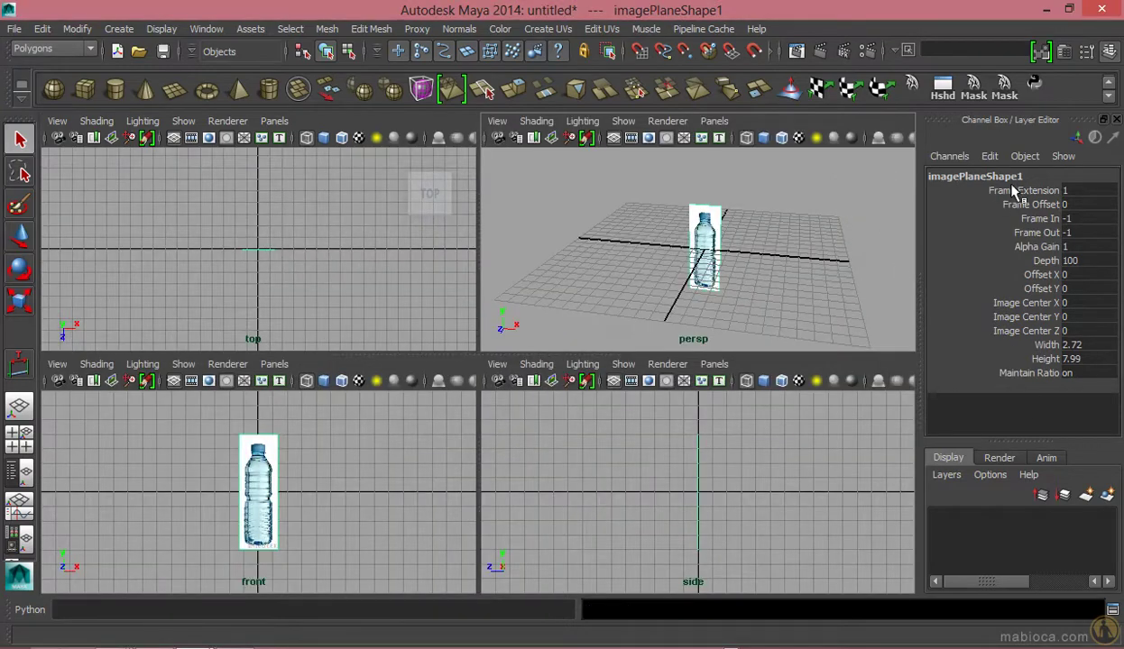
- Raise the bottle image plane's Image Center Y to 3.6 in the maximized perspective view
key(Up)
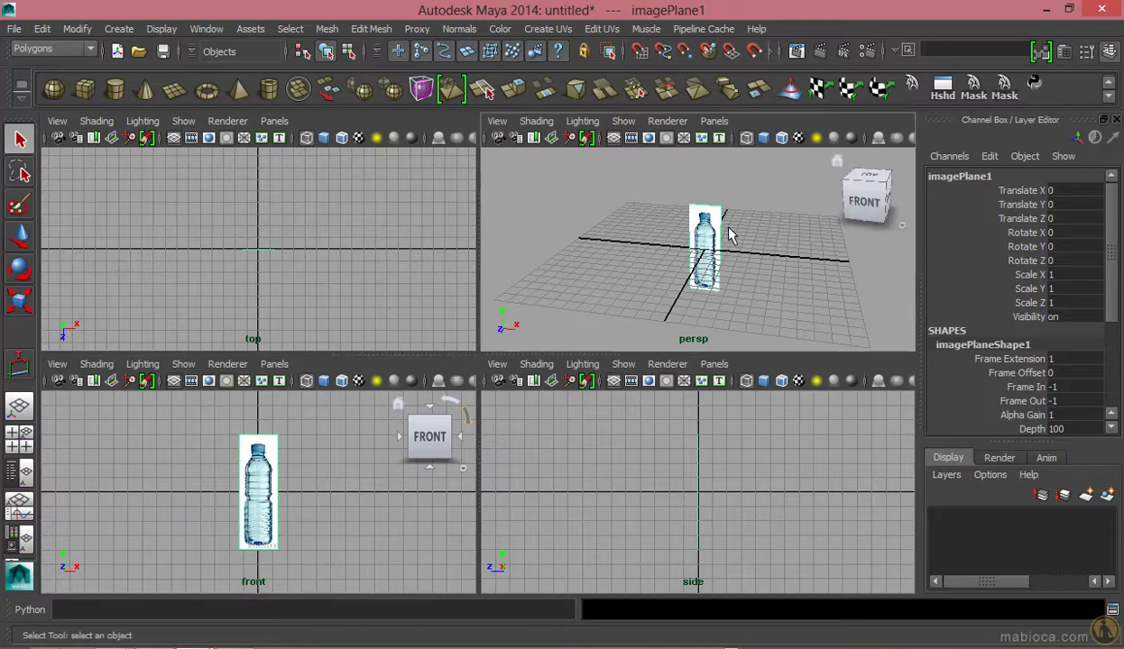
key(space)
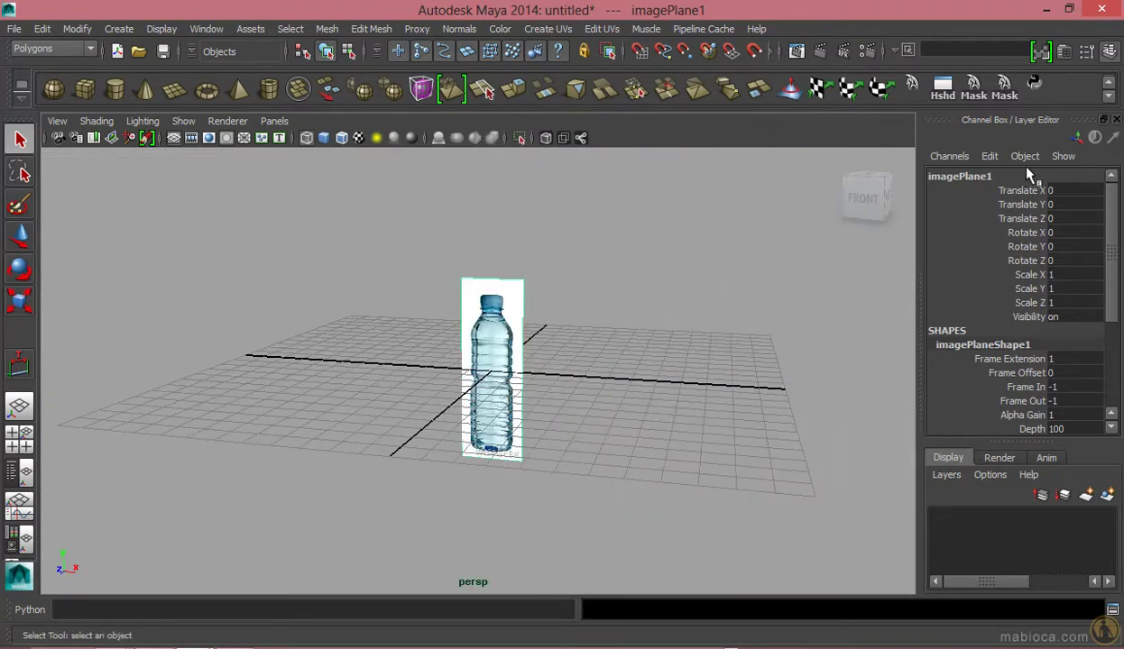
scroll(1110, 242, down, 4)
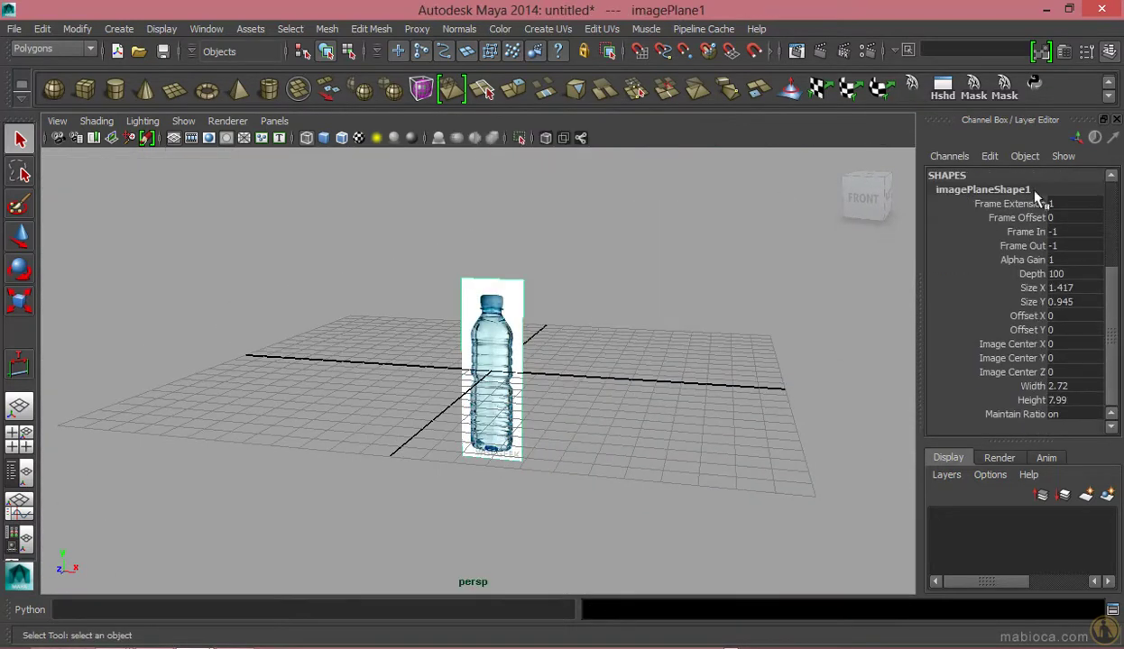
click(1015, 358)
mouse_move(1015, 362)
middle_down()
mouse_move(810, 361)
mouse_move(450, 285)
middle_up()
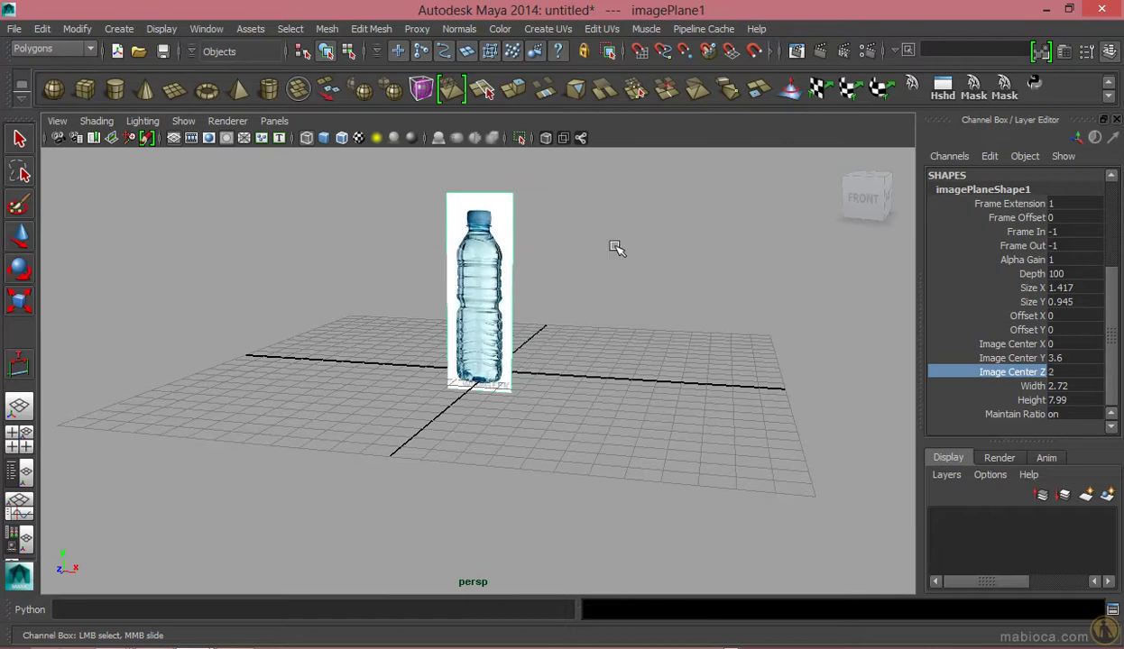
- Add a test sphere at the origin and push the image plane back to Image Center Z -9.2
click(579, 383)
key(space)
key(space)
click(456, 288)
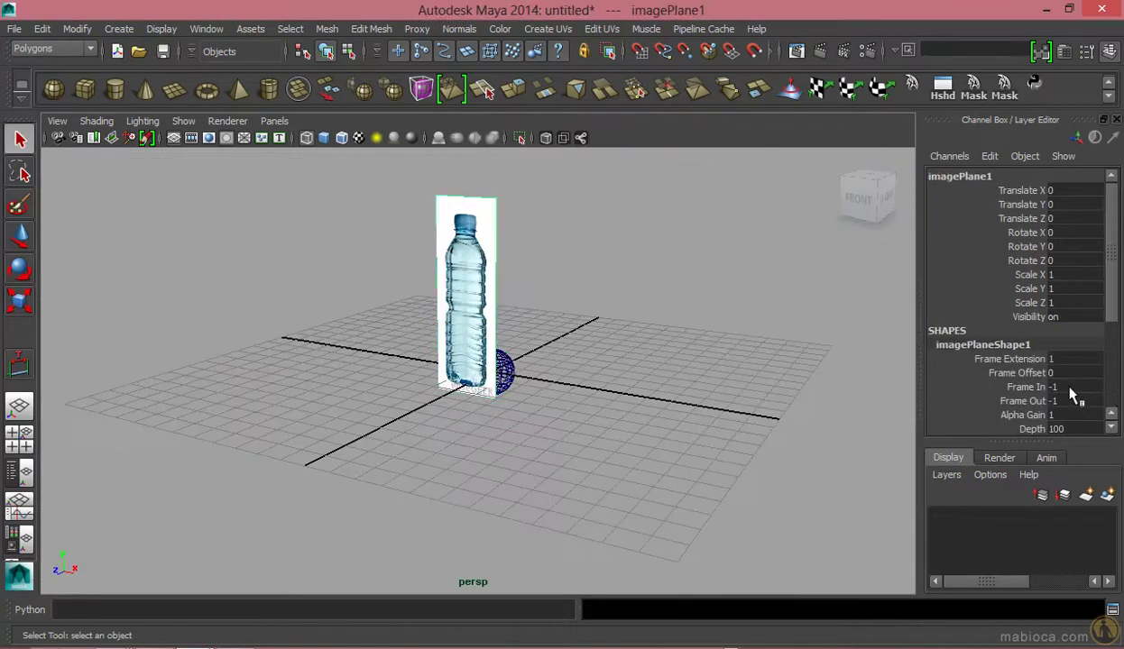
scroll(1071, 389, down, 3)
click(1012, 371)
middle_drag(582, 406, 494, 410)
- Double the image plane's Width and Height to 5.44 × 15.98 with =2
drag(1026, 386, 1026, 400)
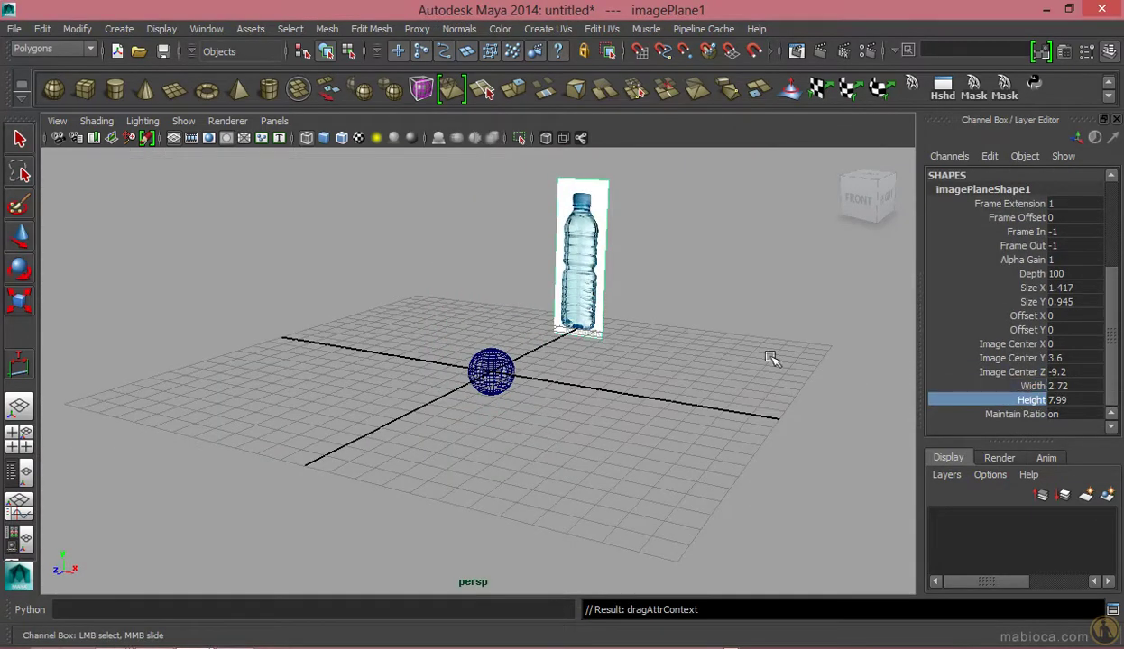
middle_drag(771, 358, 792, 360)
key(ctrl+z)
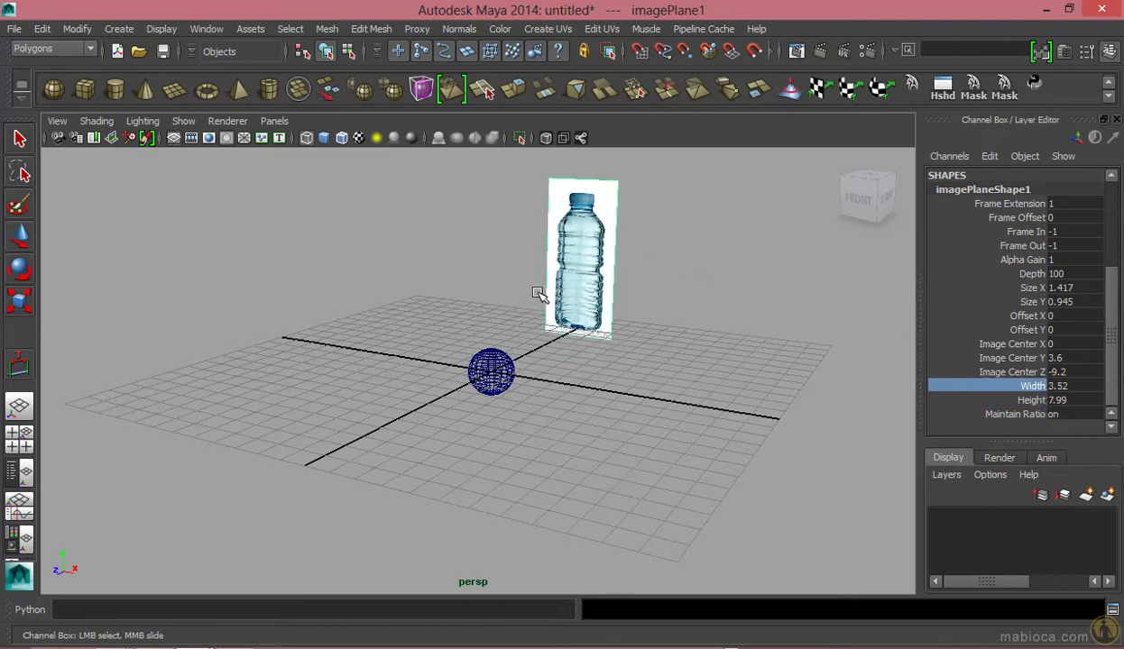
click(1043, 387)
mouse_move(643, 350)
middle_down()
mouse_move(690, 349)
mouse_move(671, 312)
middle_up()
key(ctrl+z)
click(1077, 400)
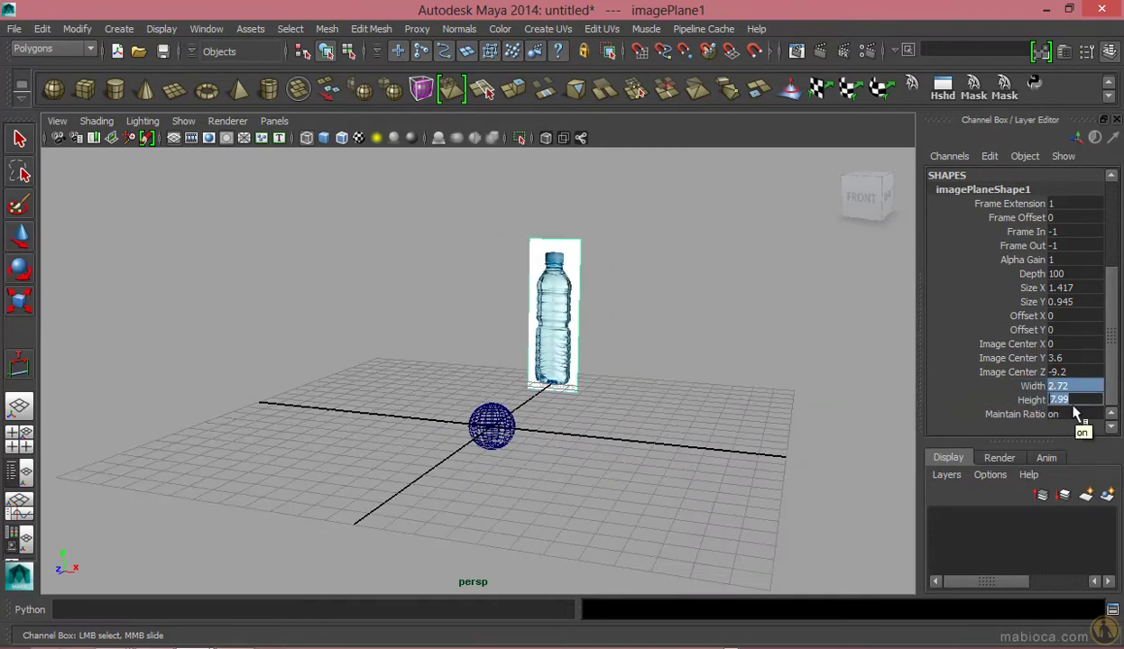
text(=2)
key(Return)
- Raise the image to Center Y 7.4 so it rests on the grid, and delete the test sphere
click(1010, 358)
middle_drag(672, 361, 672, 321)
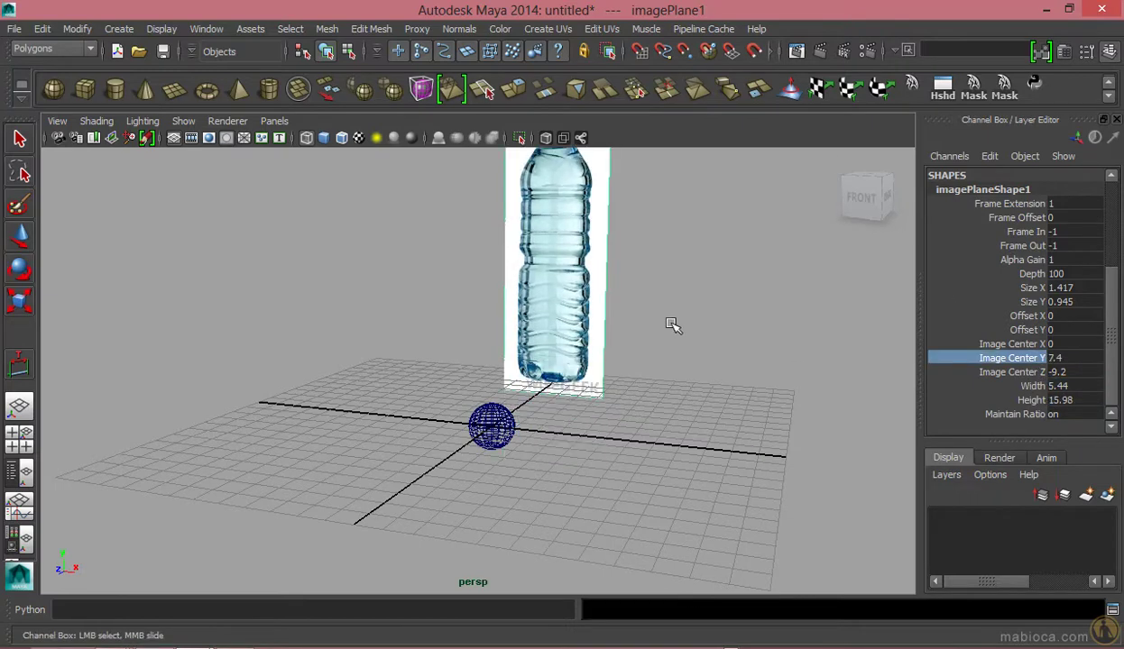
key(q)
click(487, 427)
click(19, 237)
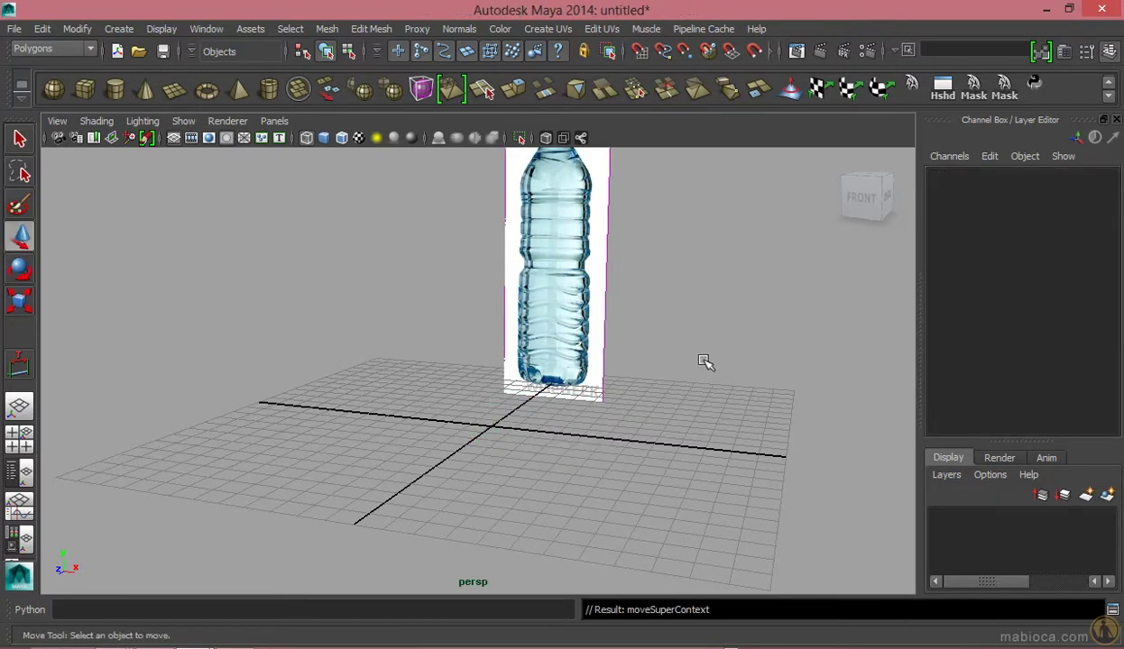
click(553, 379)
key(ctrl+a)
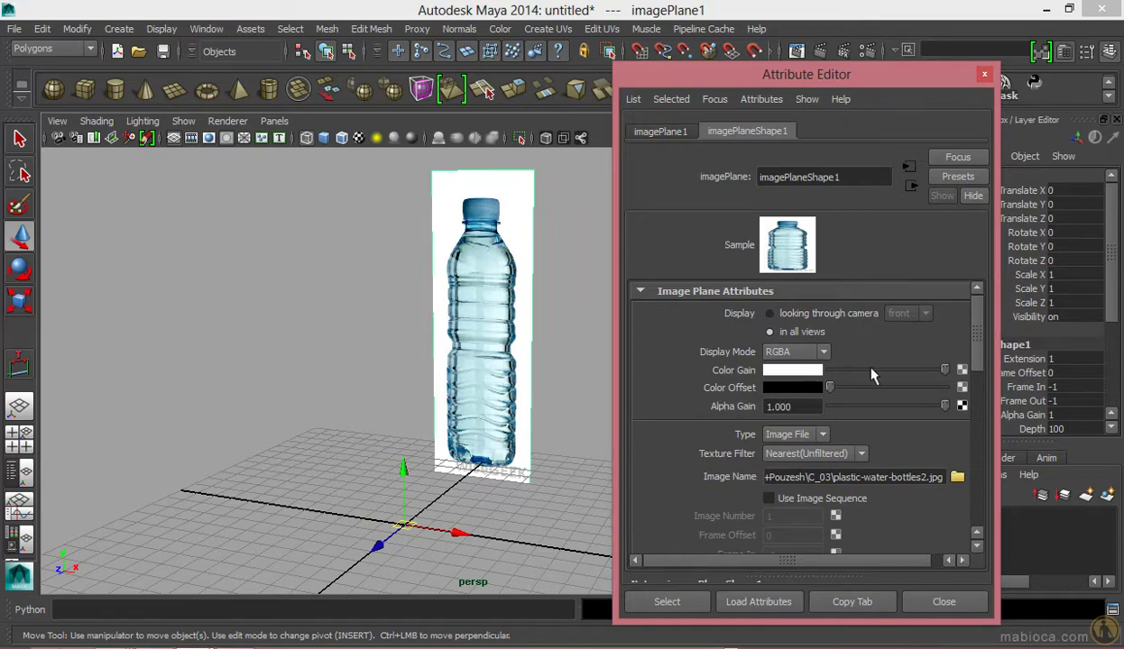
- Try red Color Gain and Color Offset on the image plane, then restore white and black
click(775, 370)
click(717, 319)
click(792, 370)
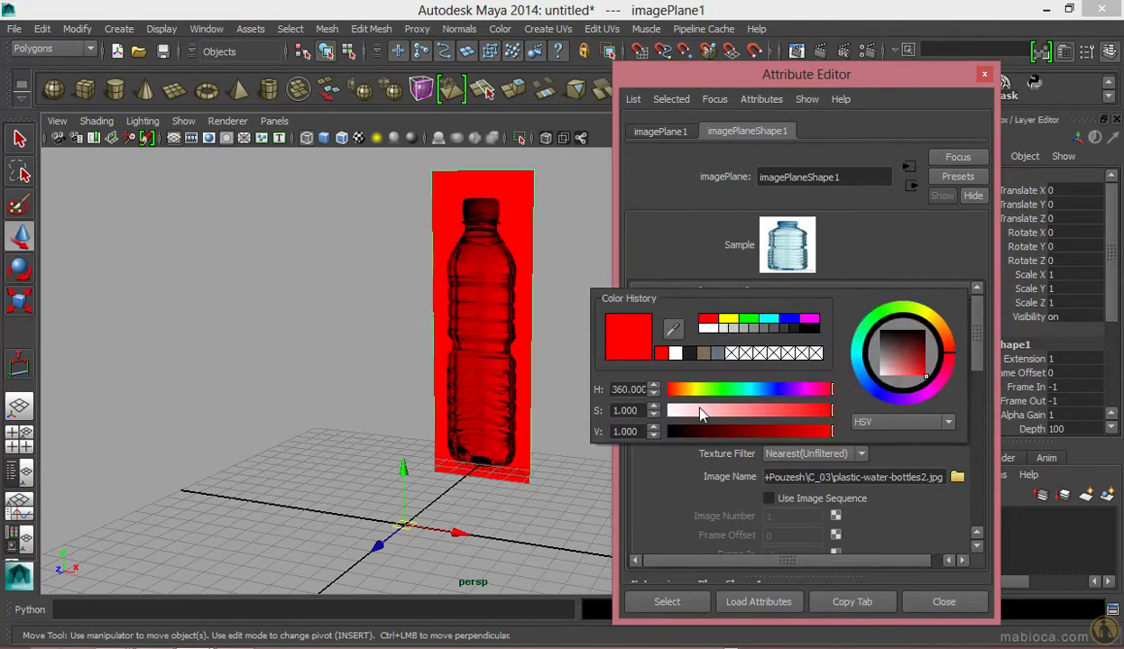
click(680, 411)
click(794, 388)
click(717, 352)
click(787, 386)
click(730, 352)
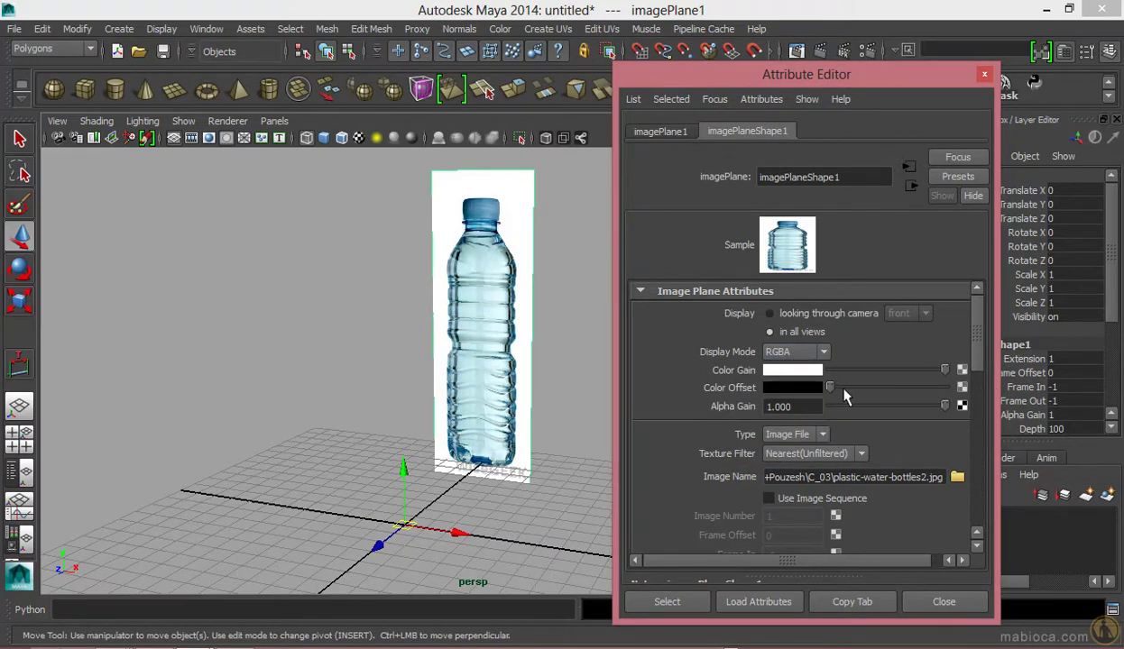
- Browse Hypershade's node creation options, then close the Attribute Editor and reselect the image plane
click(206, 29)
click(422, 95)
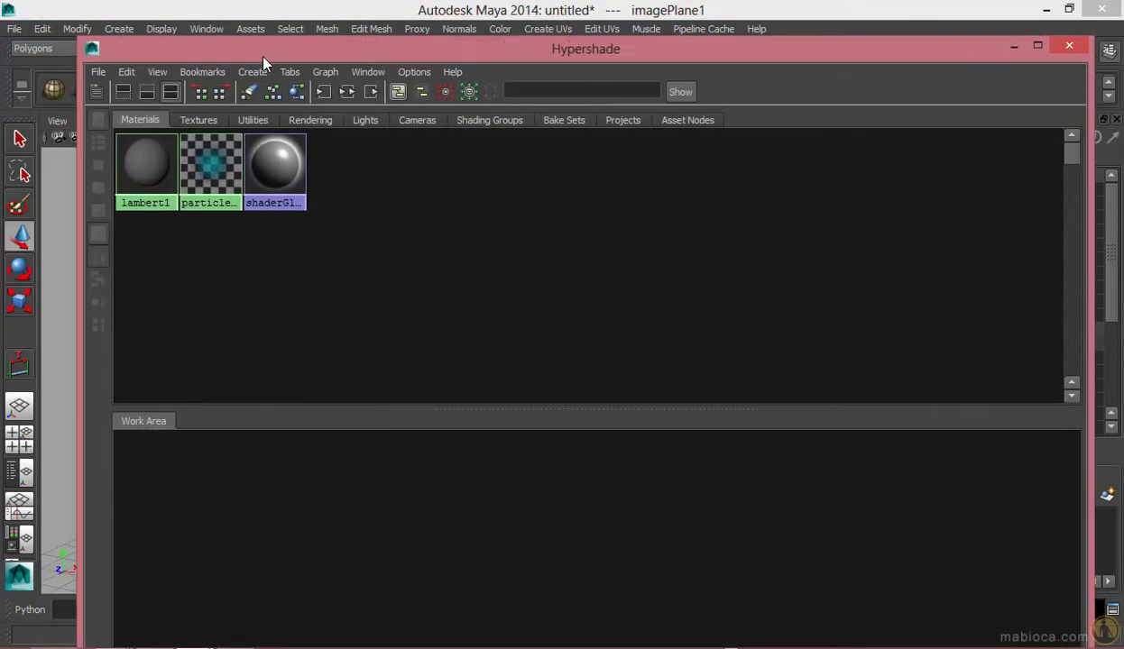
click(252, 71)
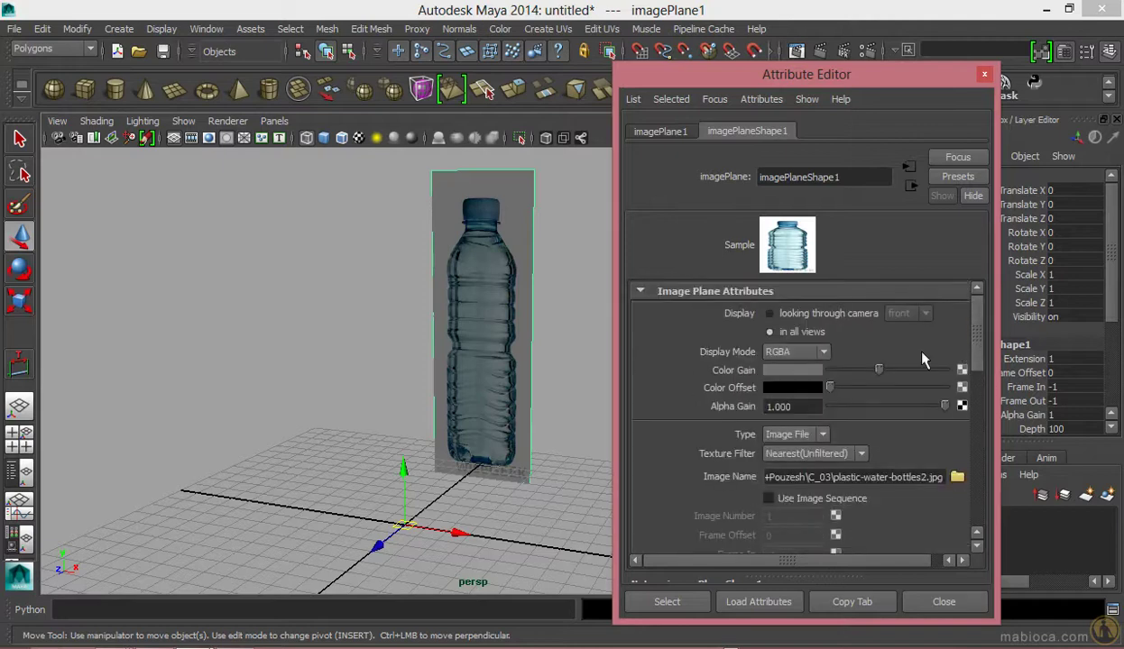
click(985, 76)
drag(589, 388, 193, 429)
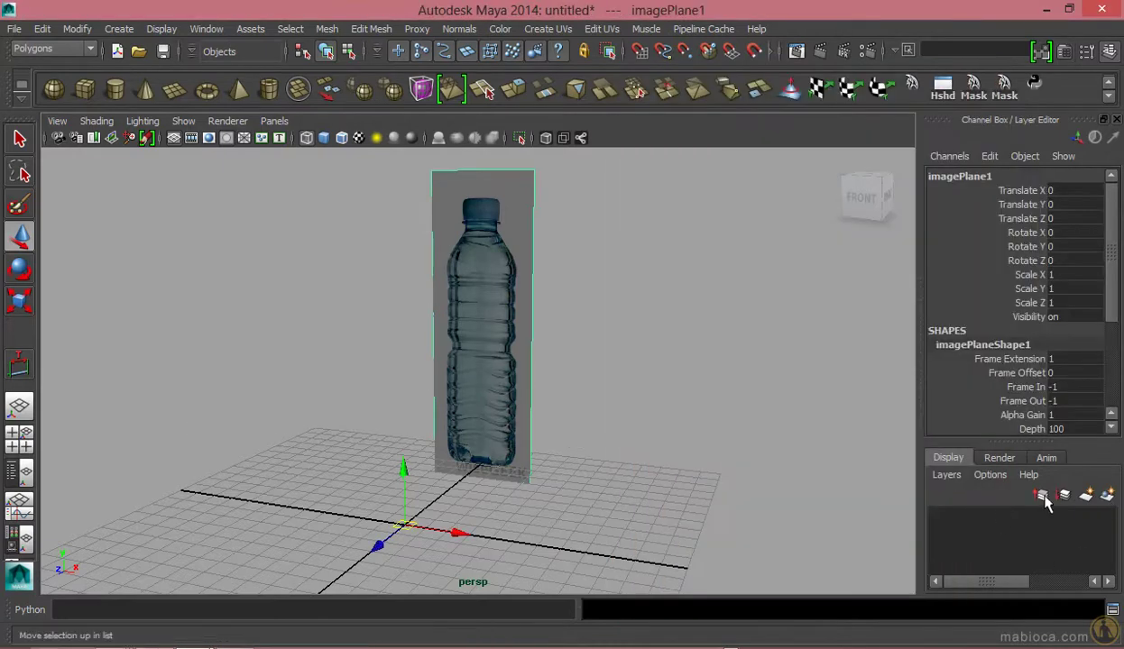
- Put the image plane on its own layer set to Reference, viewed from the front
double_click(959, 518)
key(space)
key(space)
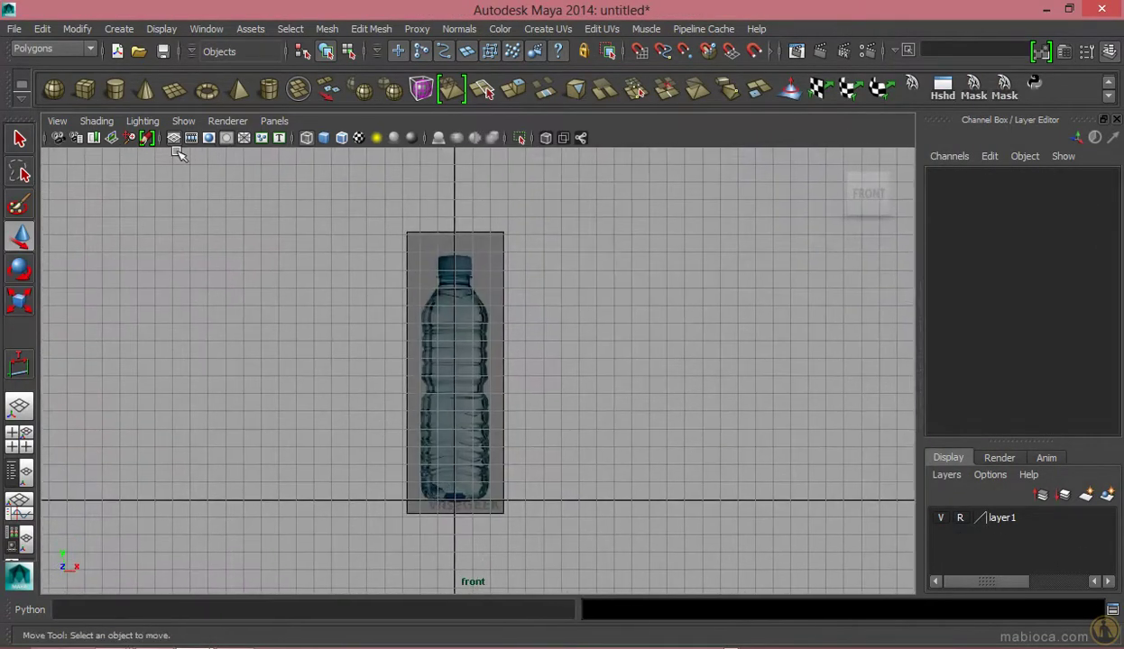
click(173, 138)
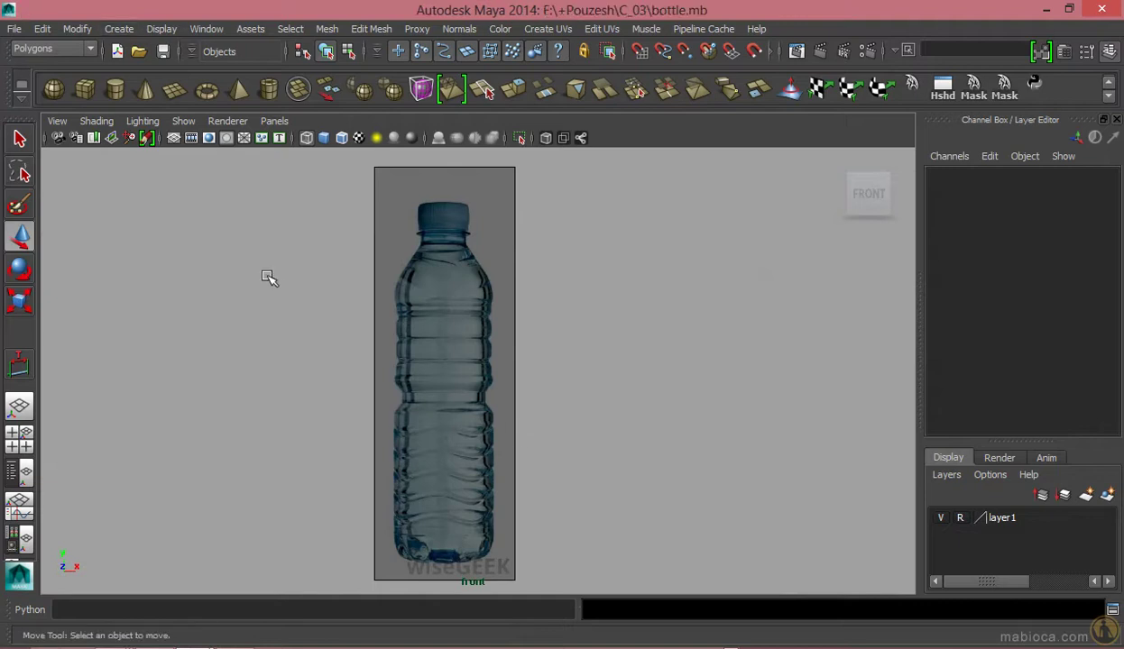
- Create a polygon cylinder with radius 1.9 and height 12.9 over the bottle
click(108, 94)
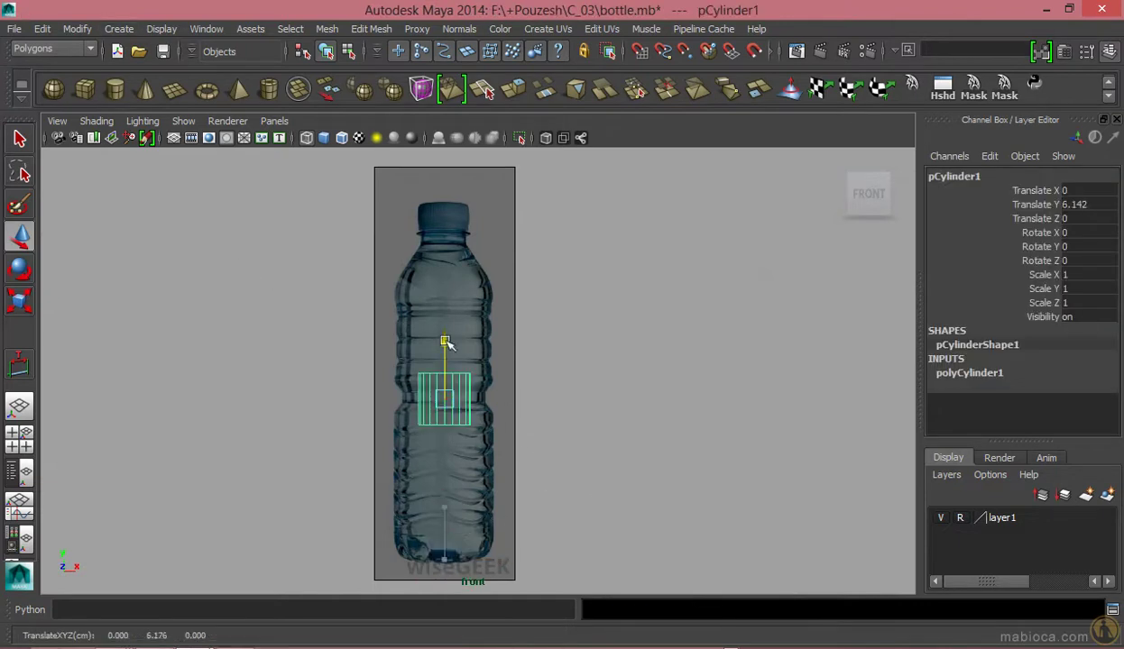
click(969, 373)
click(1031, 400)
middle_drag(541, 356, 649, 354)
key(w)
click(1031, 386)
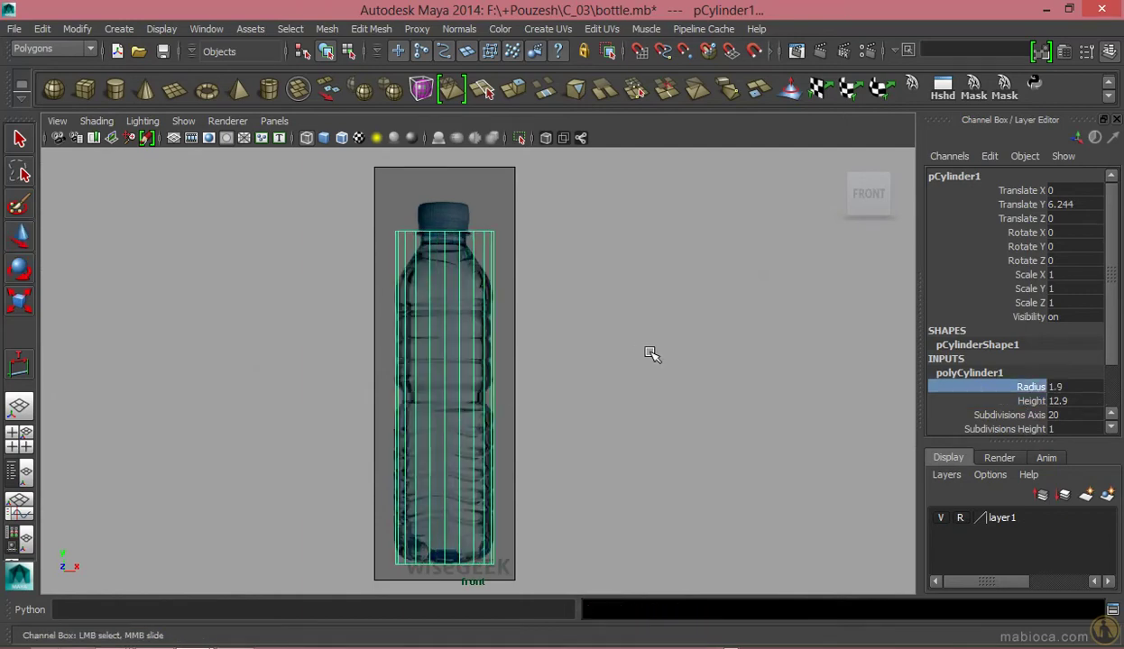
scroll(1010, 361, down, 2)
click(1003, 371)
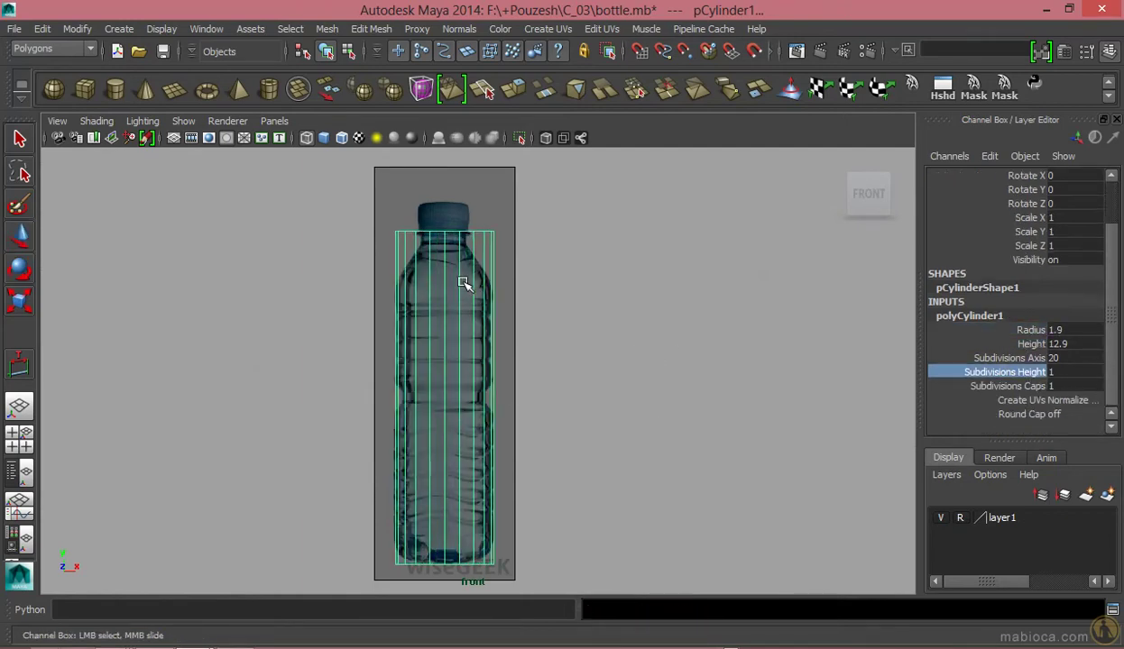
- Frame the bottle's lower body and select the cylinder as a whole object
scroll(510, 283, up, 3)
scroll(547, 325, up, 1)
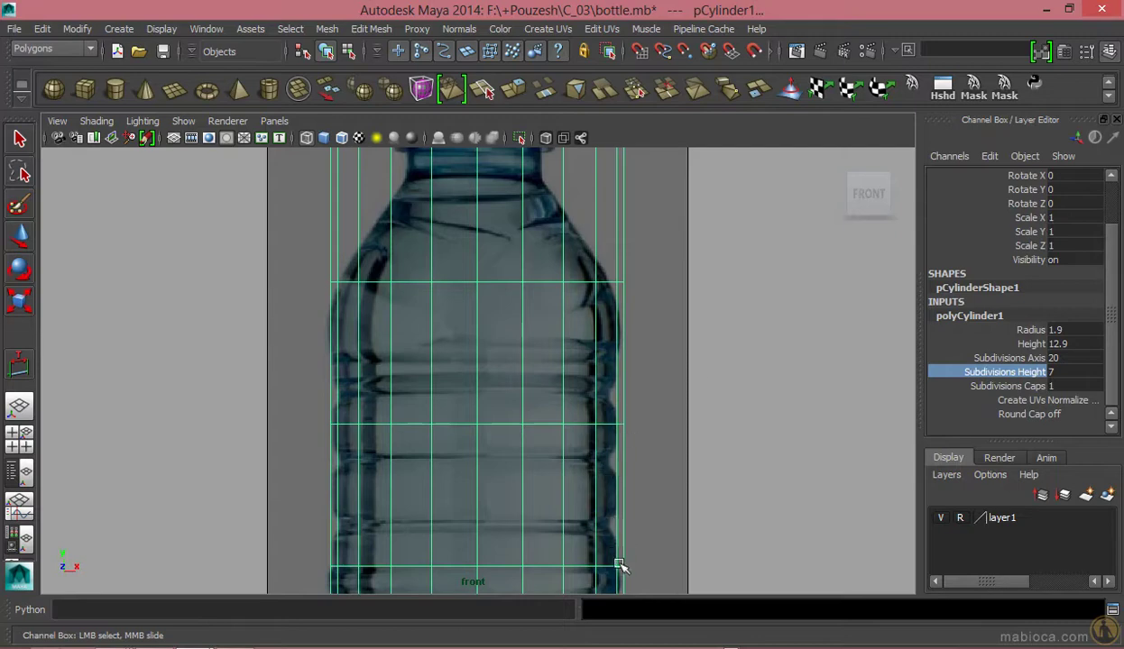
alt+middle_drag(620, 387, 628, 261)
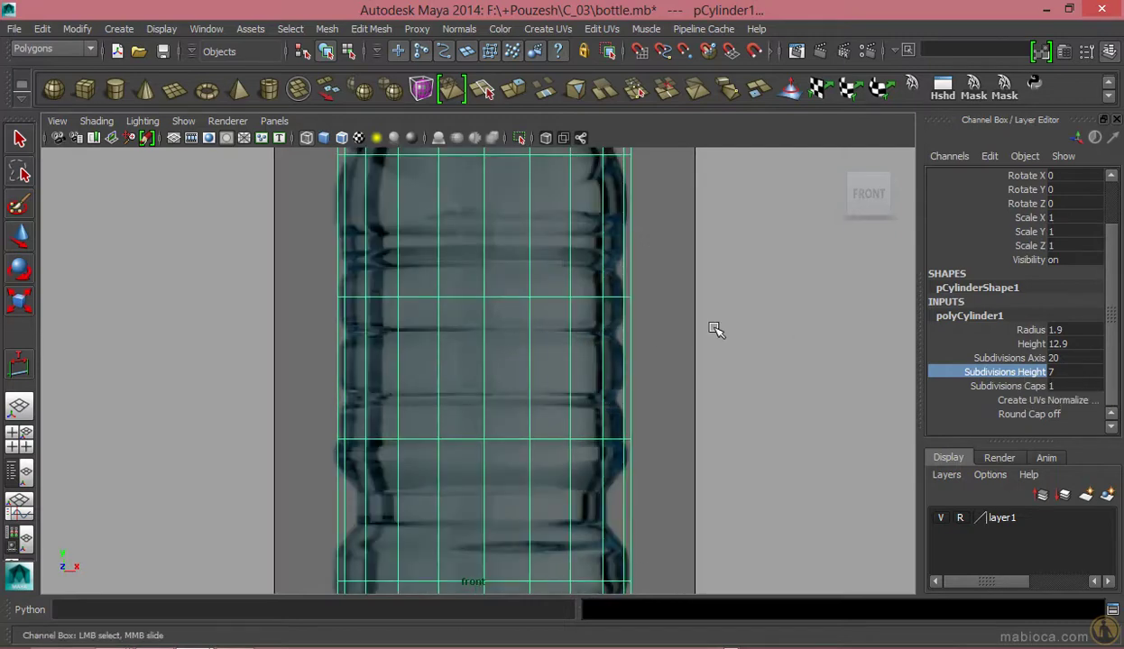
right_click(601, 433)
click(514, 381)
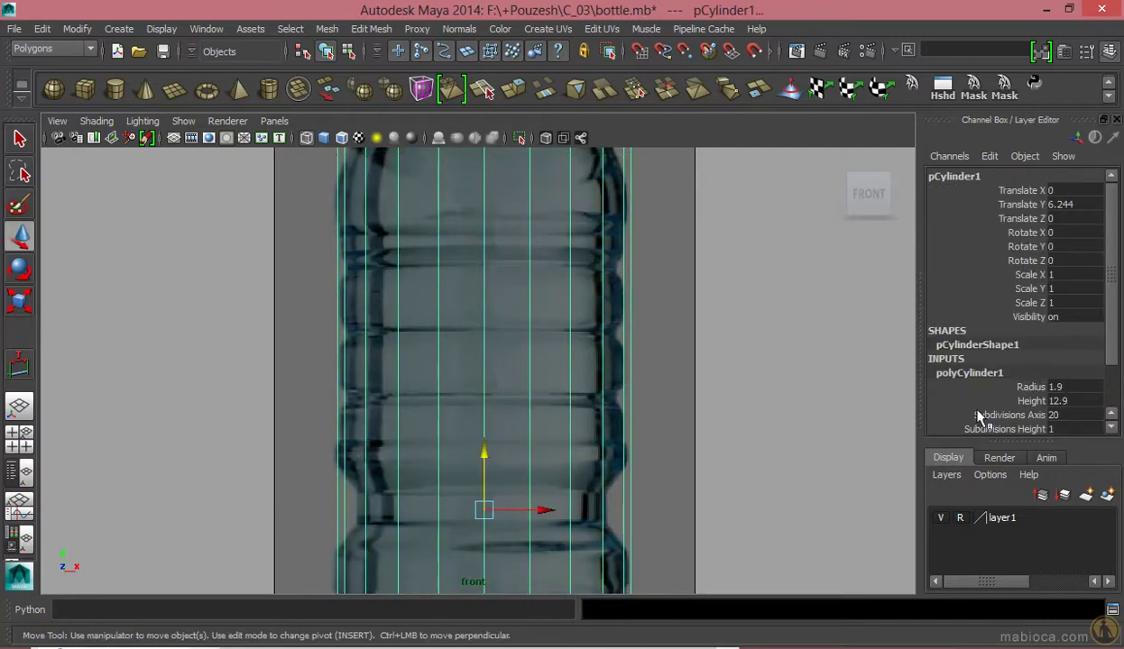
scroll(992, 401, down, 2)
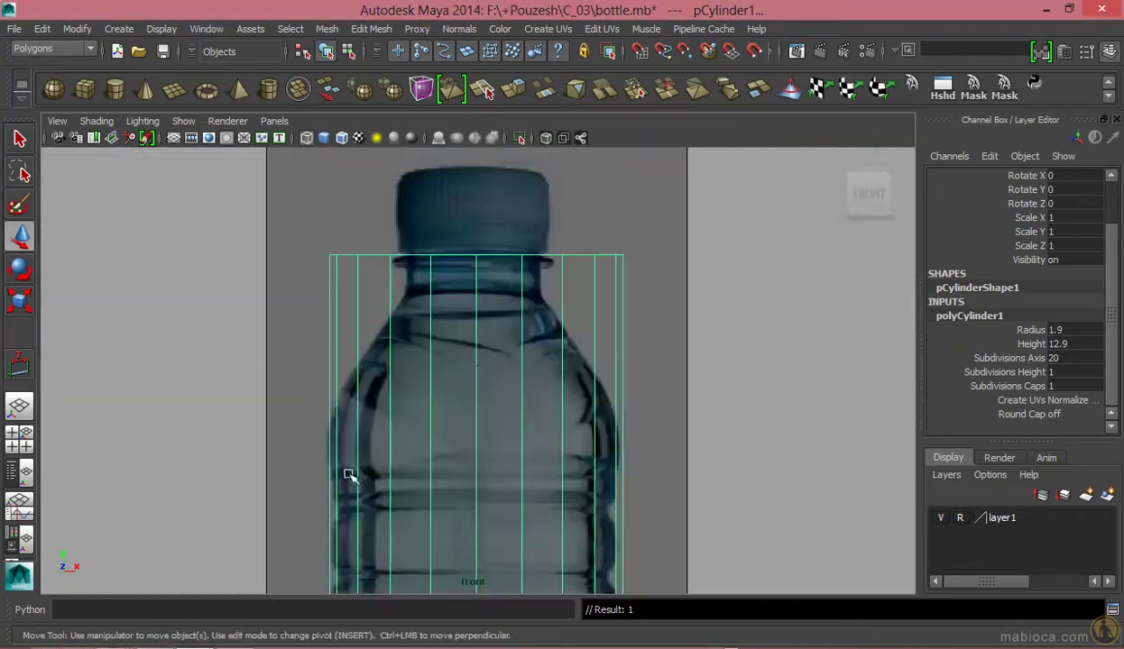
click(371, 29)
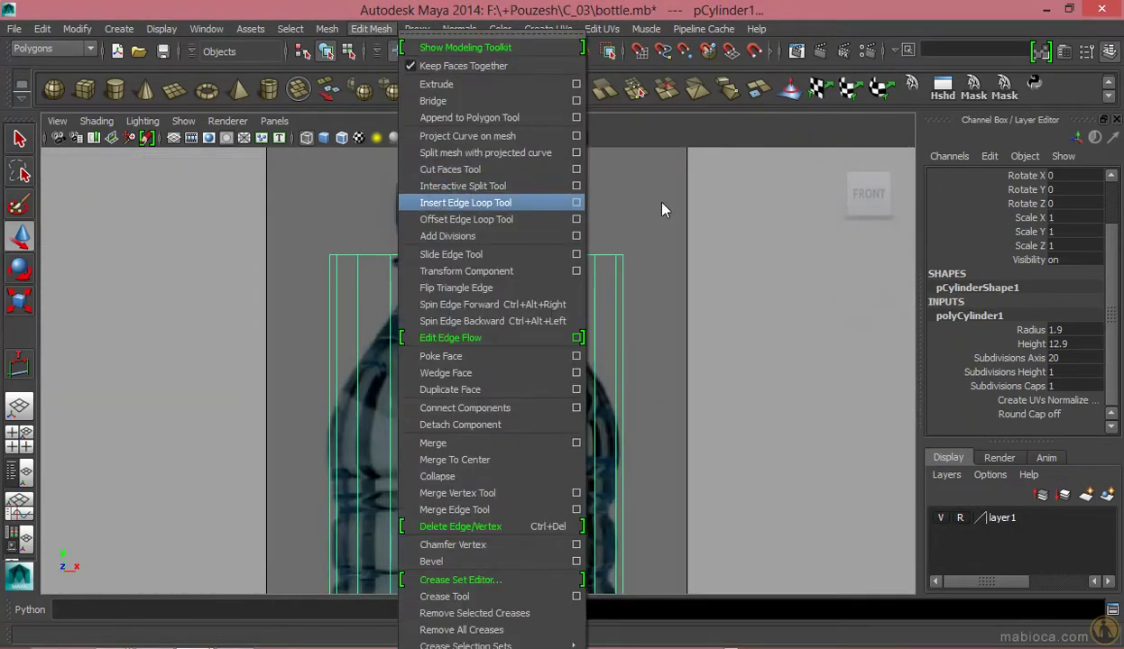
- Check the Insert Edge Loop settings and zoom in on the bottle's ribs and neck
click(575, 202)
click(982, 56)
alt+middle_drag(487, 514, 487, 290)
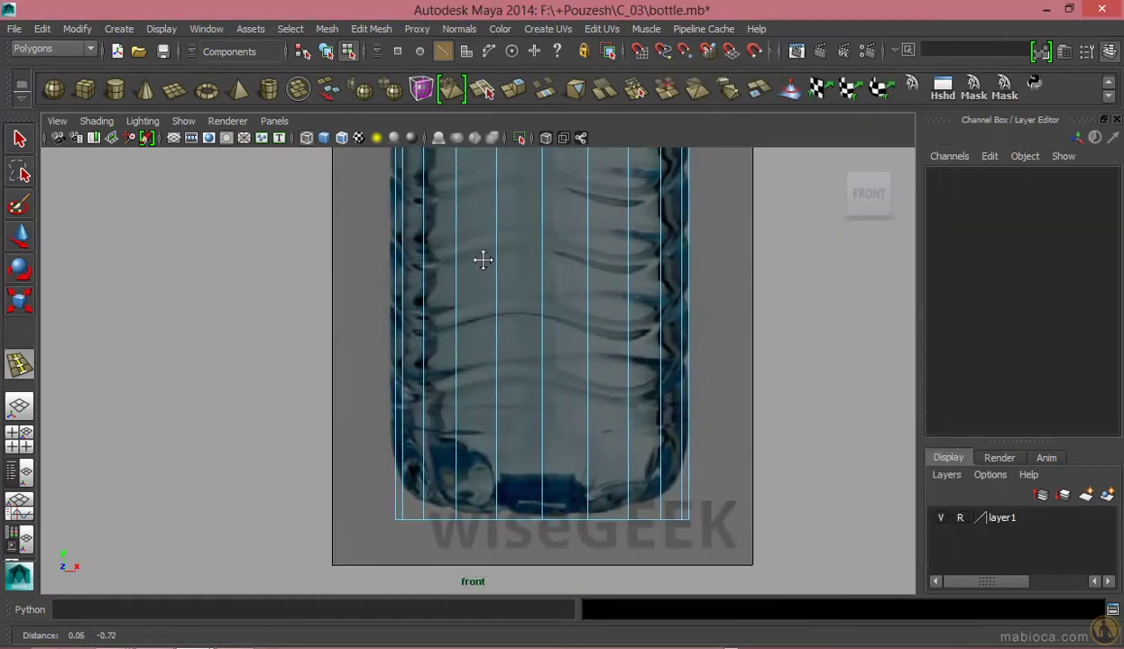
alt+right_drag(483, 260, 863, 483)
alt+middle_drag(863, 483, 705, 394)
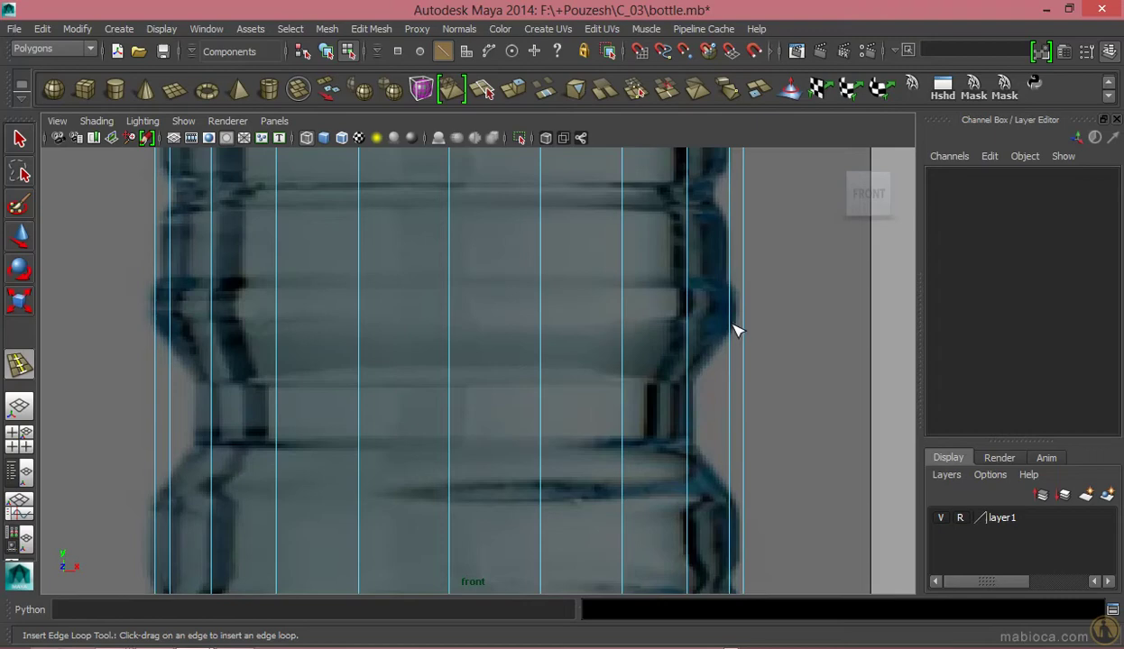
key(space)
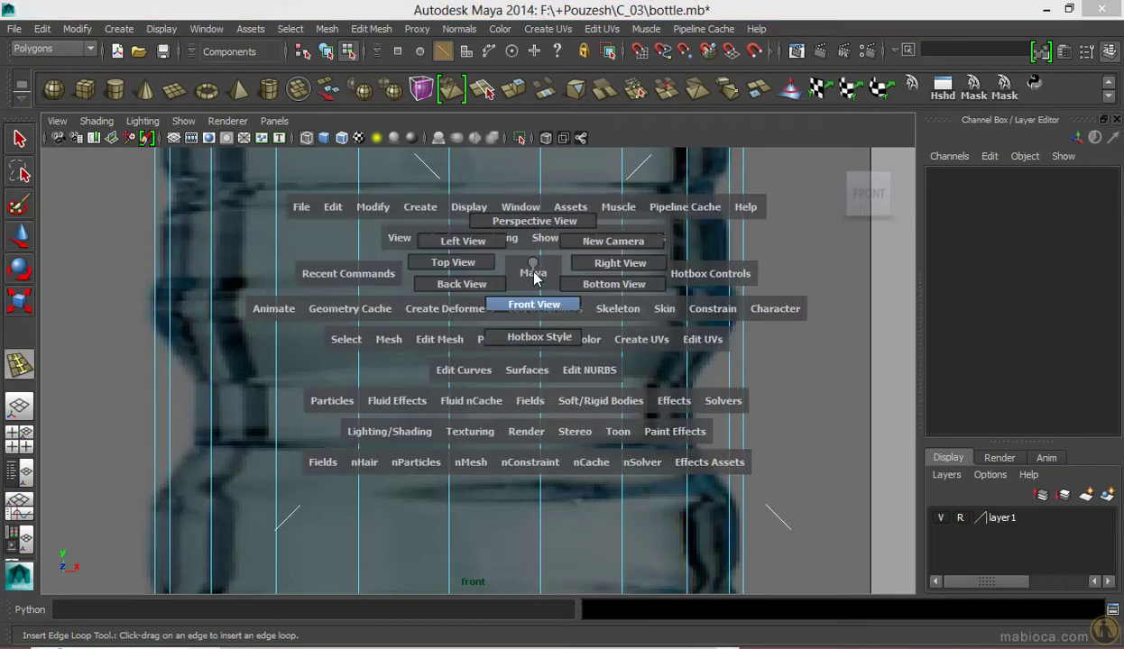
alt+middle_drag(609, 402, 623, 217)
mouse_move(639, 261)
alt+middle_down()
mouse_move(575, 362)
mouse_move(578, 182)
alt+middle_up()
- Insert edge loops near the neck and along the upper rib lines
click(608, 311)
click(610, 364)
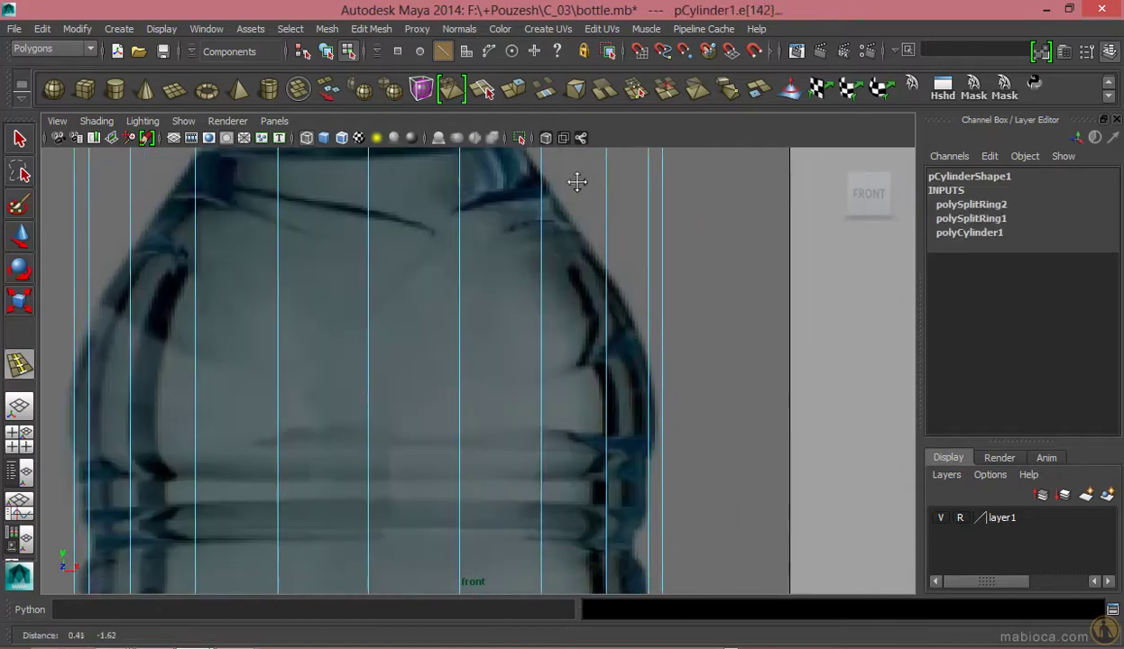
click(653, 364)
alt+middle_drag(634, 399, 650, 331)
click(669, 368)
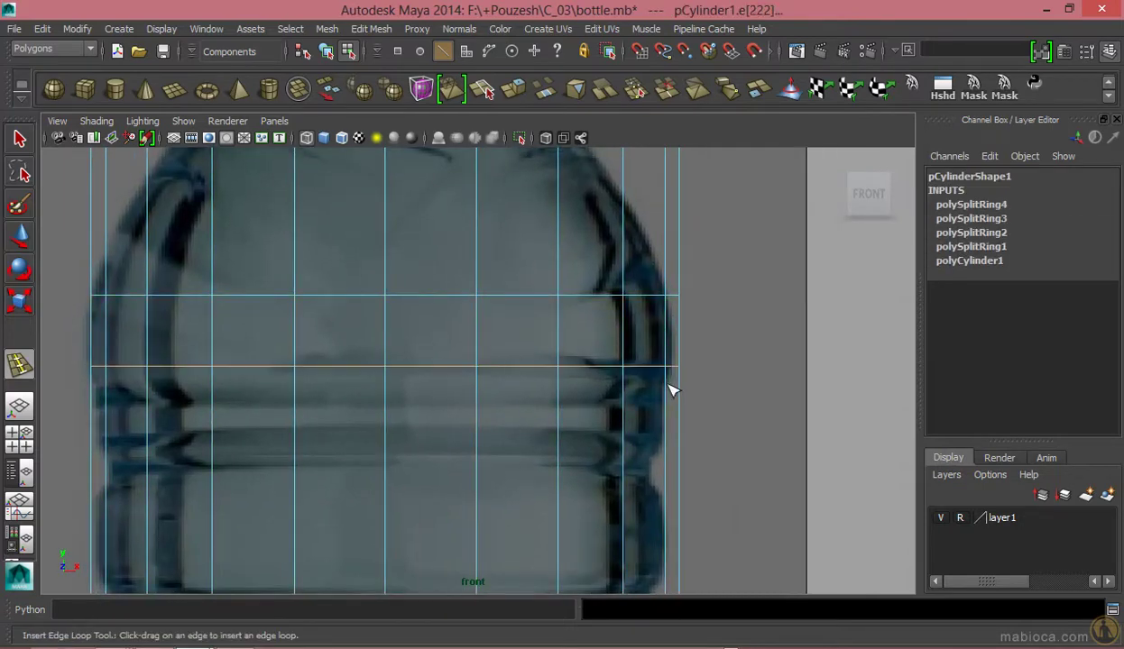
alt+middle_drag(670, 388, 672, 393)
click(672, 393)
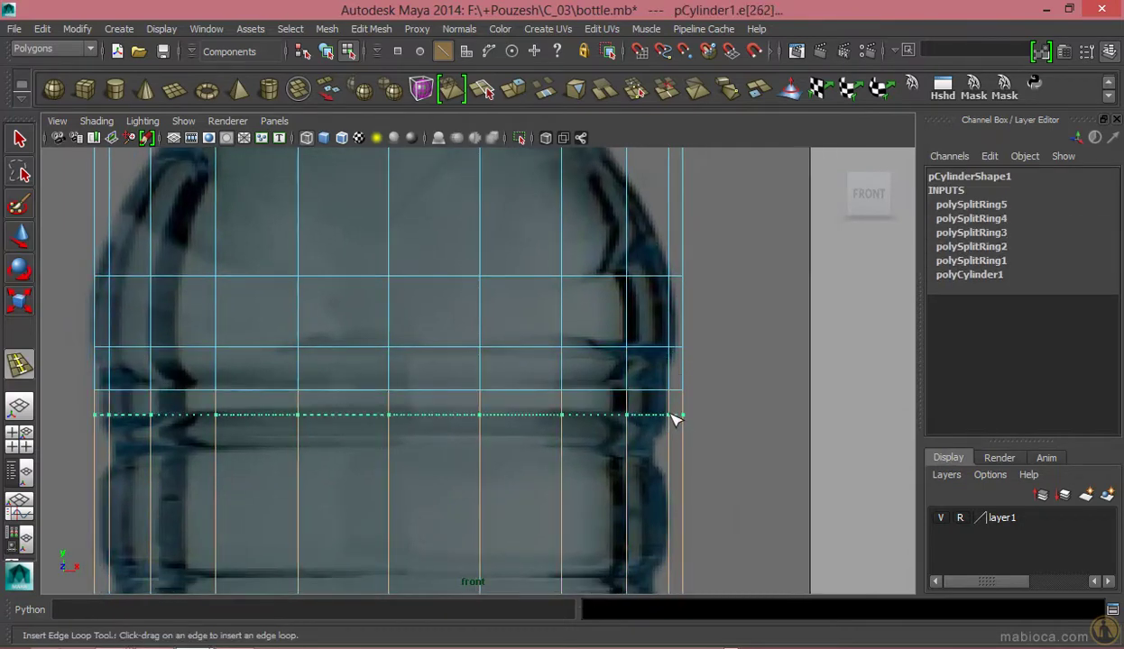
click(677, 415)
click(670, 468)
alt+middle_drag(672, 456, 664, 459)
click(664, 460)
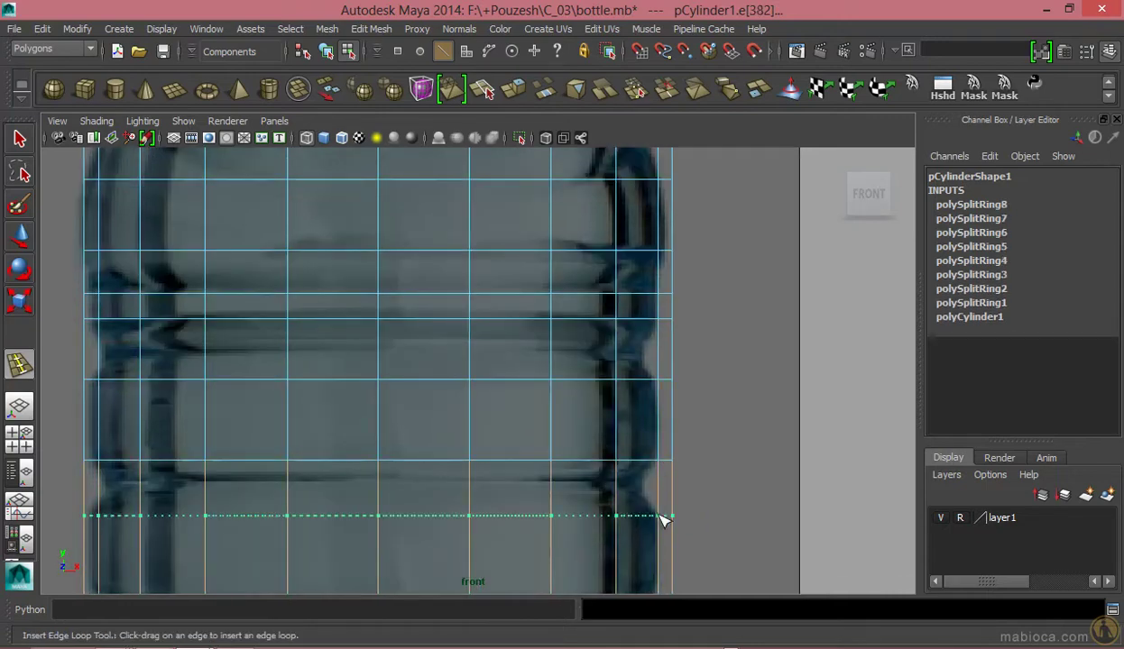
click(663, 520)
alt+middle_drag(663, 521, 642, 369)
click(642, 370)
click(640, 431)
mouse_move(640, 489)
alt+middle_down()
mouse_move(697, 435)
mouse_move(678, 390)
alt+middle_up()
- Insert edge loops down the remaining ribs to the base, about 25 loops in total
click(676, 391)
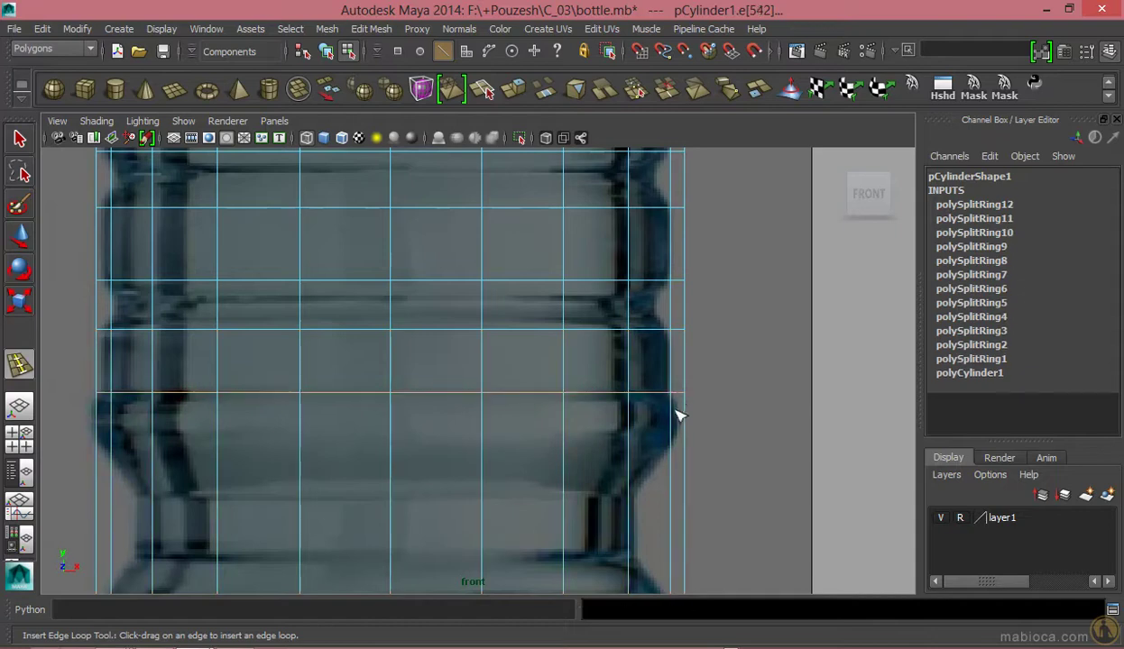
click(685, 408)
click(674, 430)
mouse_move(697, 458)
alt+middle_down()
mouse_move(713, 476)
mouse_move(703, 401)
alt+middle_up()
click(699, 478)
click(703, 401)
click(704, 441)
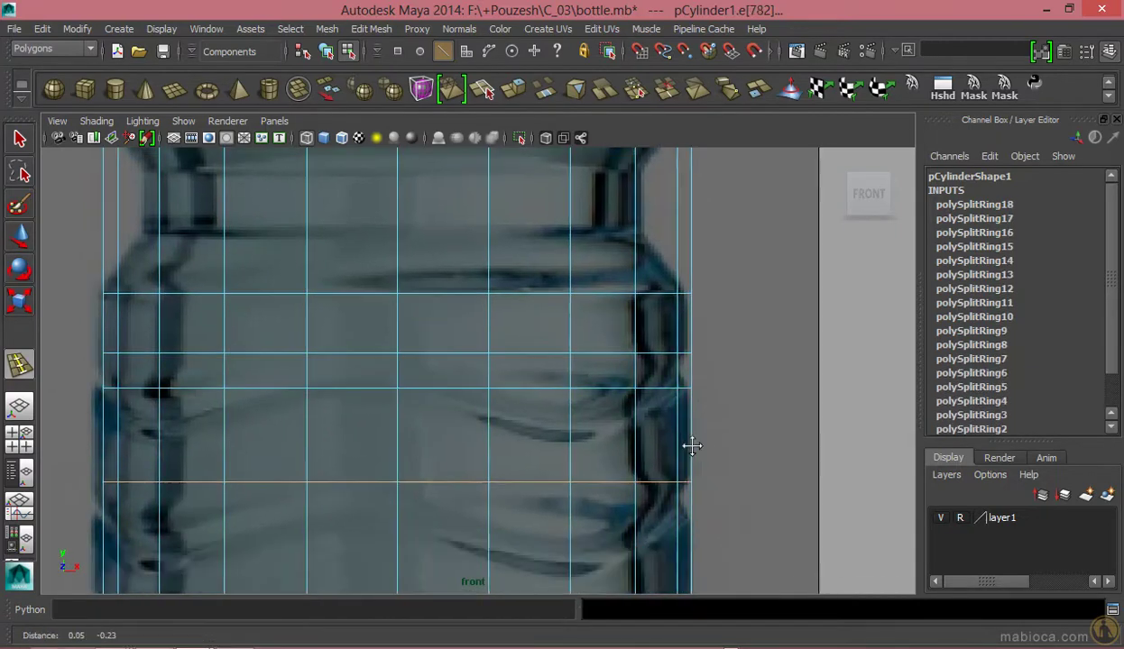
click(685, 446)
alt+middle_drag(684, 446, 681, 406)
click(681, 406)
click(672, 482)
alt+middle_drag(682, 495, 681, 354)
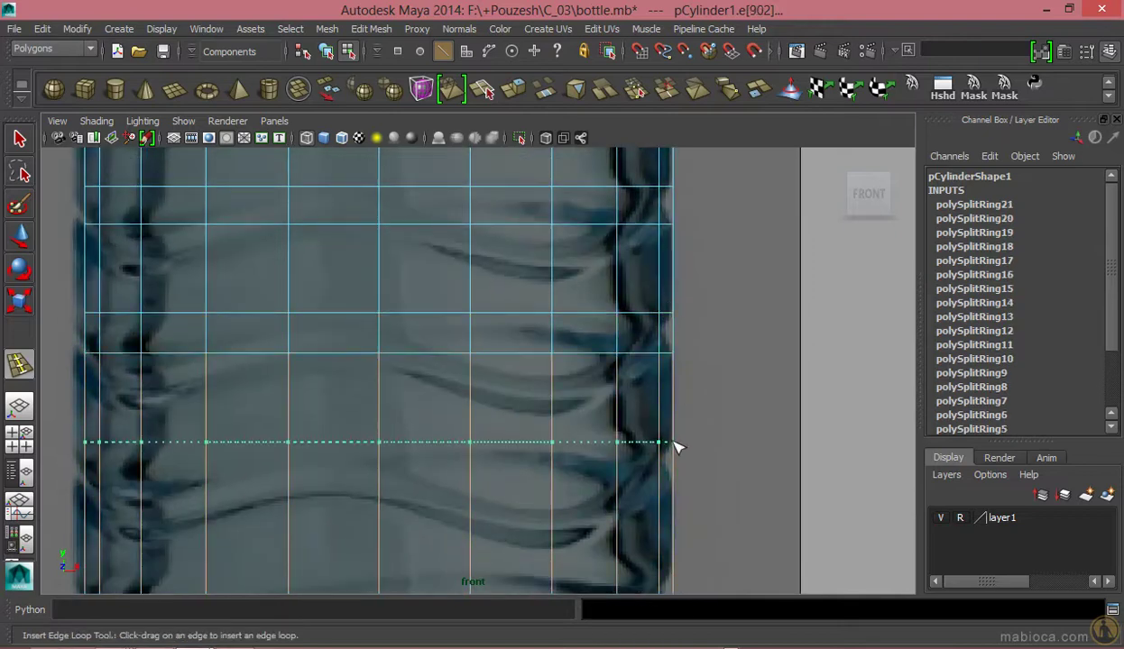
click(678, 485)
mouse_move(678, 484)
alt+middle_down()
mouse_move(672, 394)
mouse_move(688, 450)
mouse_move(677, 369)
mouse_move(705, 331)
alt+middle_up()
click(672, 394)
click(680, 439)
mouse_move(704, 331)
alt+right_down()
mouse_move(472, 349)
mouse_move(797, 319)
mouse_move(726, 253)
alt+right_up()
- Scale the top neck vertex rows in to the bottle-neck width
key(w)
drag(864, 277, 168, 419)
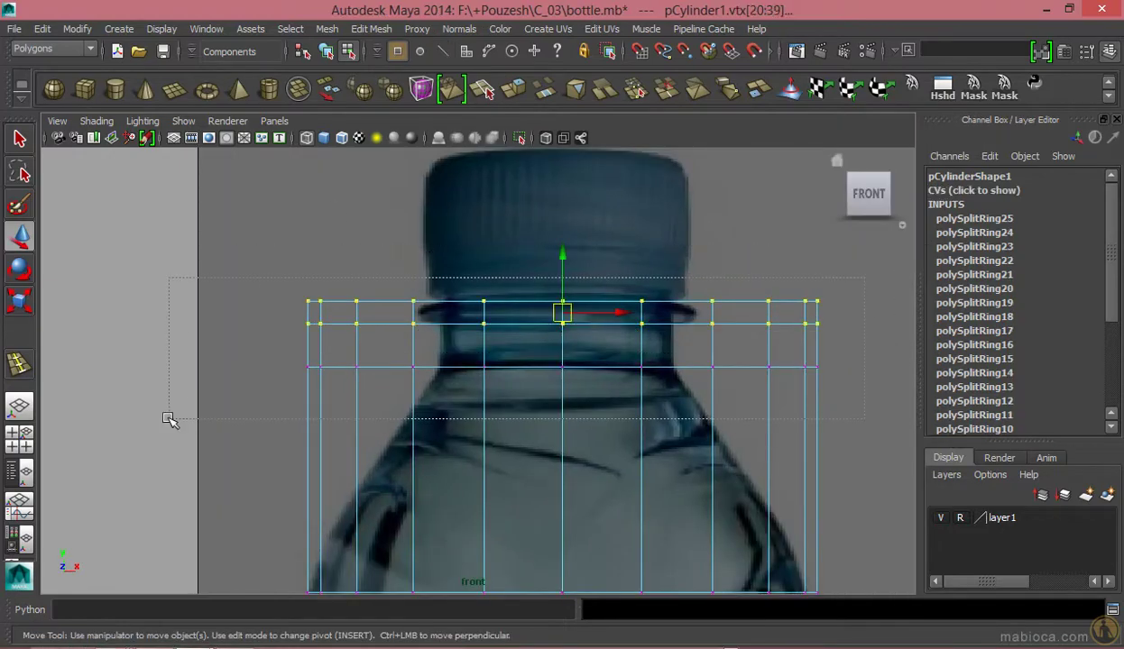
key(r)
drag(519, 359, 645, 359)
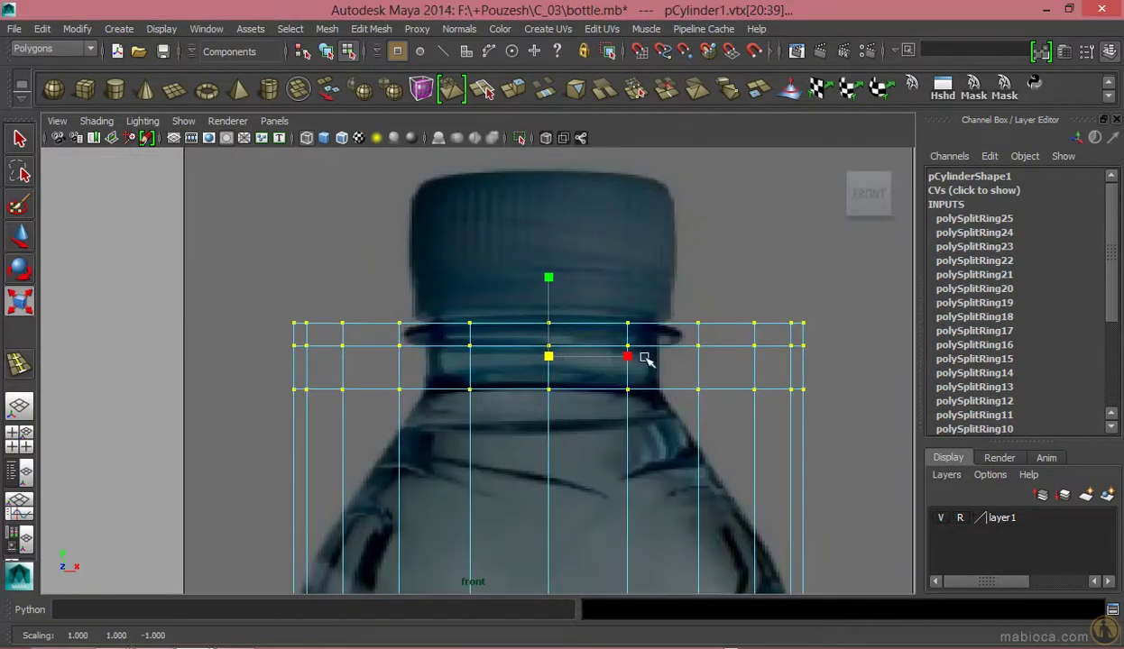
key(space)
key(space)
key(space)
key(space)
drag(549, 357, 412, 351)
drag(552, 281, 559, 325)
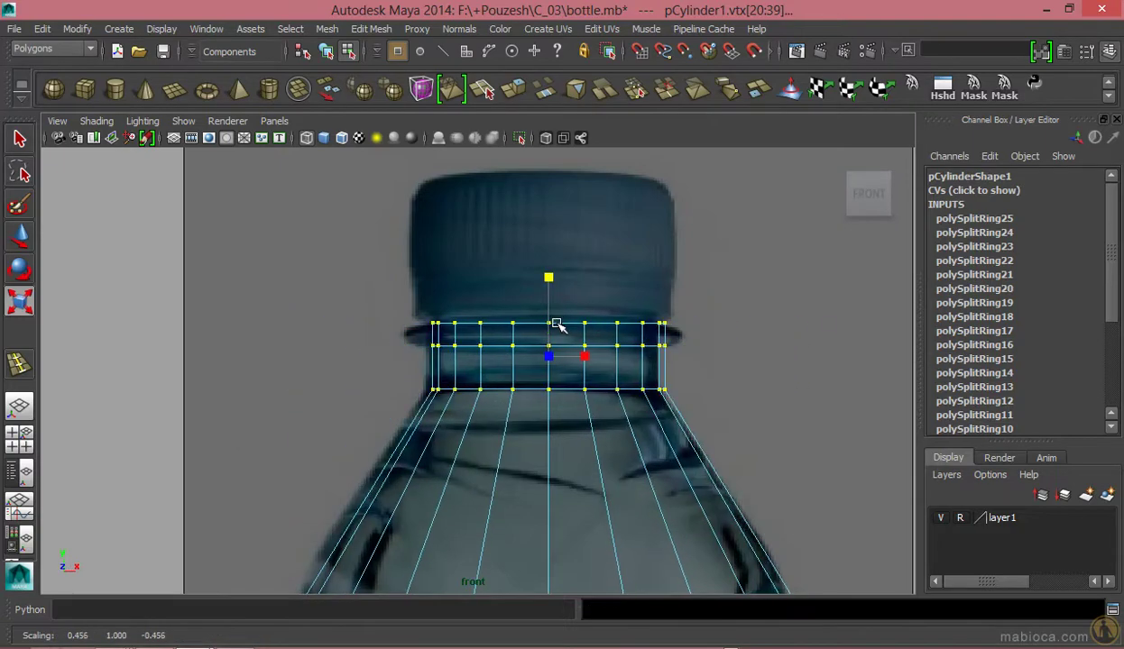
key(space)
key(space)
alt+drag(739, 356, 492, 305)
key(space)
key(space)
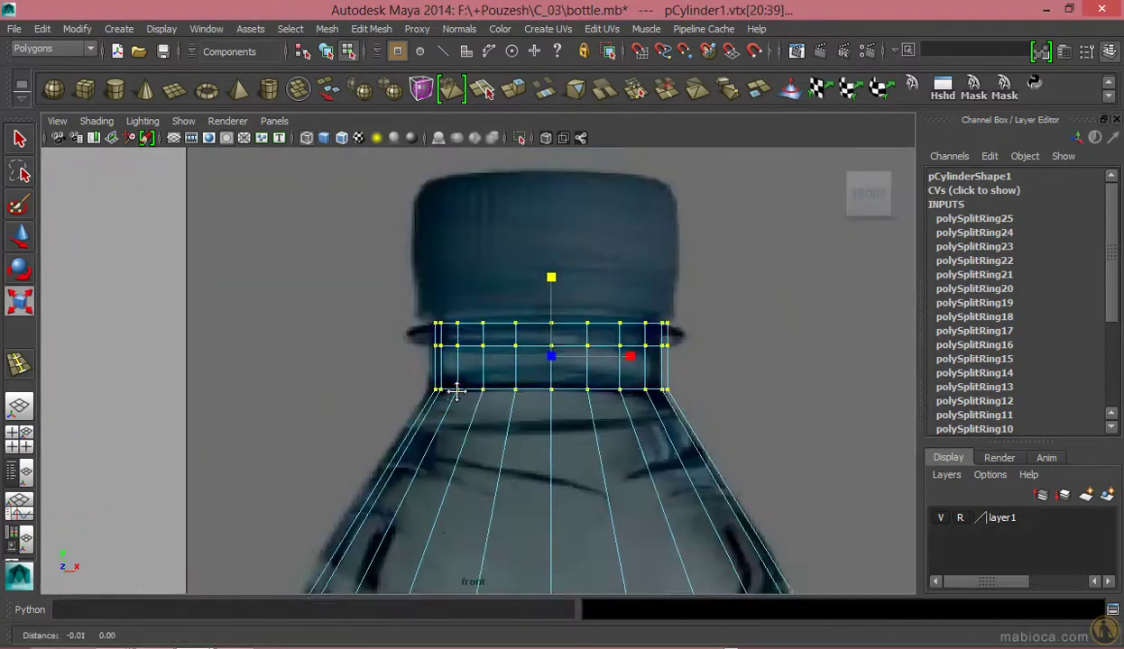
- Scale the middle neck and shoulder vertex rows to match the reference taper
drag(780, 424, 778, 422)
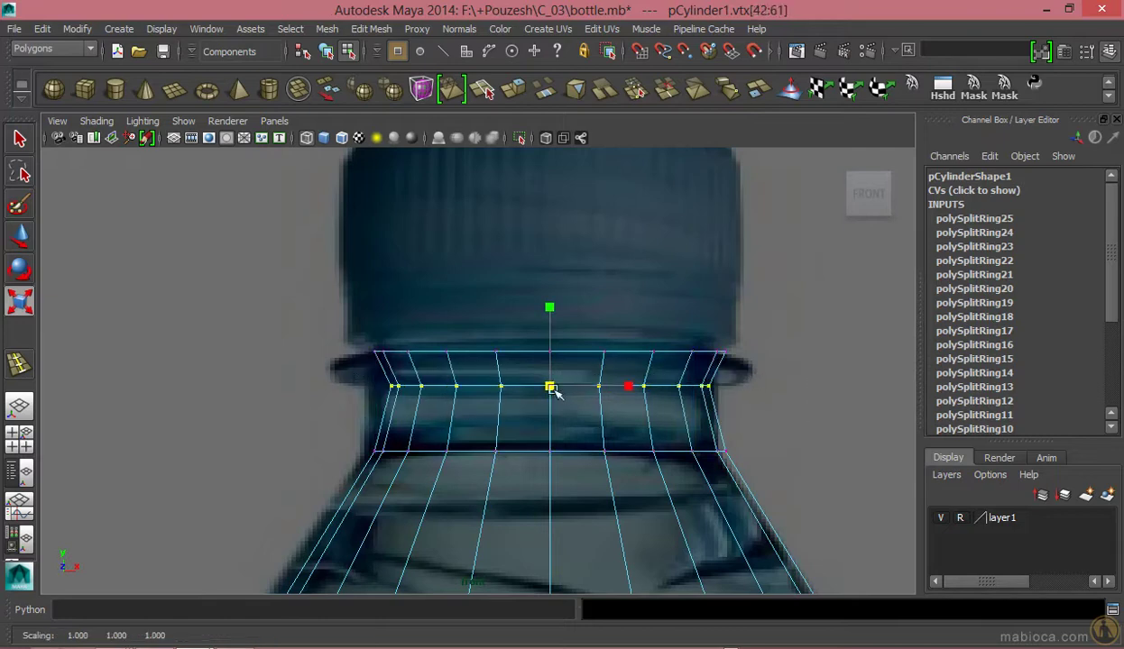
alt+middle_drag(777, 422, 634, 212)
scroll(764, 413, down, 2)
drag(768, 417, 153, 444)
alt+middle_drag(472, 433, 428, 256)
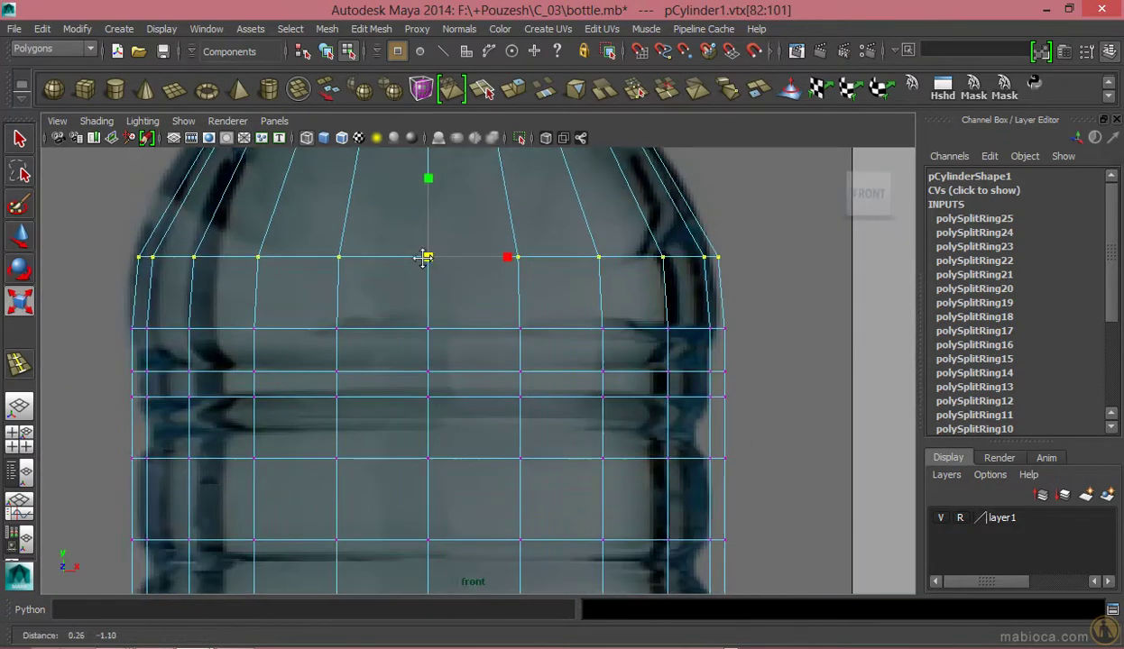
scroll(577, 318, down, 3)
- Nudge the bottle object along X to Translate X -0.043
key(F8)
key(w)
drag(527, 547, 521, 547)
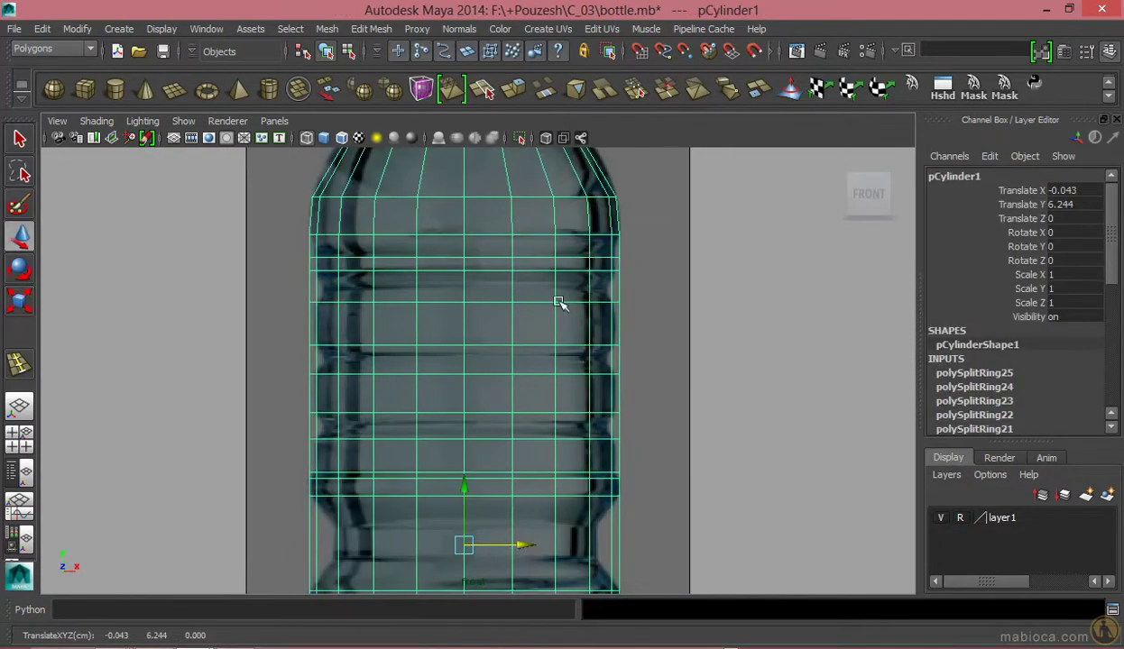
scroll(561, 306, up, 3)
scroll(514, 142, down, 1)
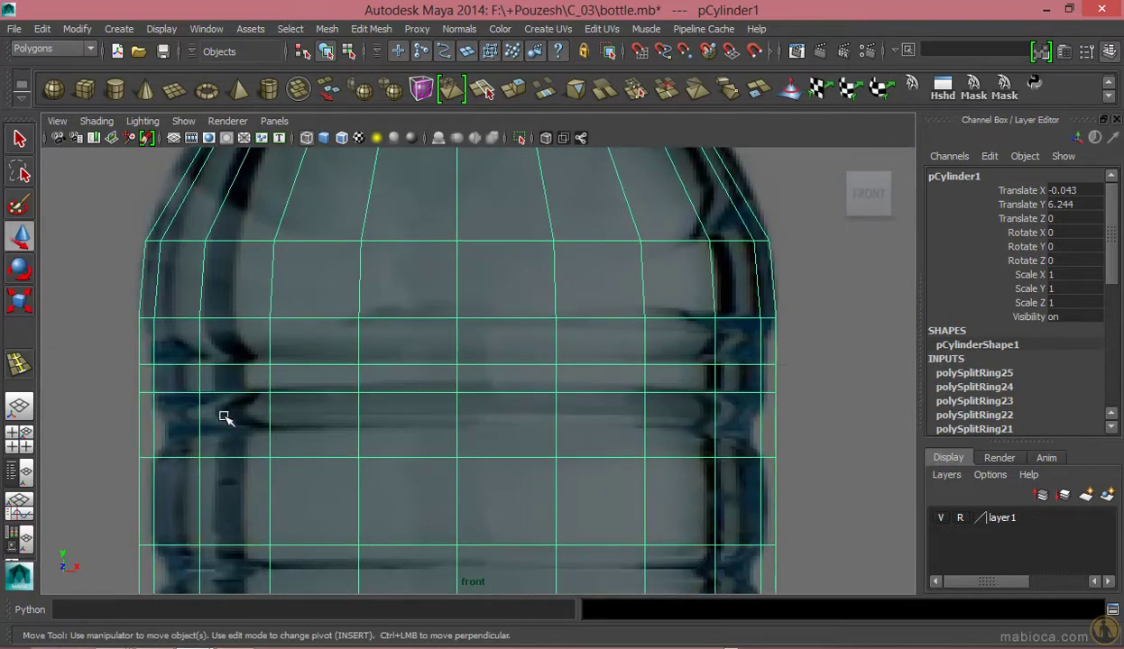
- Select face loops on alternating rib bands around the bottle body
right_drag(762, 270, 753, 297)
double_click(175, 427)
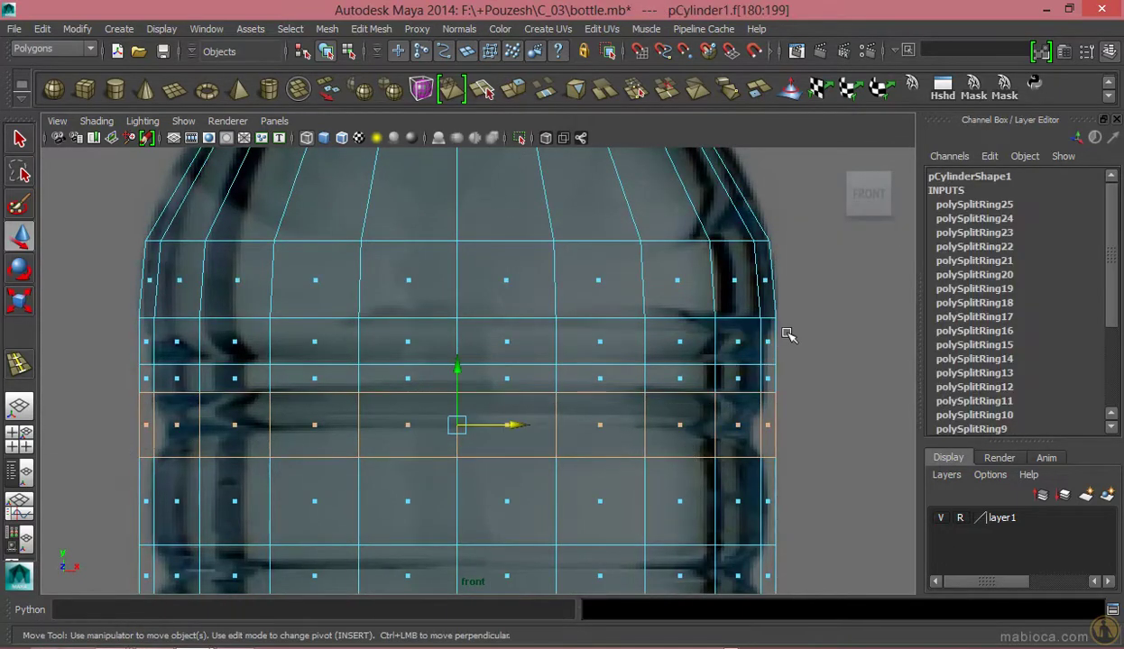
scroll(183, 342, down, 2)
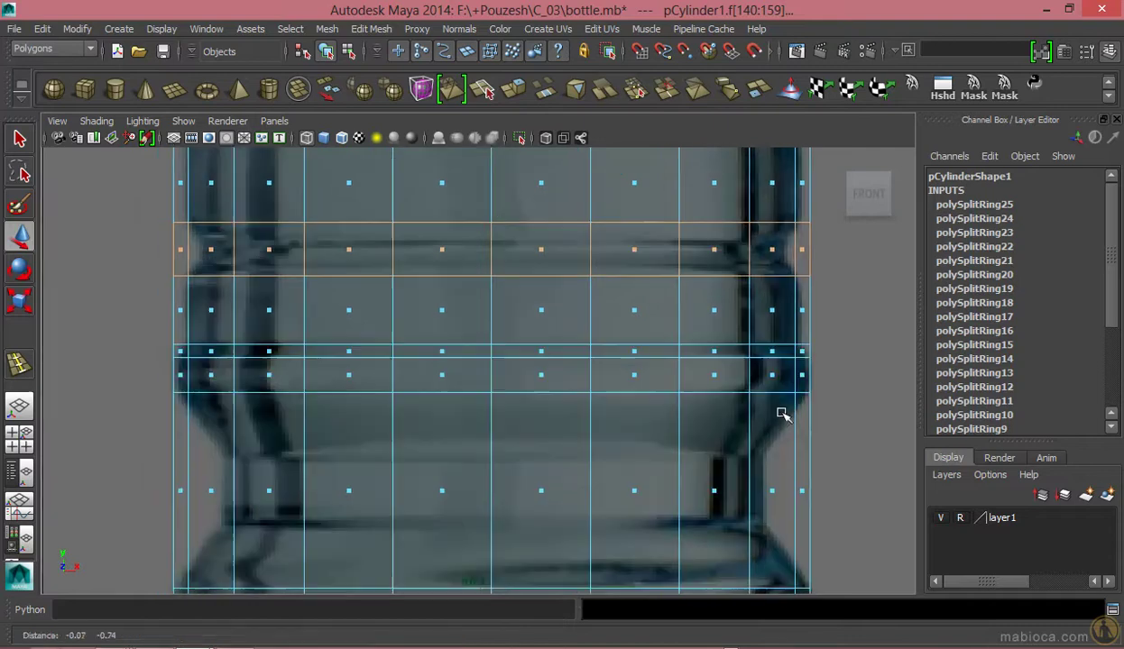
scroll(768, 246, up, 3)
mouse_move(769, 246)
alt+middle_down()
mouse_move(386, 431)
mouse_move(572, 443)
mouse_move(369, 530)
mouse_move(594, 467)
alt+middle_up()
mouse_move(814, 508)
alt+middle_down()
mouse_move(752, 406)
mouse_move(698, 476)
alt+middle_up()
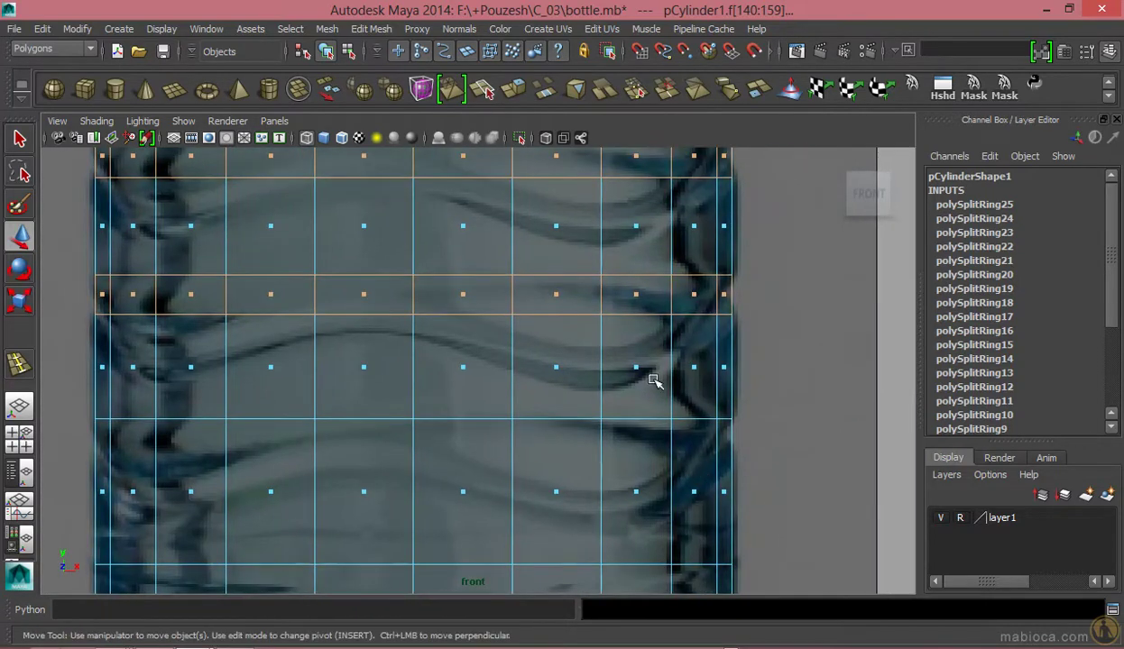
scroll(469, 361, down, 3)
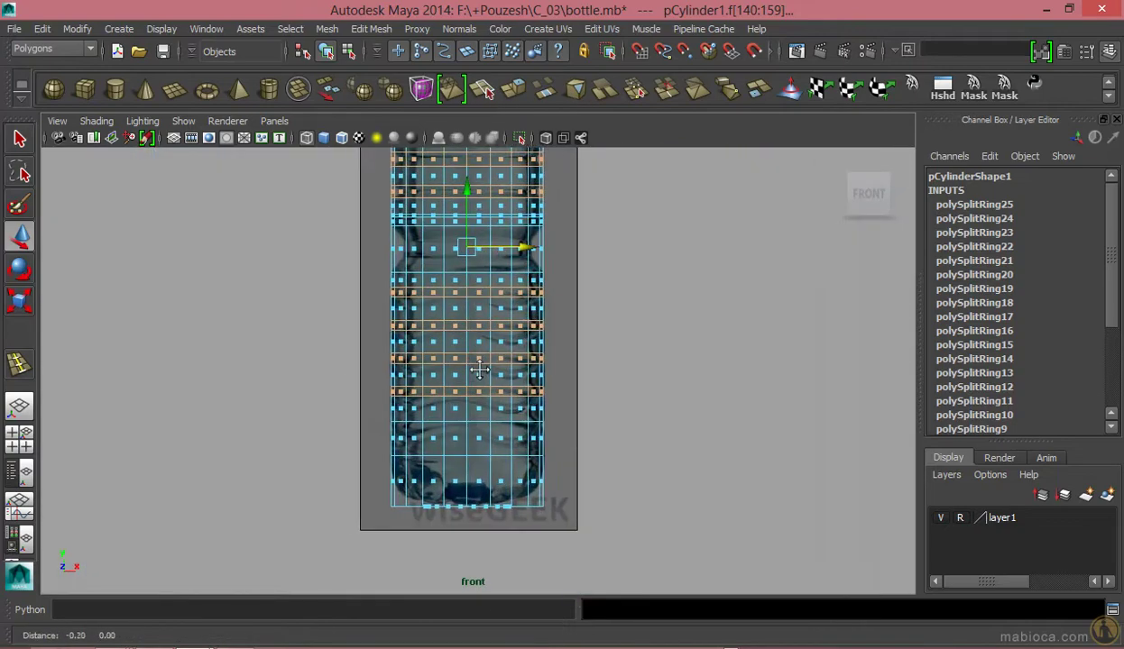
scroll(469, 360, up, 3)
mouse_move(710, 351)
alt+middle_down()
mouse_move(647, 490)
mouse_move(646, 414)
mouse_move(682, 439)
mouse_move(730, 354)
mouse_move(692, 429)
alt+middle_up()
- Inspect the selected face rings in perspective and trial-scale them outward, then undo
key(space)
key(space)
alt+drag(535, 263, 541, 271)
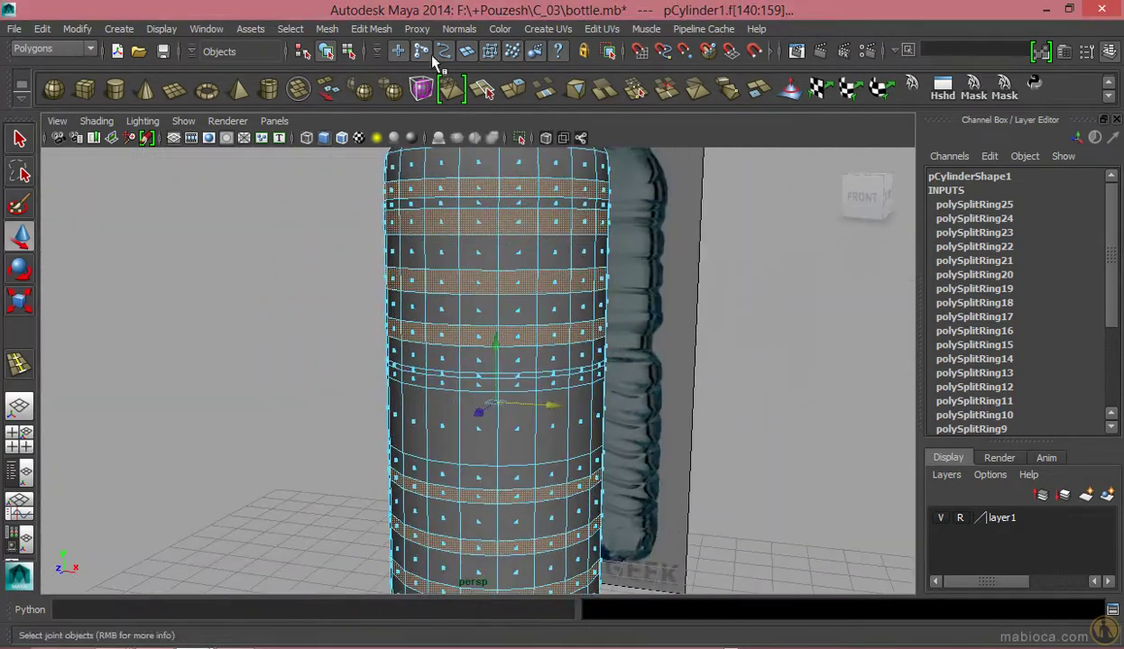
click(370, 29)
key(Escape)
key(r)
drag(476, 379, 494, 363)
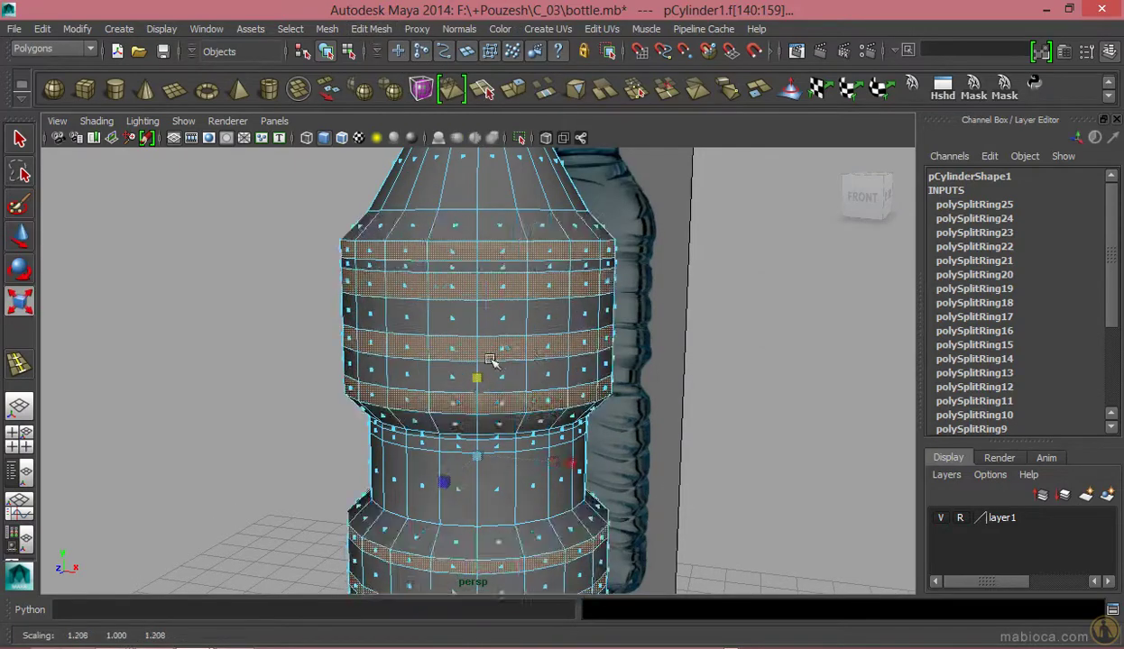
key(ctrl+z)
- Extrude the selected face rings into ribs, reducing the rib depth to match the reference
click(371, 29)
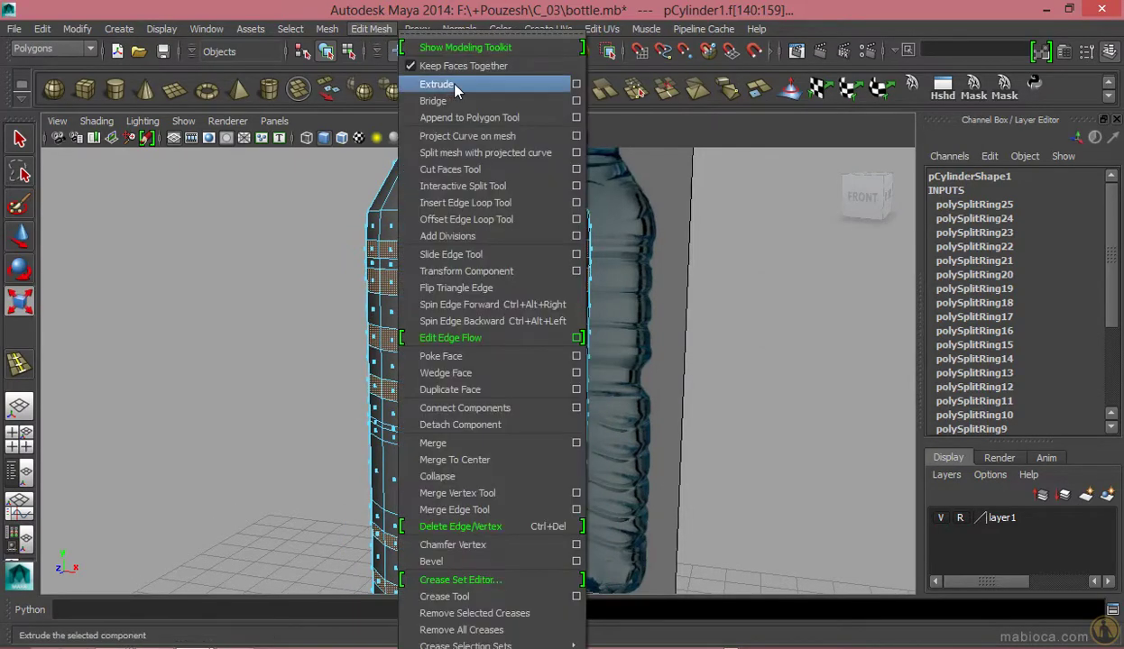
click(427, 83)
alt+drag(469, 271, 505, 297)
scroll(548, 297, up, 3)
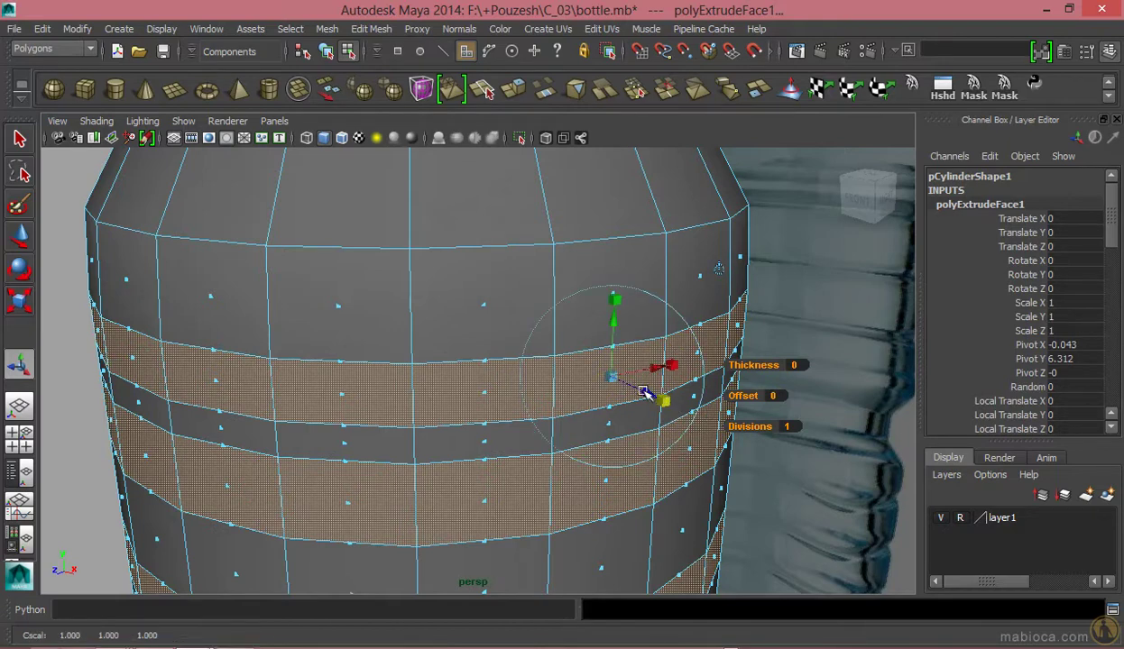
drag(659, 394, 633, 384)
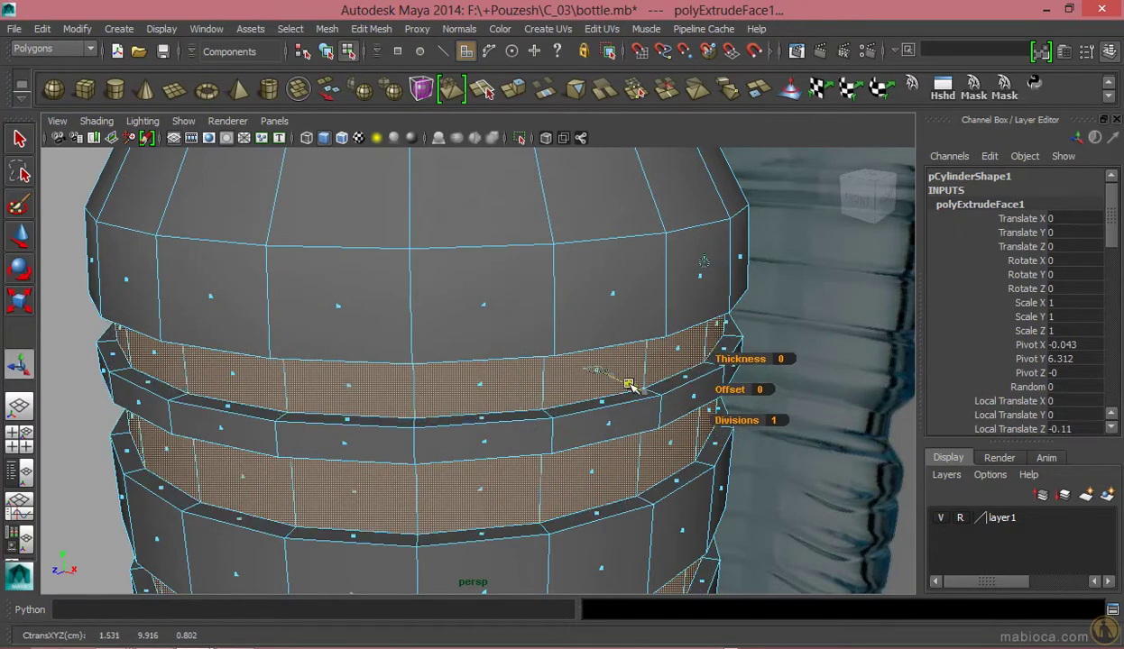
key(space)
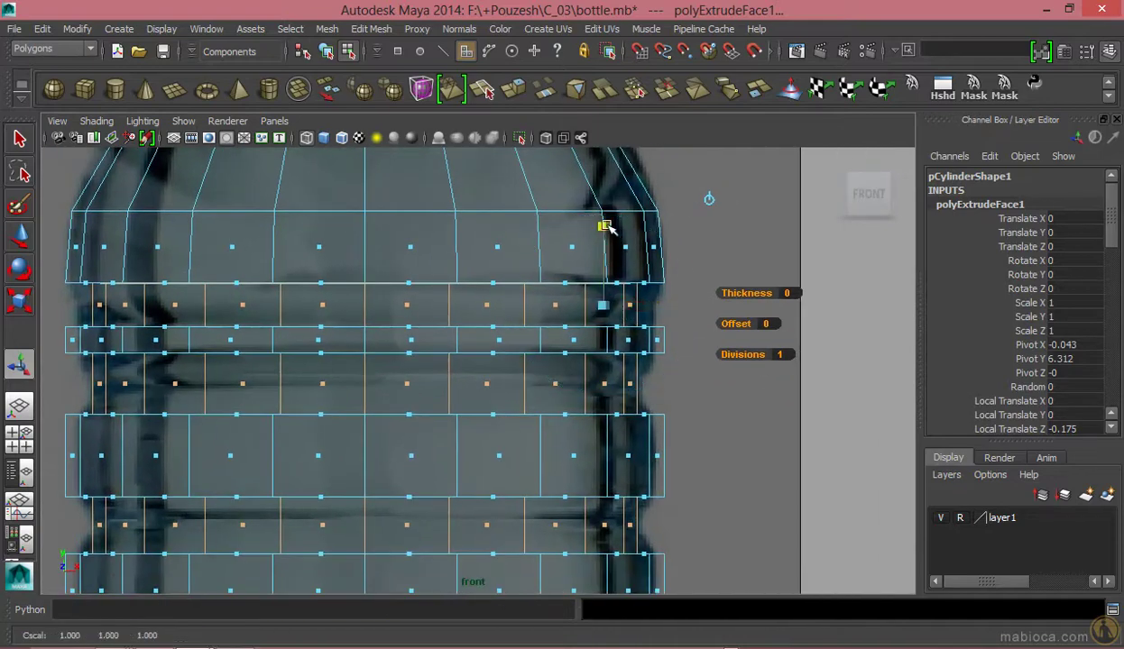
key(f)
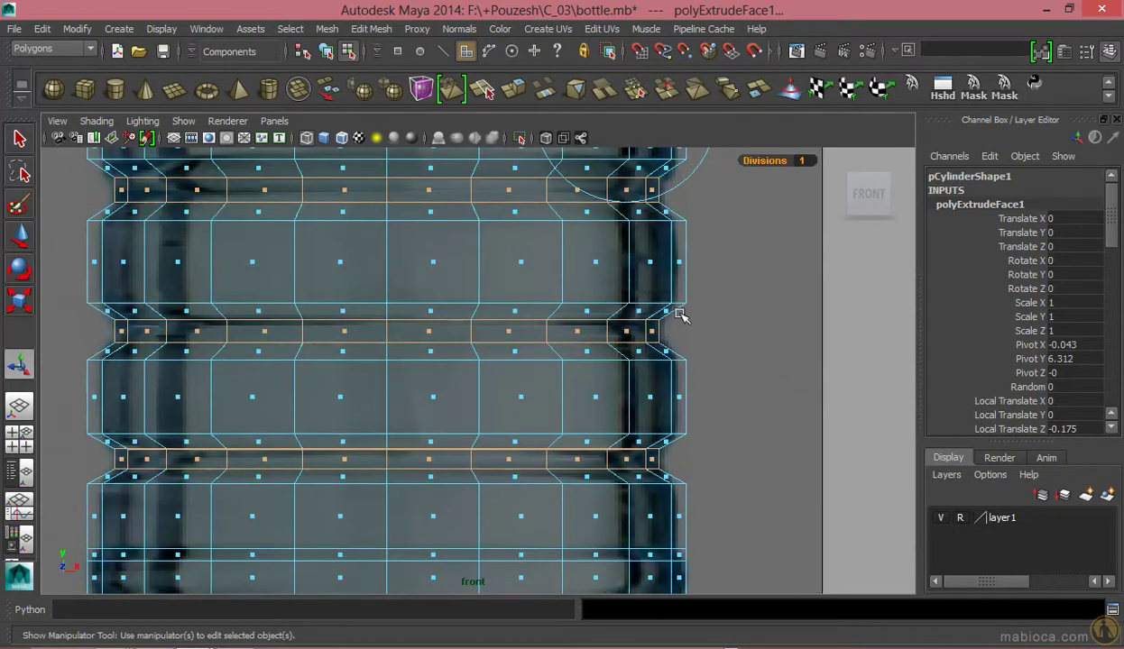
scroll(637, 188, up, 3)
scroll(650, 262, down, 3)
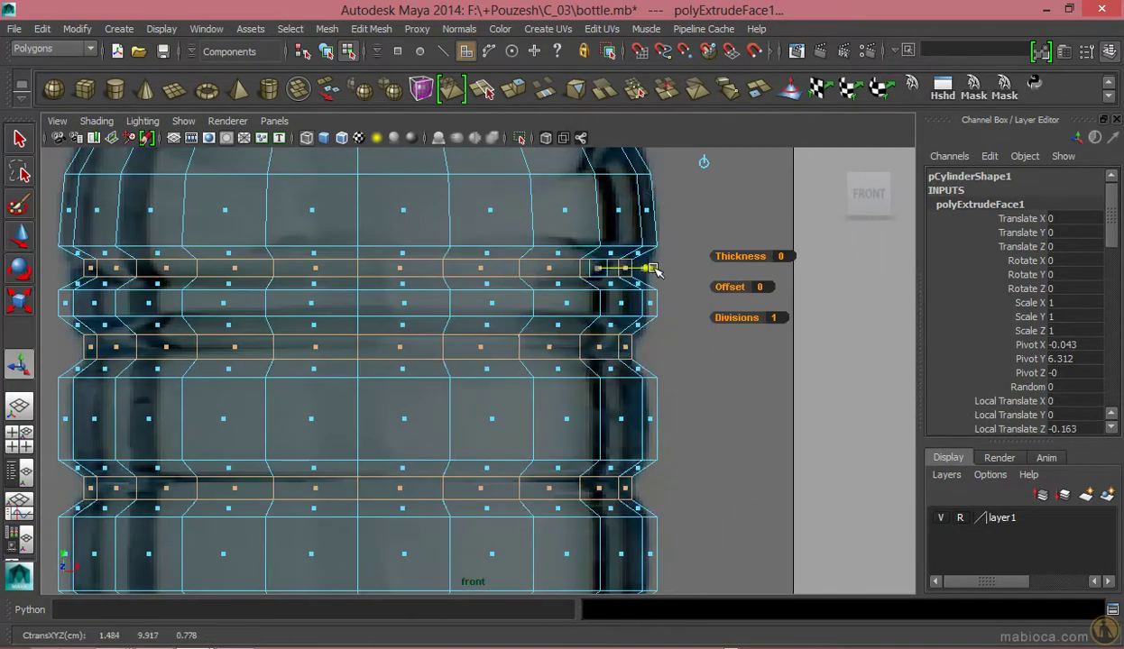
drag(655, 270, 663, 272)
key(t)
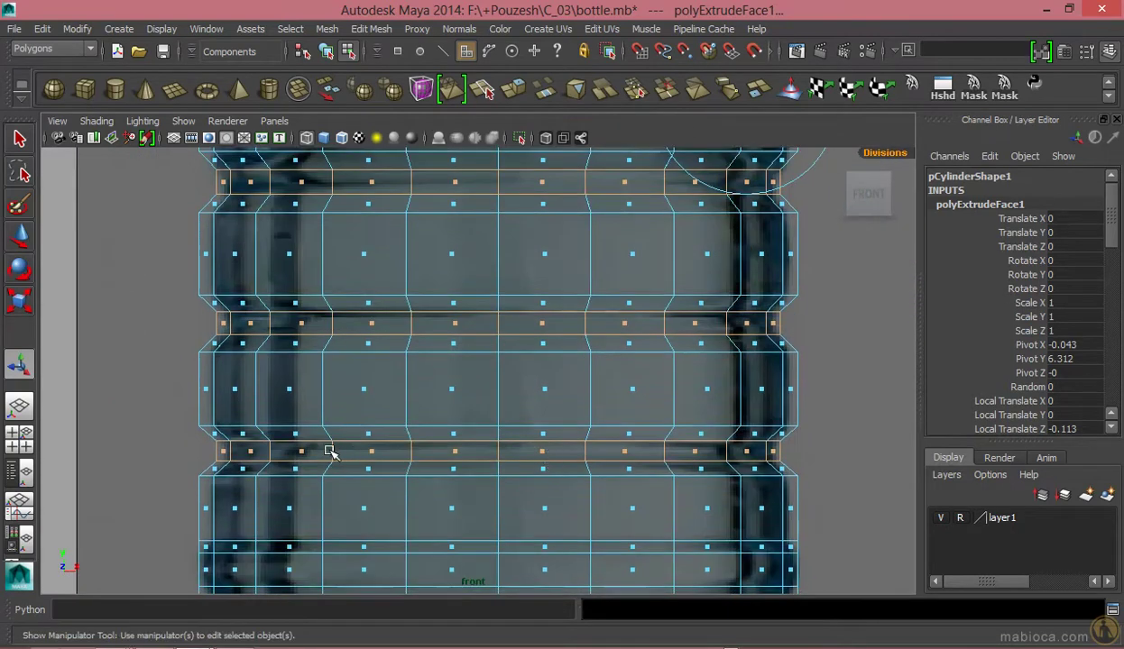
- Extrude the next face ring inward and adjust the width of its vertex row
key(f)
key(ctrl+e)
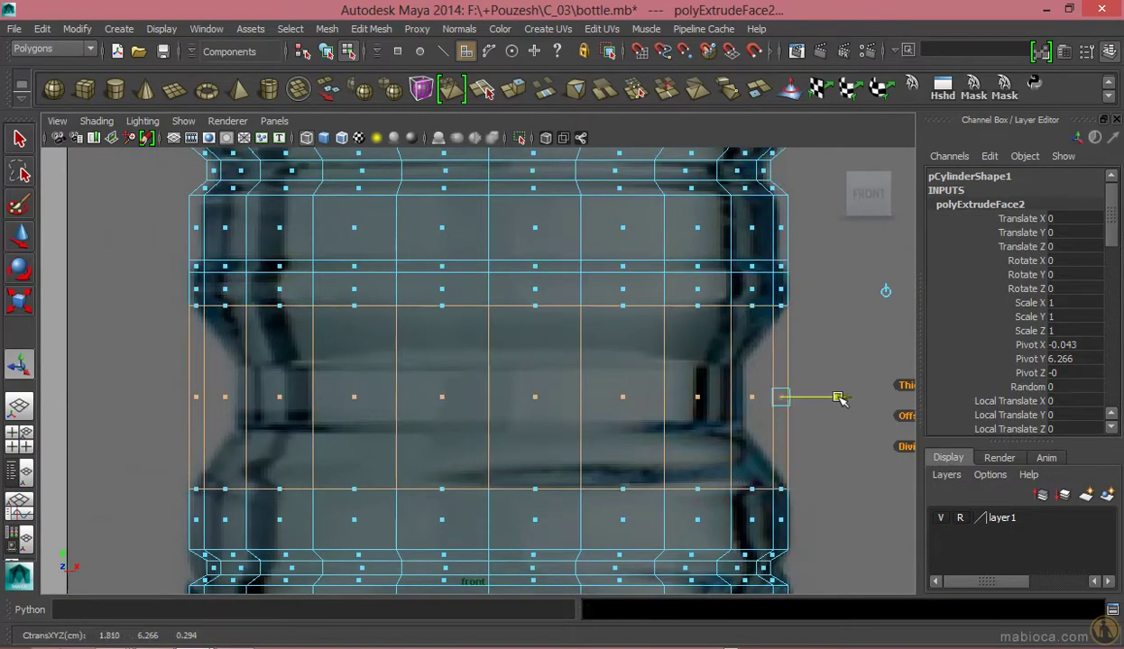
drag(841, 396, 738, 346)
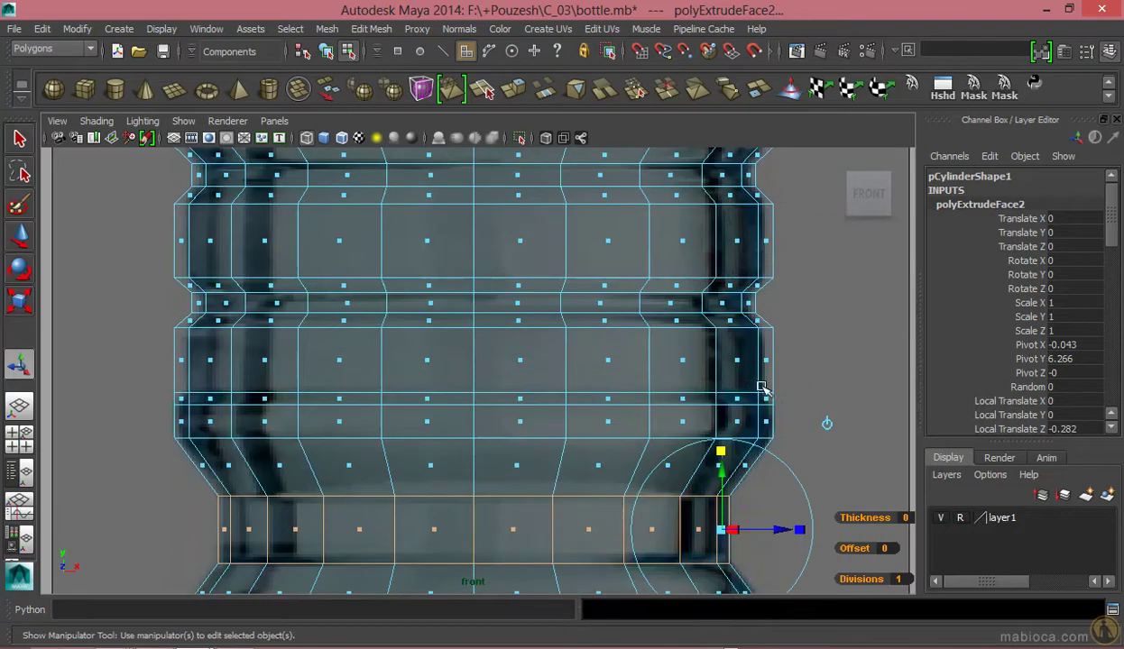
key(r)
key(f)
middle_drag(491, 403, 471, 390)
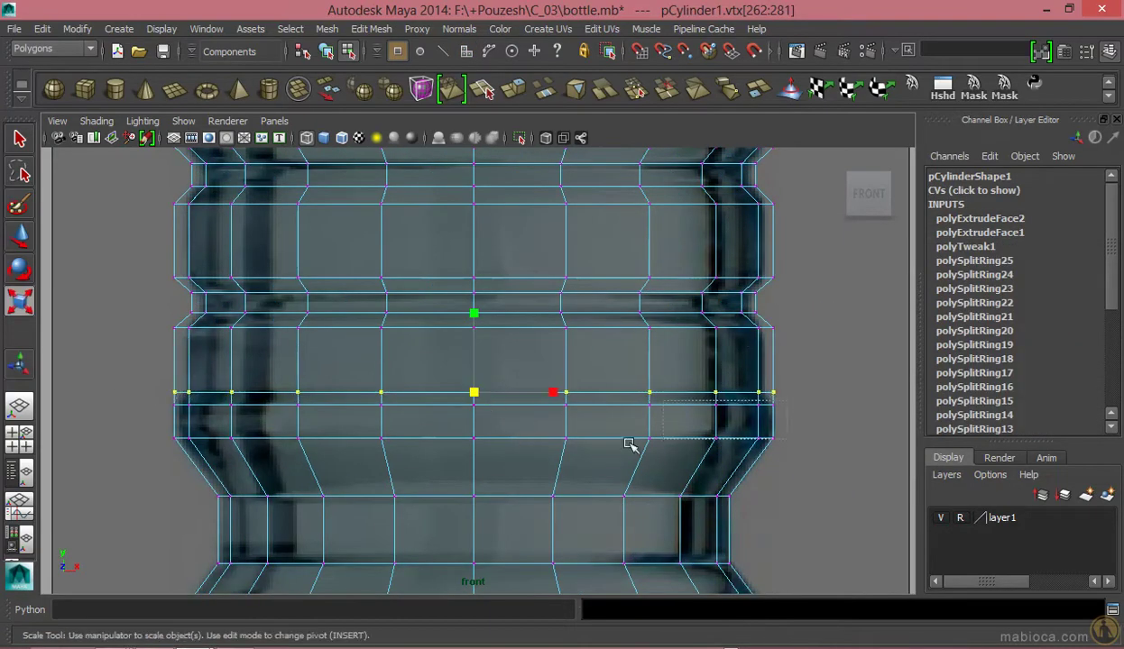
middle_drag(629, 444, 474, 338)
- In the front view, select the neck's top faces and extrude them with Ctrl+E
key(space)
alt+right_drag(489, 331, 526, 246)
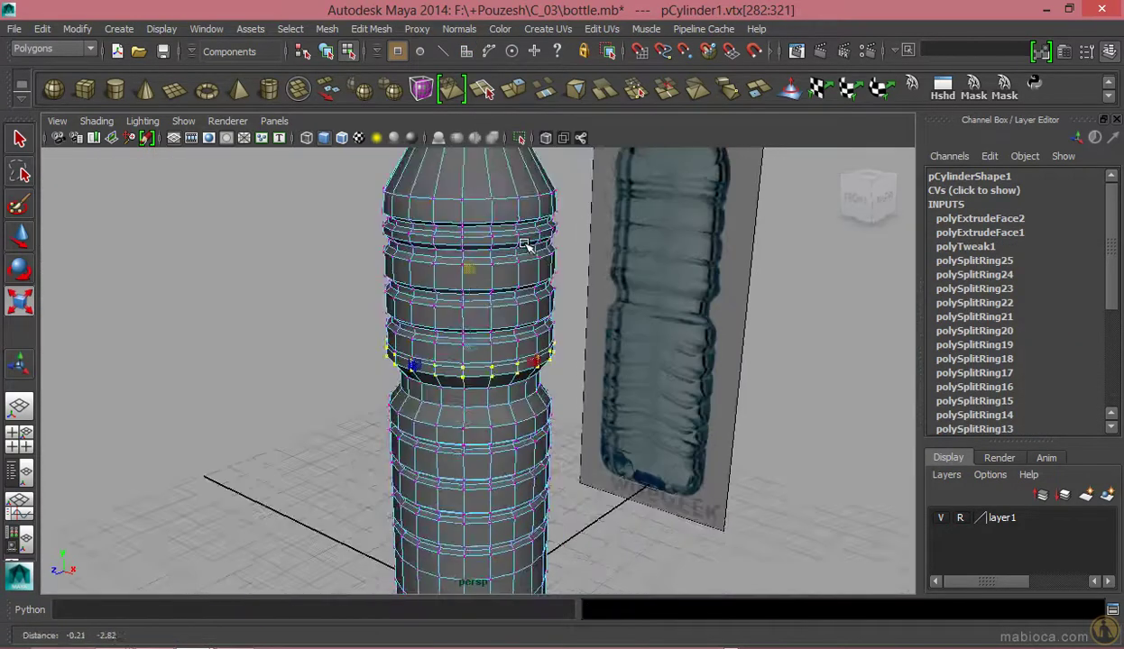
alt+drag(525, 245, 469, 393)
key(F8)
key(space)
key(space)
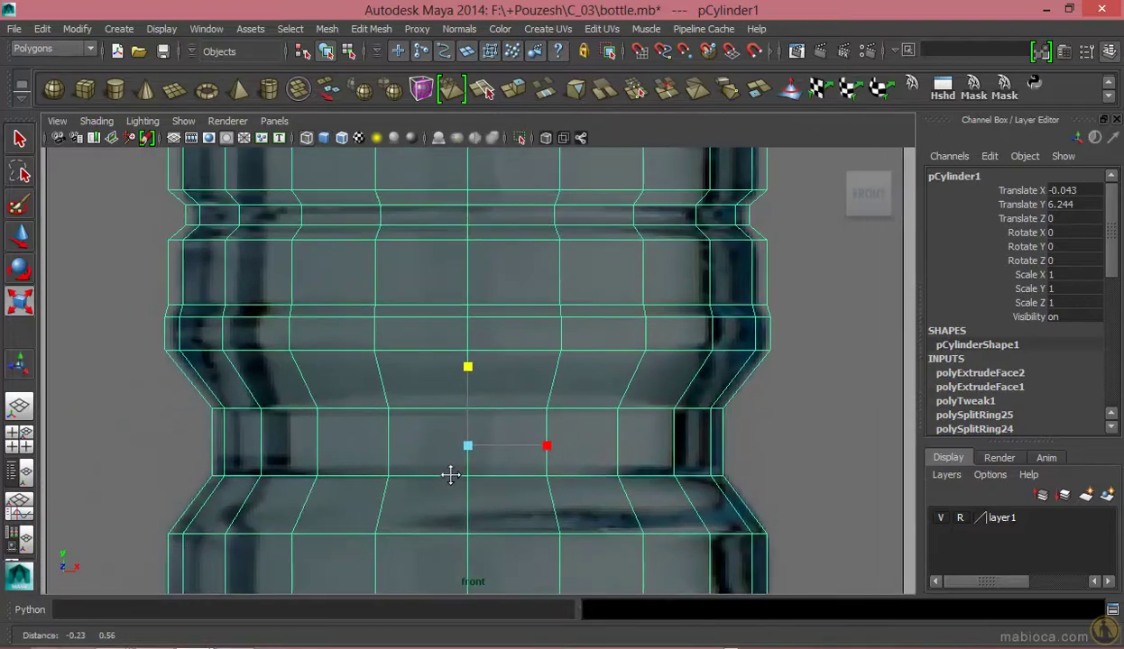
mouse_move(434, 487)
alt+middle_down()
mouse_move(520, 419)
mouse_move(610, 441)
alt+middle_up()
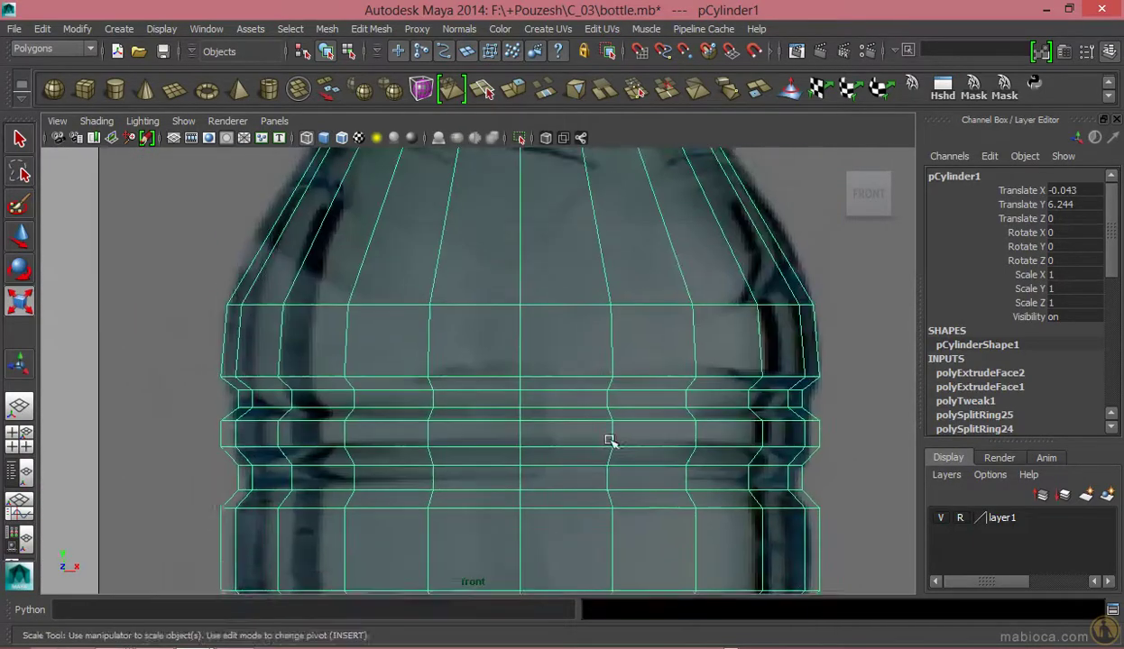
right_drag(666, 257, 669, 413)
key(ctrl+e)
- Widen the neck extrusion into a collar lip, checking it against the front reference
key(space)
key(space)
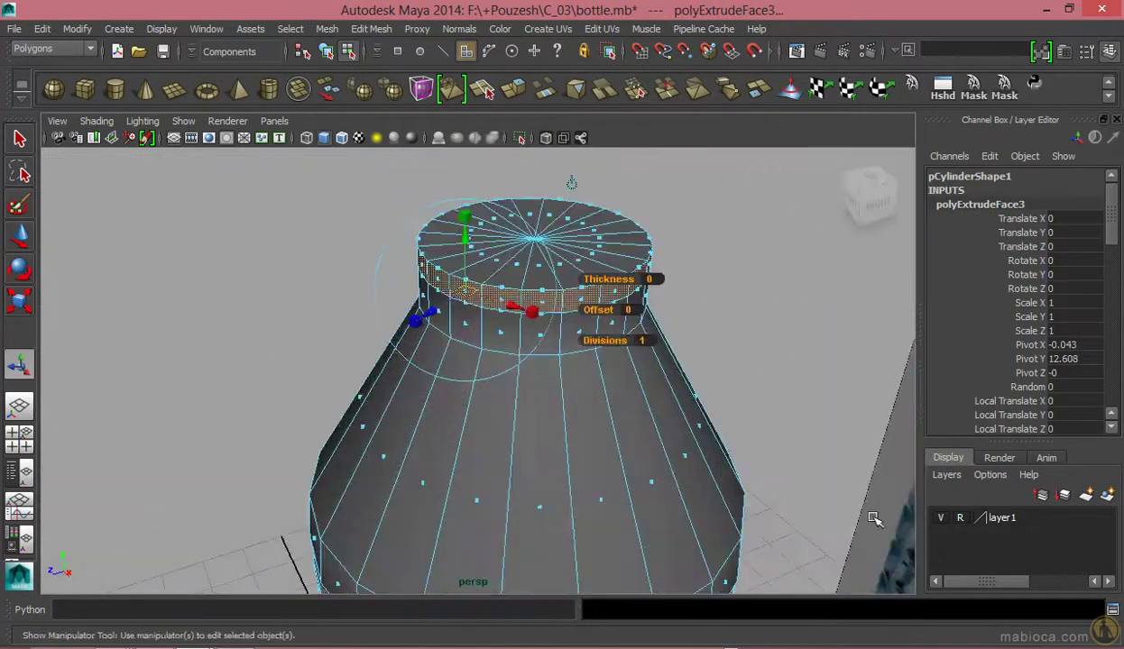
key(space)
key(space)
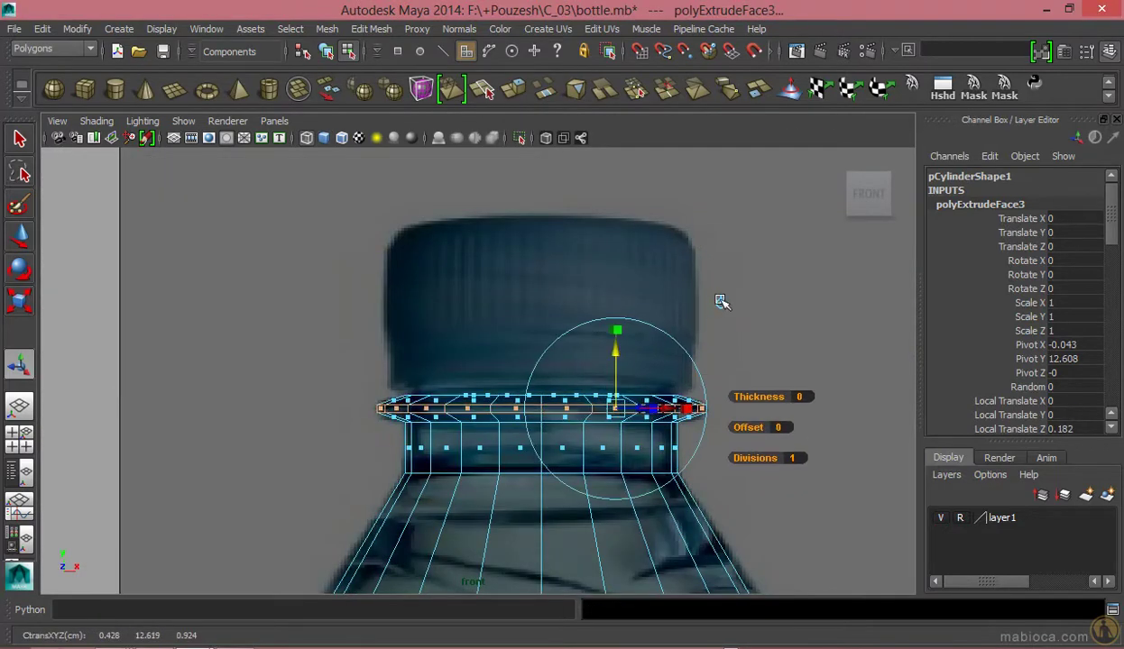
key(F8)
key(space)
key(space)
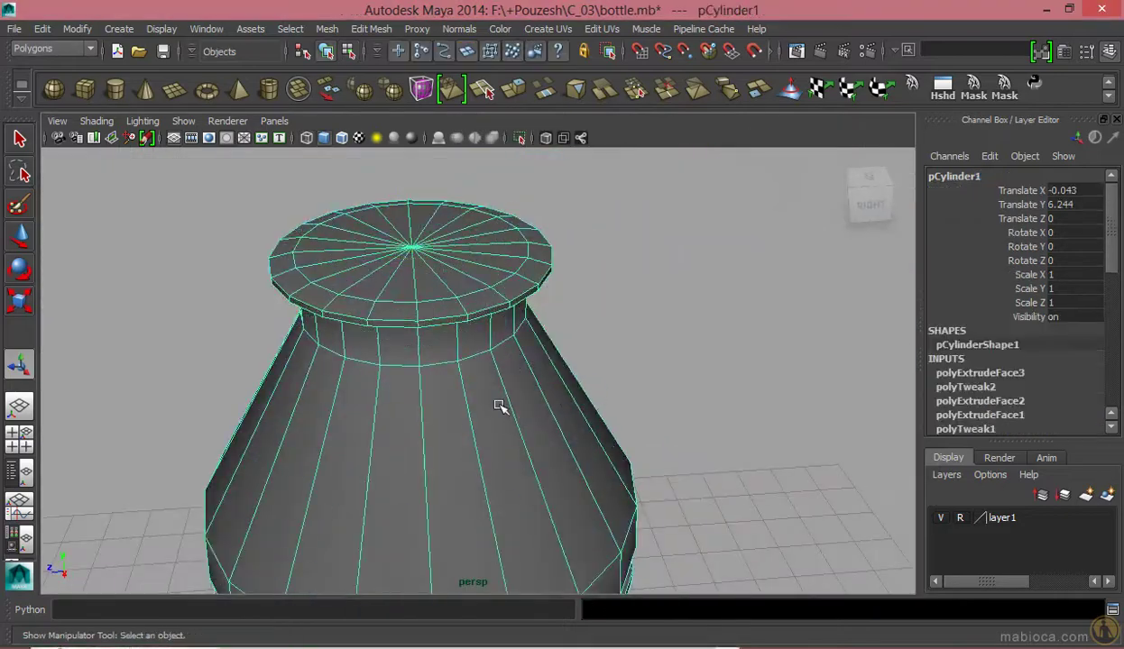
key(space)
key(space)
- Extrude the neck's top cap faces, then delete them to leave the neck open
key(space)
key(space)
key(space)
key(space)
key(space)
key(space)
key(F8)
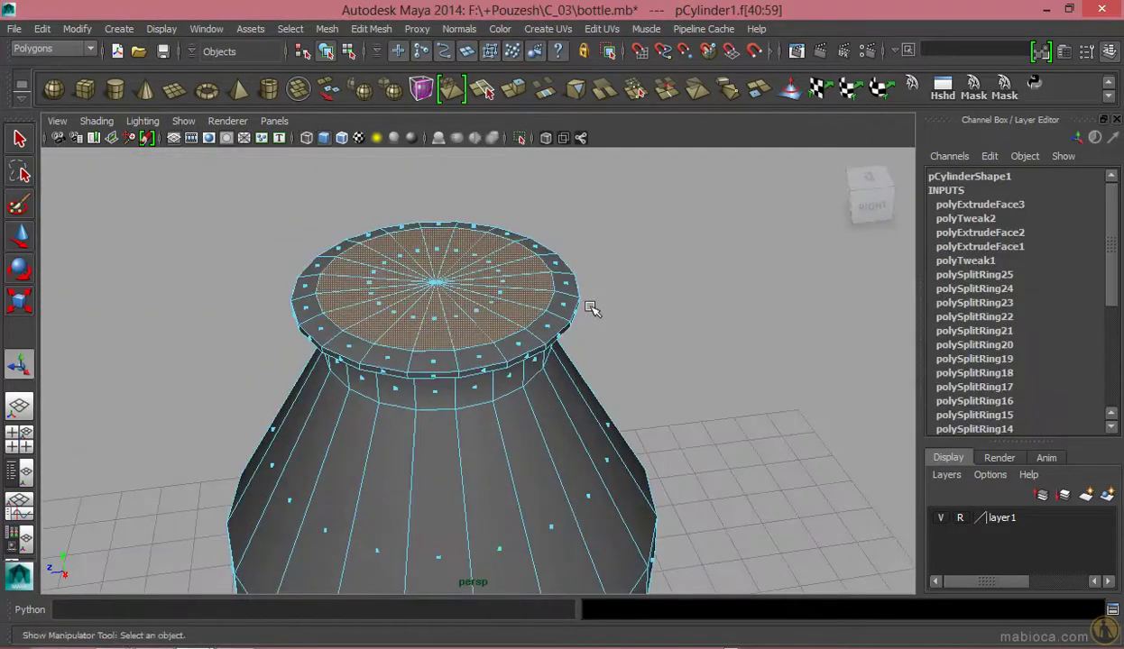
key(ctrl+e)
key(space)
key(space)
key(space)
key(space)
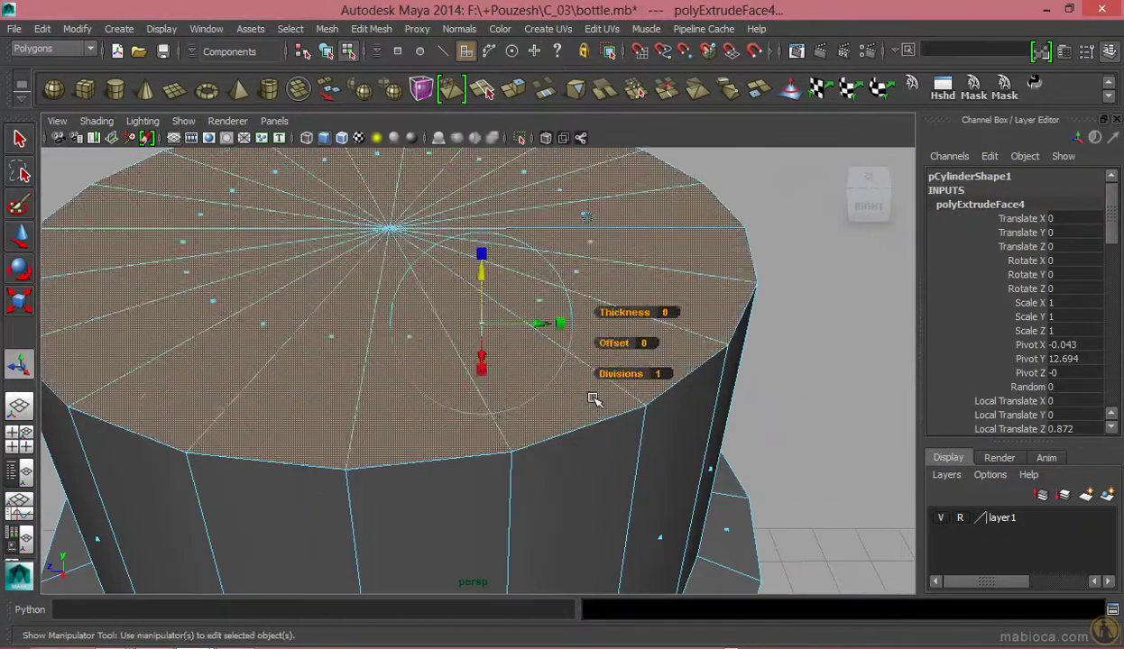
alt+drag(594, 401, 534, 389)
key(F8)
mouse_move(534, 388)
alt+right_down()
mouse_move(618, 260)
mouse_move(667, 225)
alt+right_up()
key(space)
key(space)
scroll(713, 414, up, 3)
- Insert an edge loop just above the bottle's base
scroll(845, 276, up, 2)
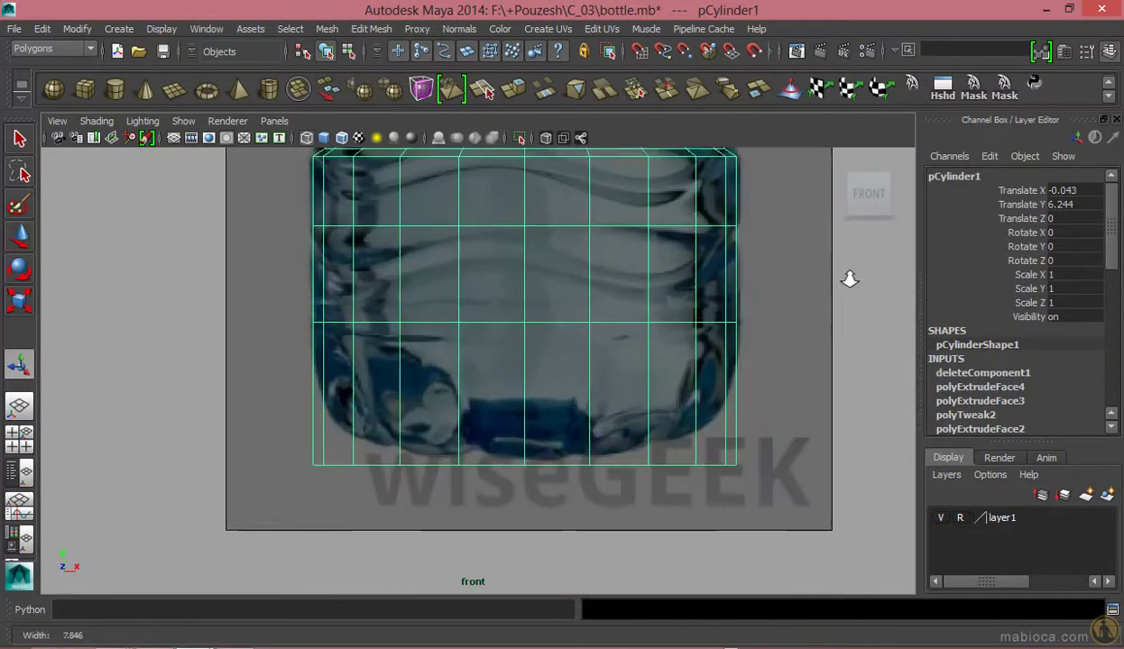
click(370, 29)
click(465, 203)
click(735, 368)
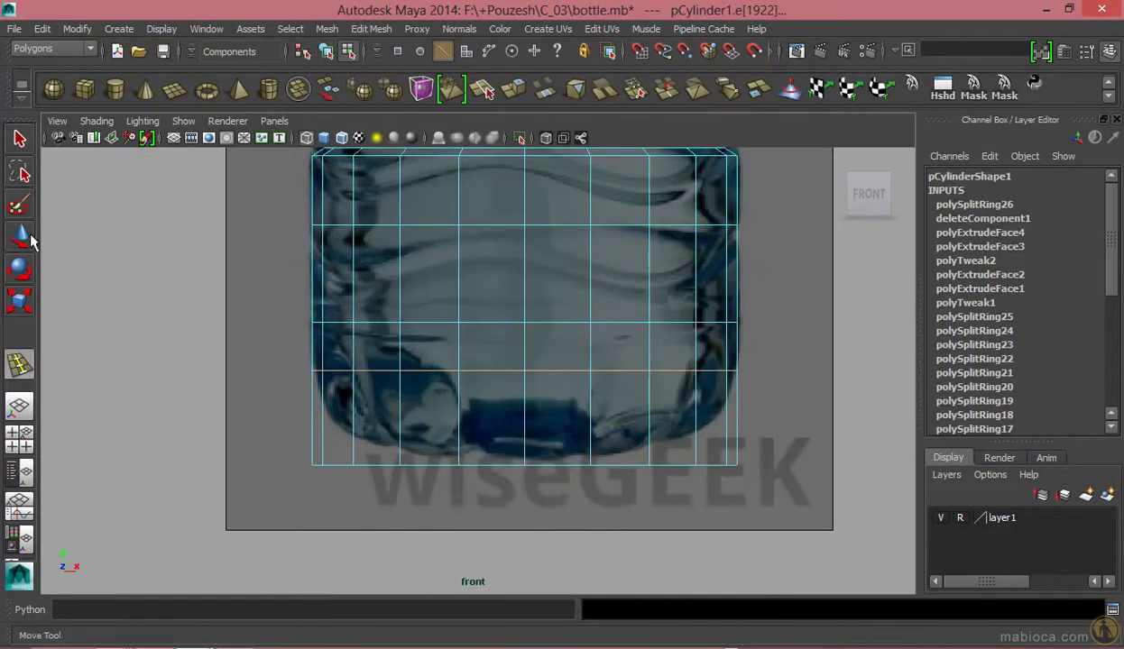
- Try scaling the bottom vertex row inward and raising it, then undo those changes
click(20, 236)
drag(288, 492, 766, 447)
key(r)
drag(585, 465, 564, 465)
key(w)
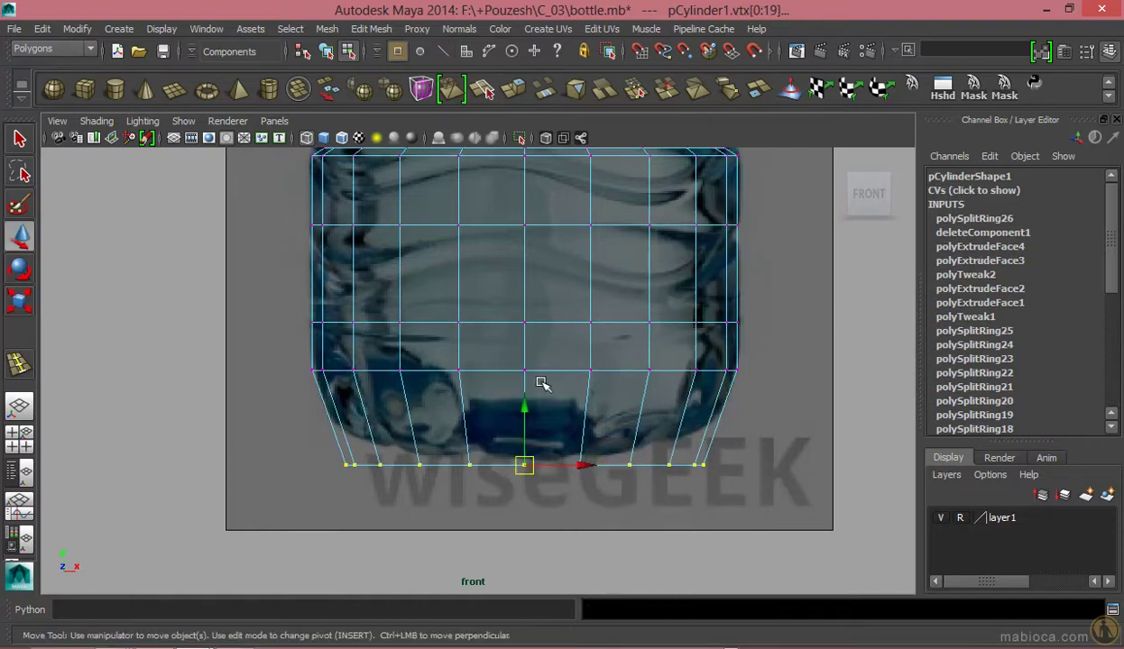
drag(524, 408, 516, 387)
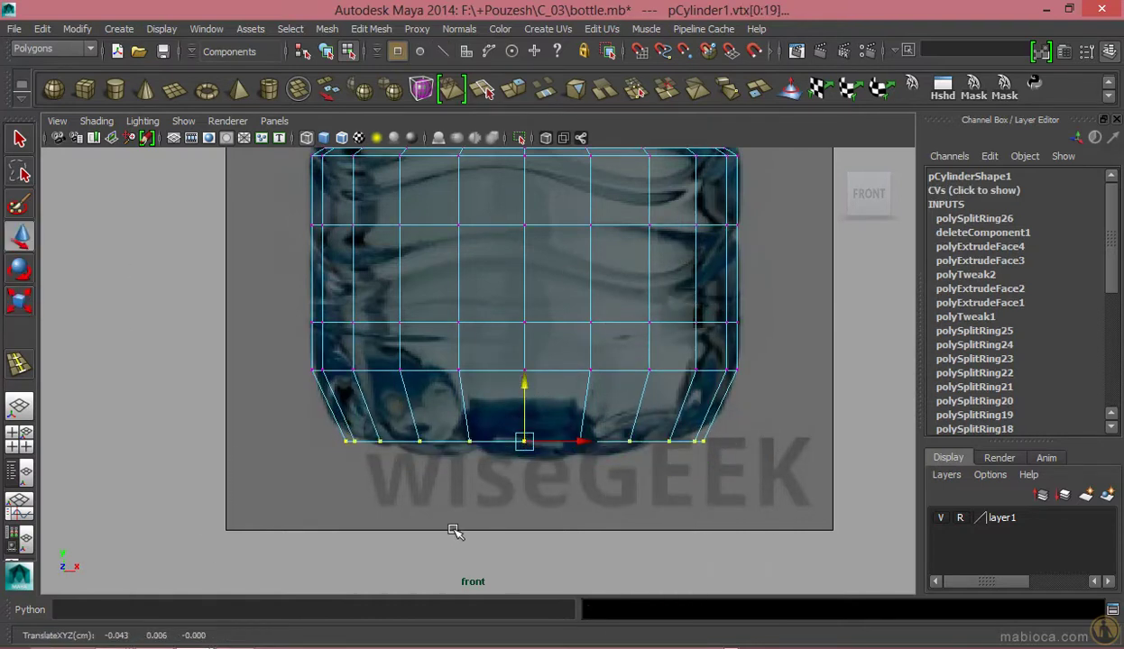
key(ctrl+z)
key(ctrl+z)
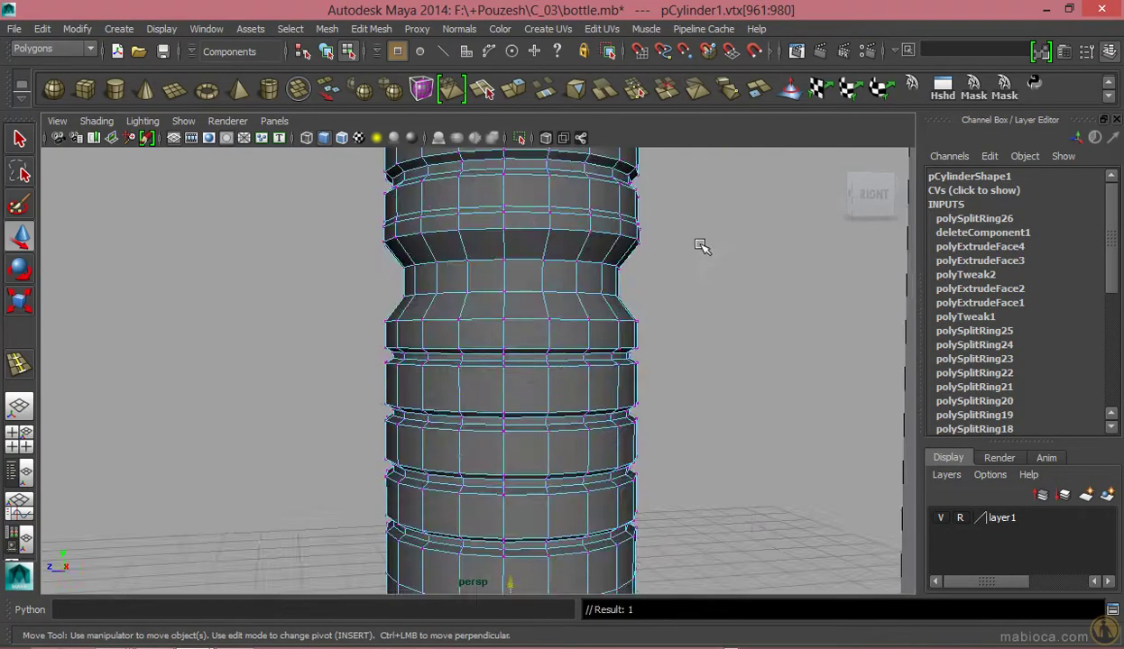
- Select face rings around the lower body, stepping the ring selection up and down
alt+drag(699, 243, 652, 336)
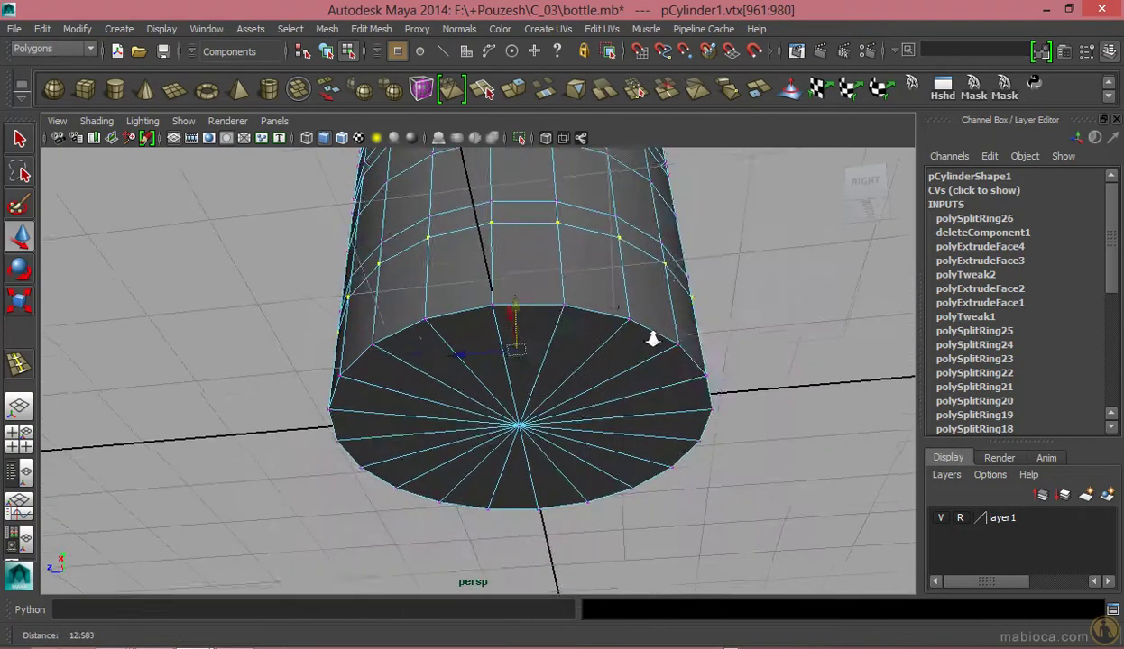
double_click(629, 325)
key(F11)
mouse_move(453, 475)
alt+mouse_down()
mouse_move(815, 401)
mouse_move(727, 394)
mouse_move(745, 401)
alt+mouse_up()
click(745, 400)
alt+drag(664, 501, 683, 489)
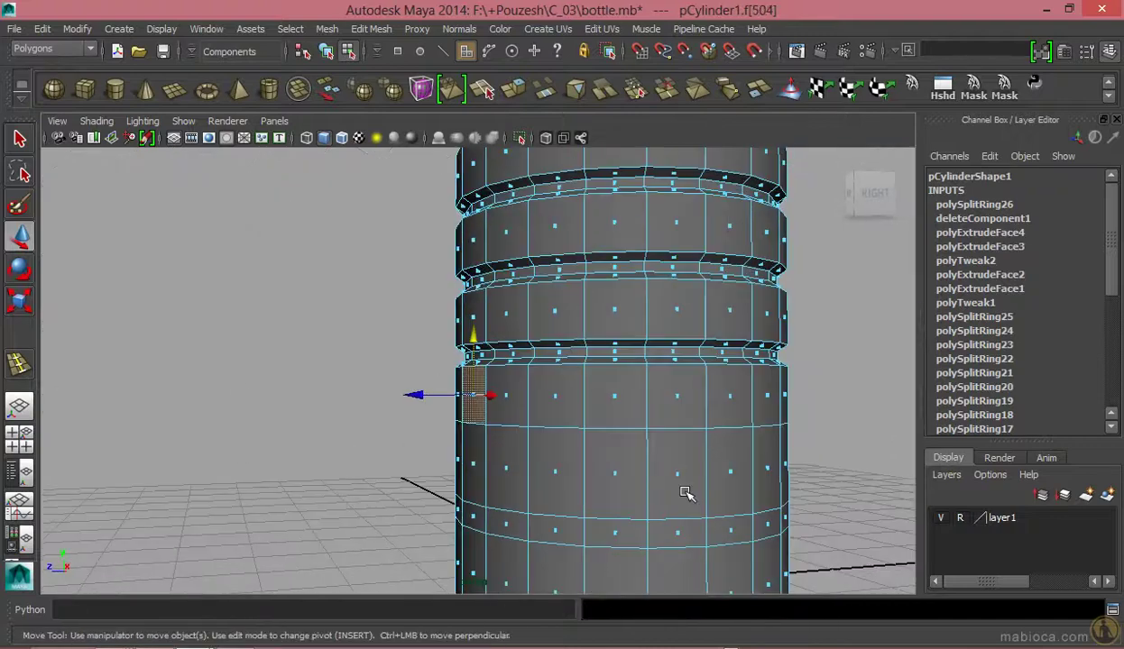
shift+double_click(729, 395)
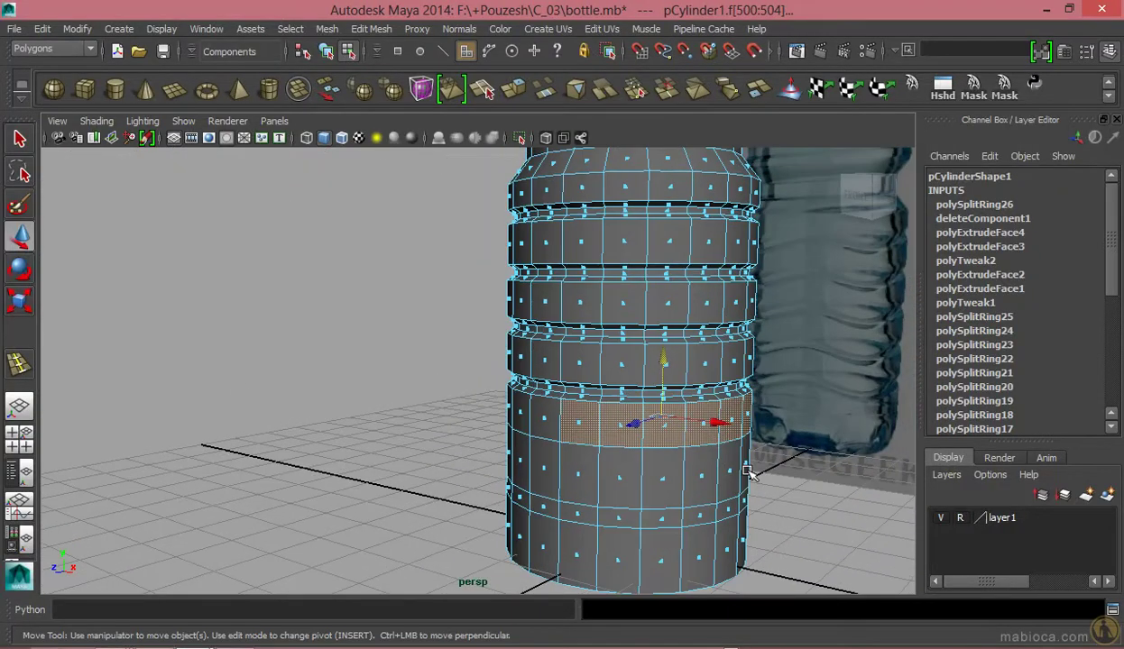
shift+double_click(748, 471)
mouse_move(747, 472)
alt+mouse_down()
mouse_move(569, 451)
mouse_move(648, 464)
alt+mouse_up()
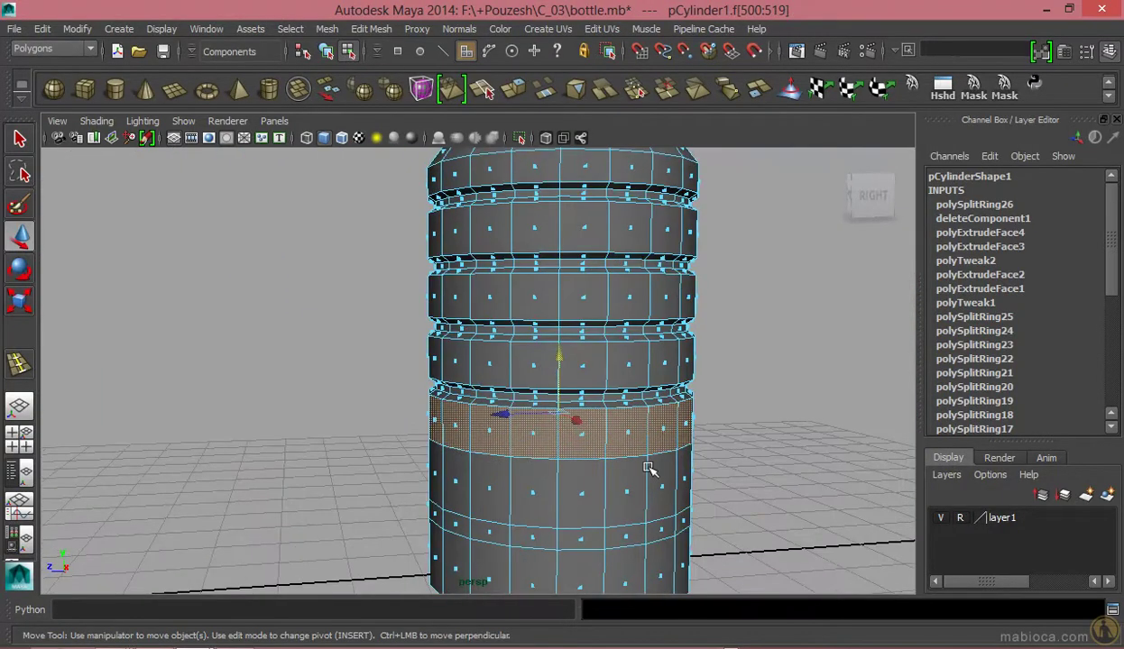
key(Up)
key(Up)
key(Down)
key(Down)
key(Down)
scroll(607, 311, up, 3)
- Select the bottle's bottom edge loop and bevel it
key(F10)
double_click(654, 389)
alt+drag(653, 389, 614, 351)
click(371, 29)
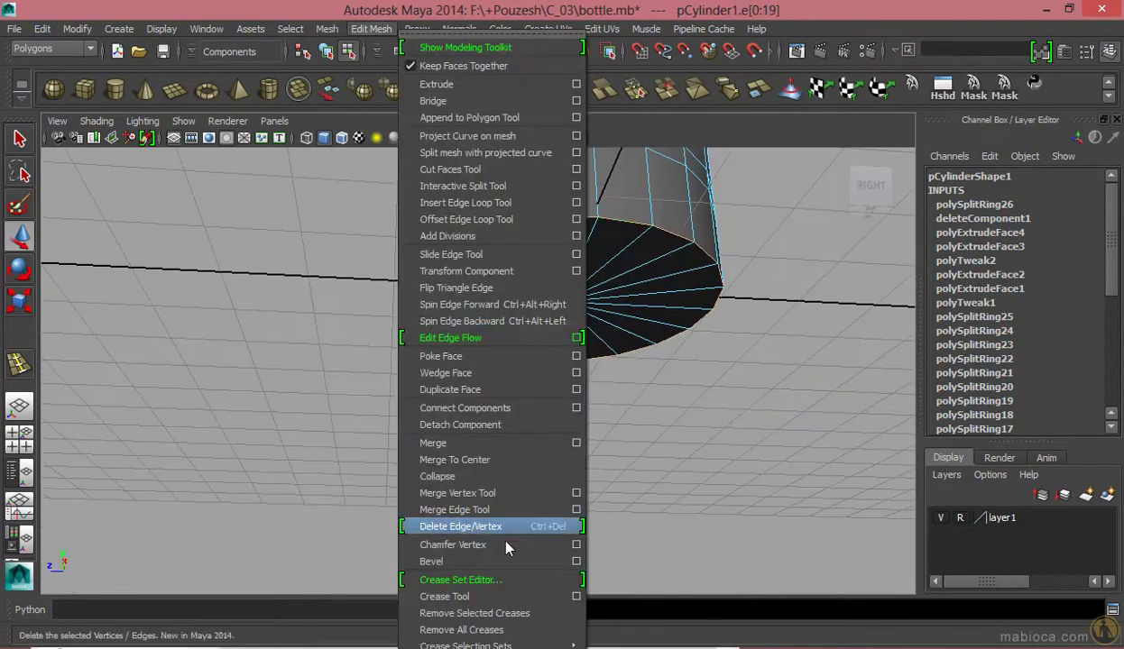
click(459, 568)
alt+drag(459, 566, 572, 295)
- Set the bevel offset to 0.7 and segments to 4, then inspect the rounded base
key(space)
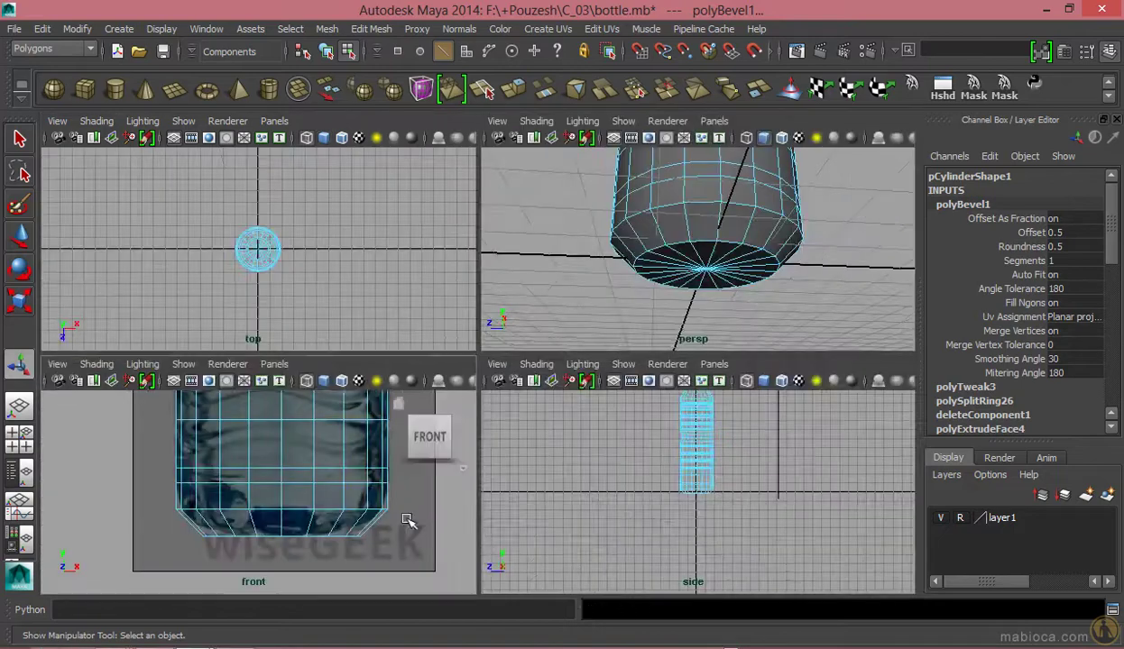
key(space)
click(1032, 232)
mouse_move(613, 281)
middle_down()
mouse_move(634, 286)
mouse_move(611, 282)
middle_up()
click(1023, 261)
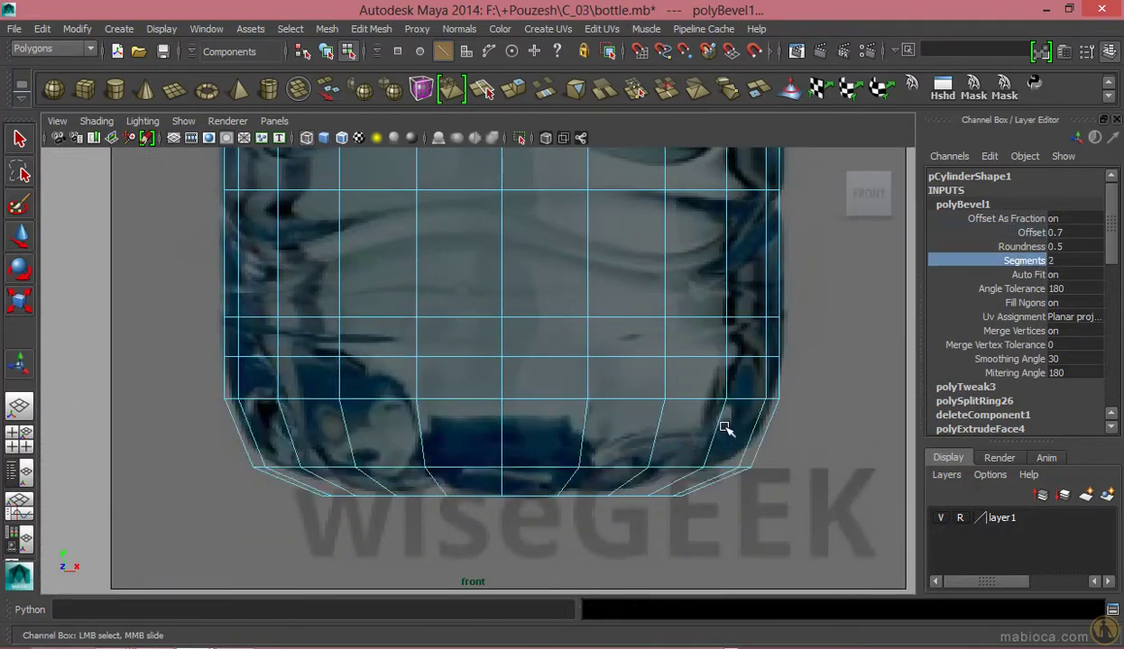
middle_drag(722, 427, 710, 558)
key(space)
key(space)
alt+drag(624, 373, 699, 392)
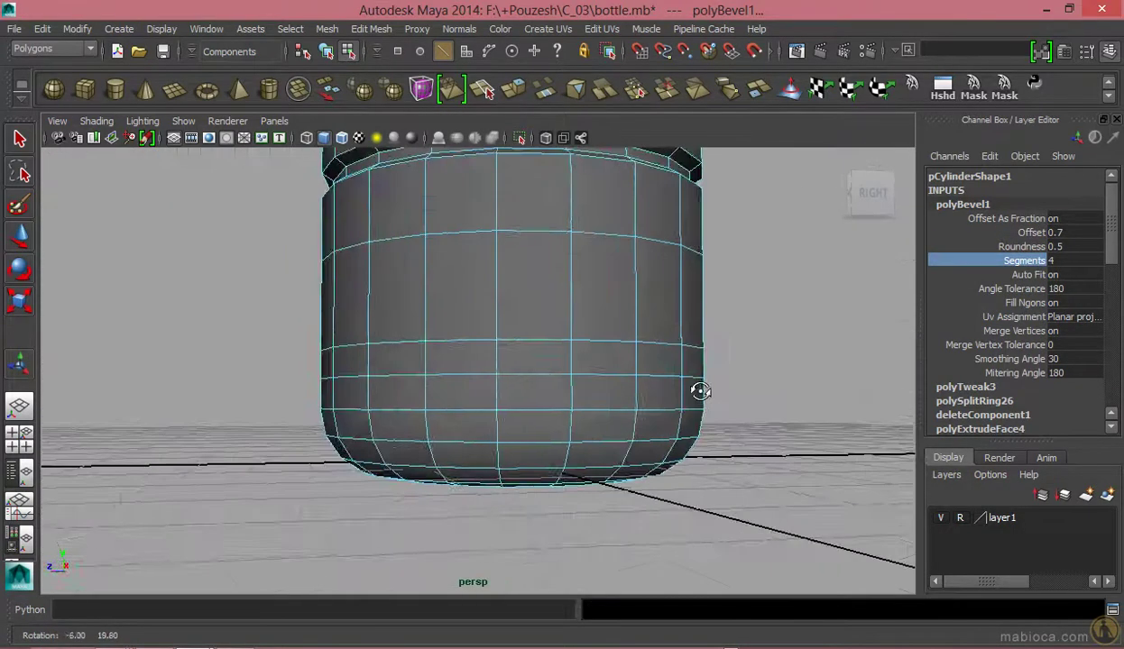
key(space)
key(space)
key(space)
key(space)
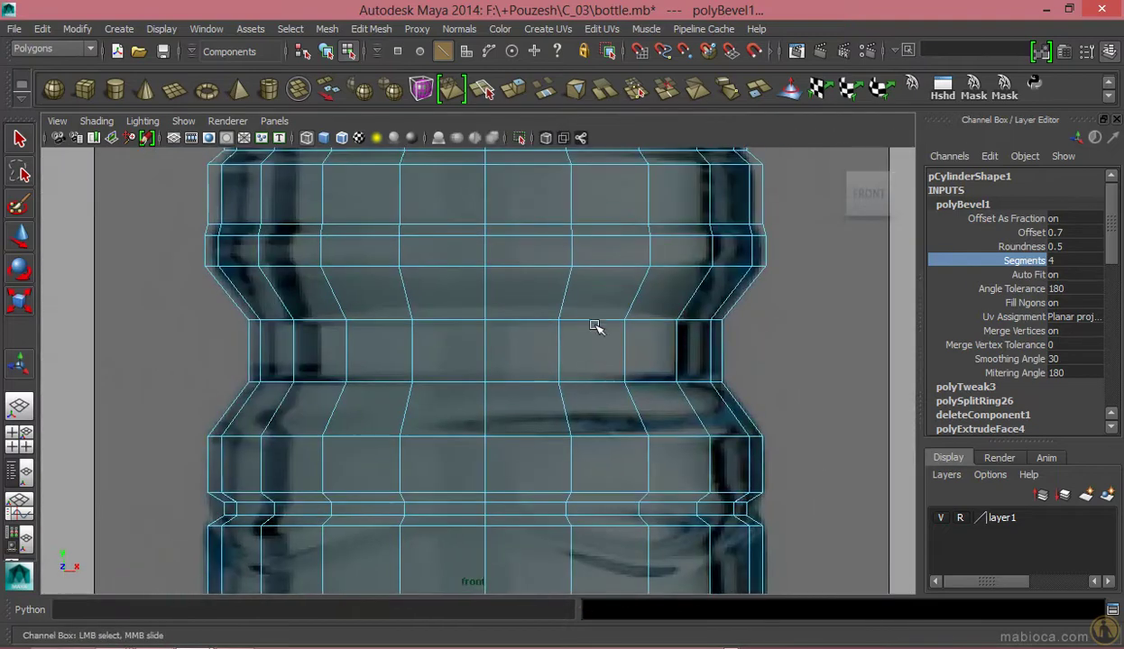
key(F8)
alt+right_drag(554, 367, 666, 452)
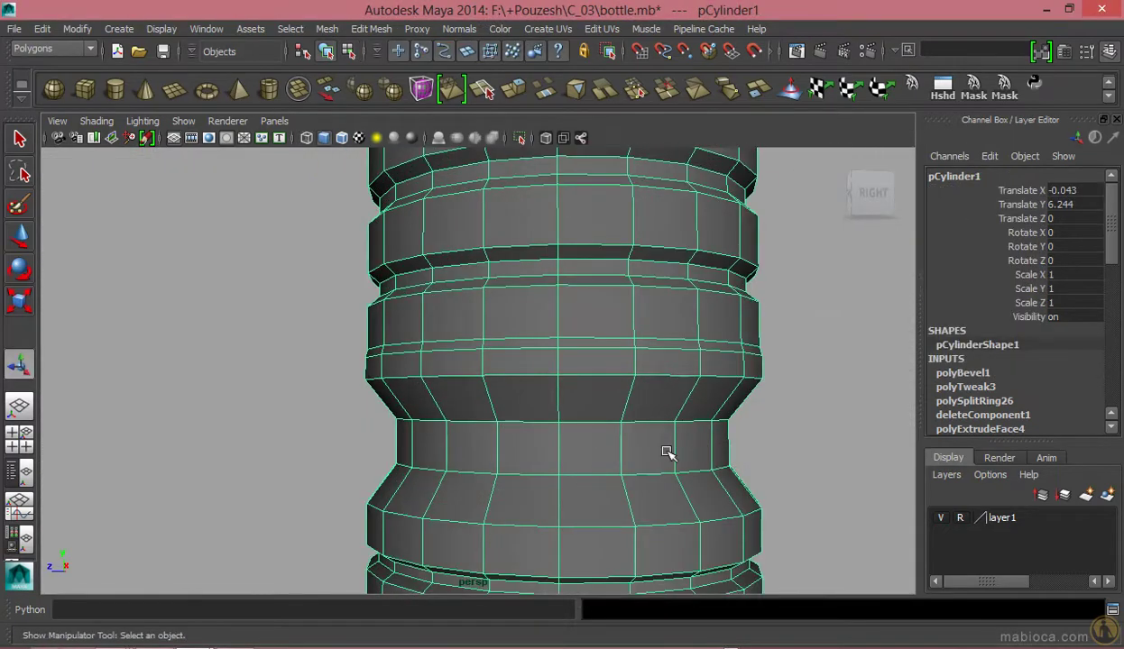
- Orbit, pan and zoom around the bottle to compare it with the reference
alt+drag(736, 437, 727, 431)
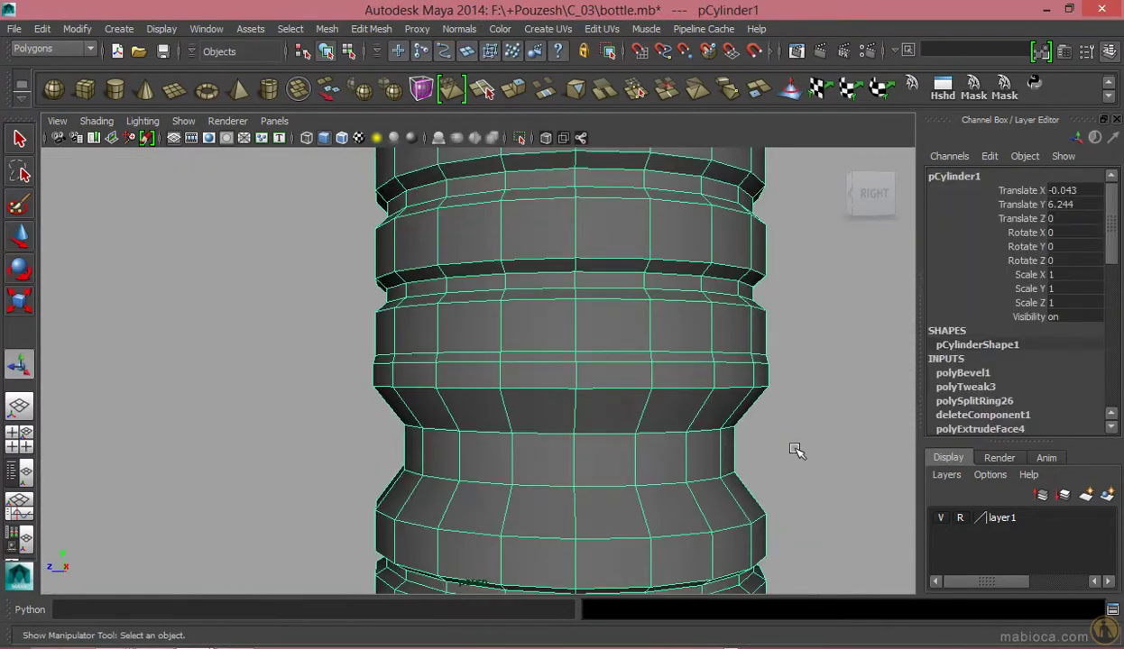
alt+right_drag(795, 451, 795, 423)
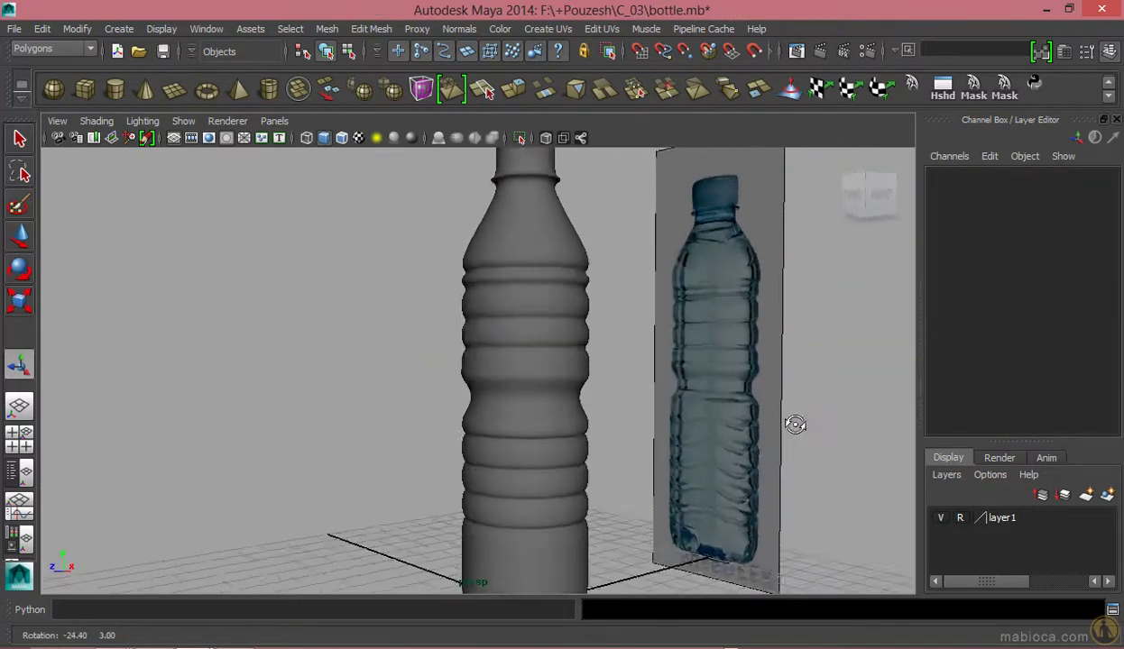
alt+drag(796, 424, 816, 401)
scroll(589, 388, up, 3)
scroll(591, 387, down, 1)
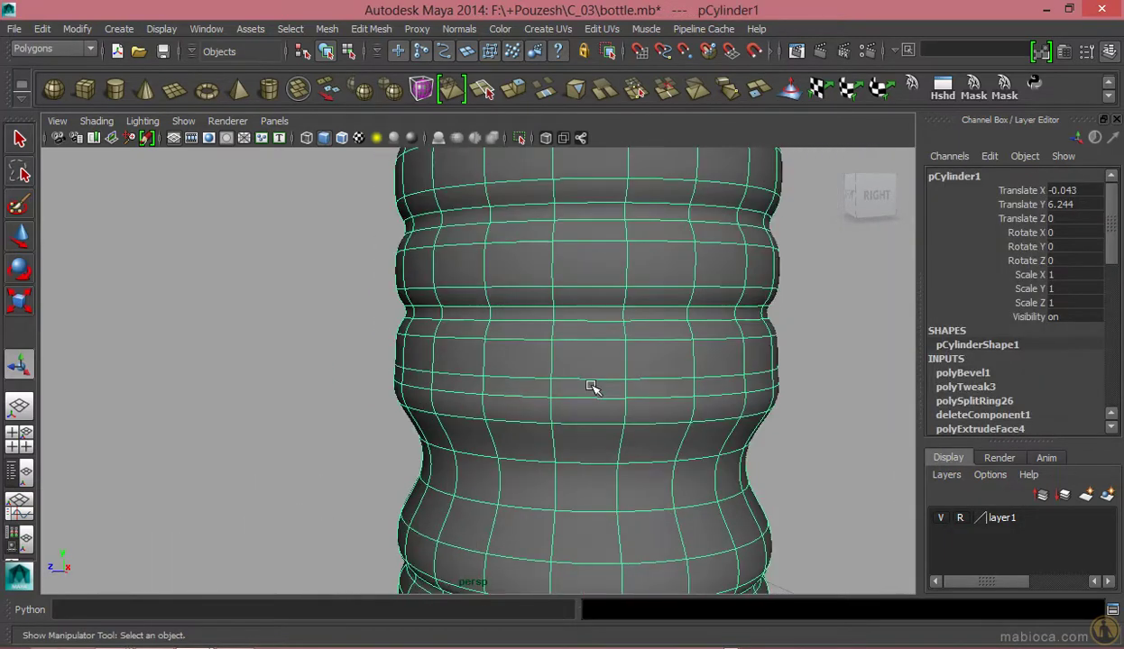
alt+middle_drag(586, 386, 431, 328)
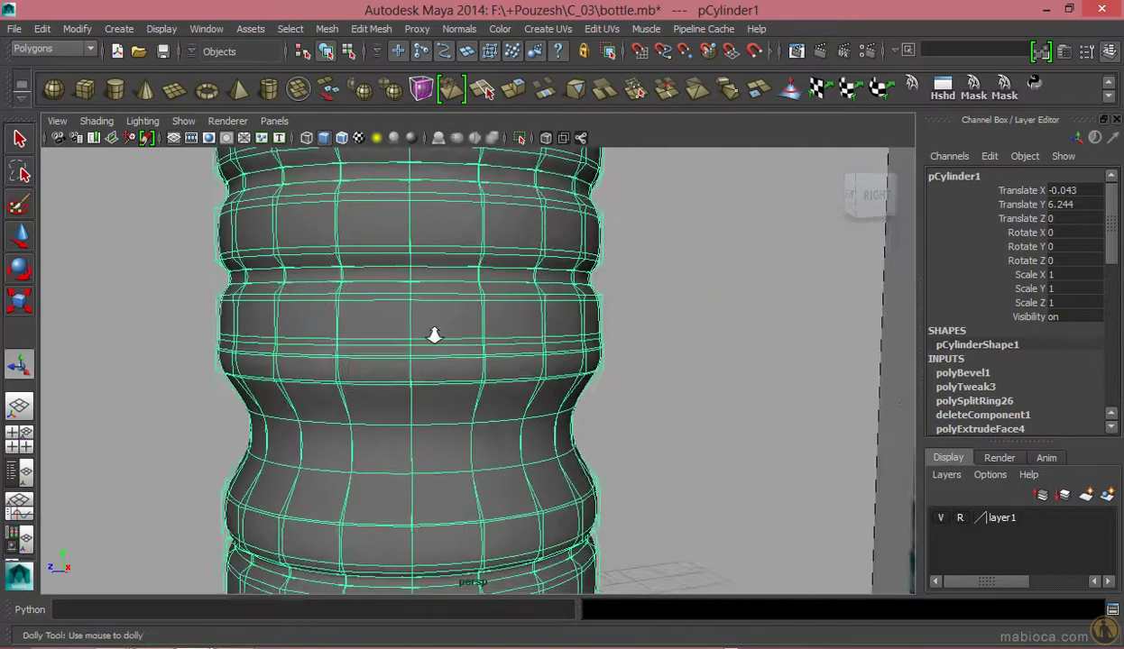
mouse_move(431, 328)
alt+right_down()
mouse_move(828, 341)
mouse_move(622, 338)
alt+right_up()
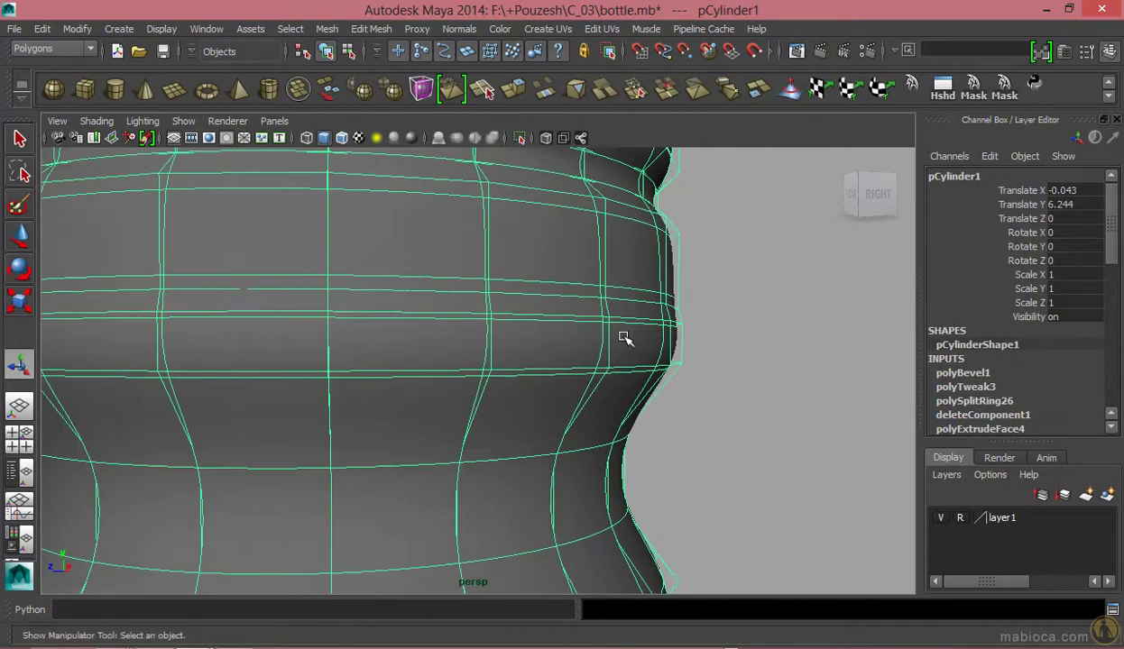
- In the front view, turn smooth preview on with 3 and off again with 1
key(space)
key(space)
key(3)
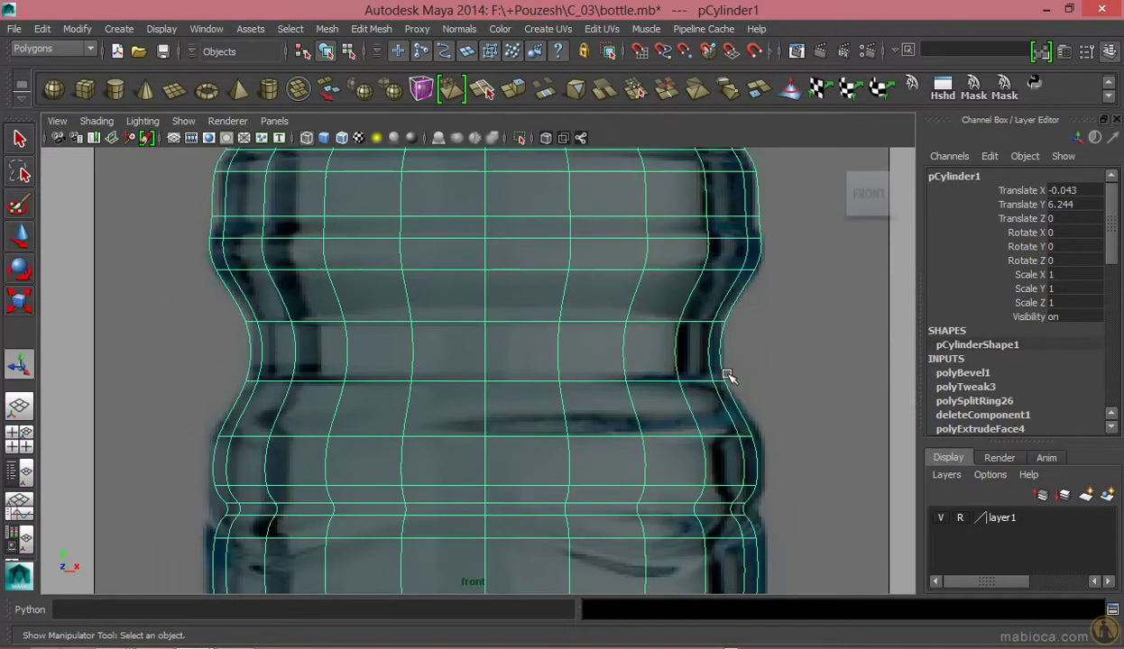
key(1)
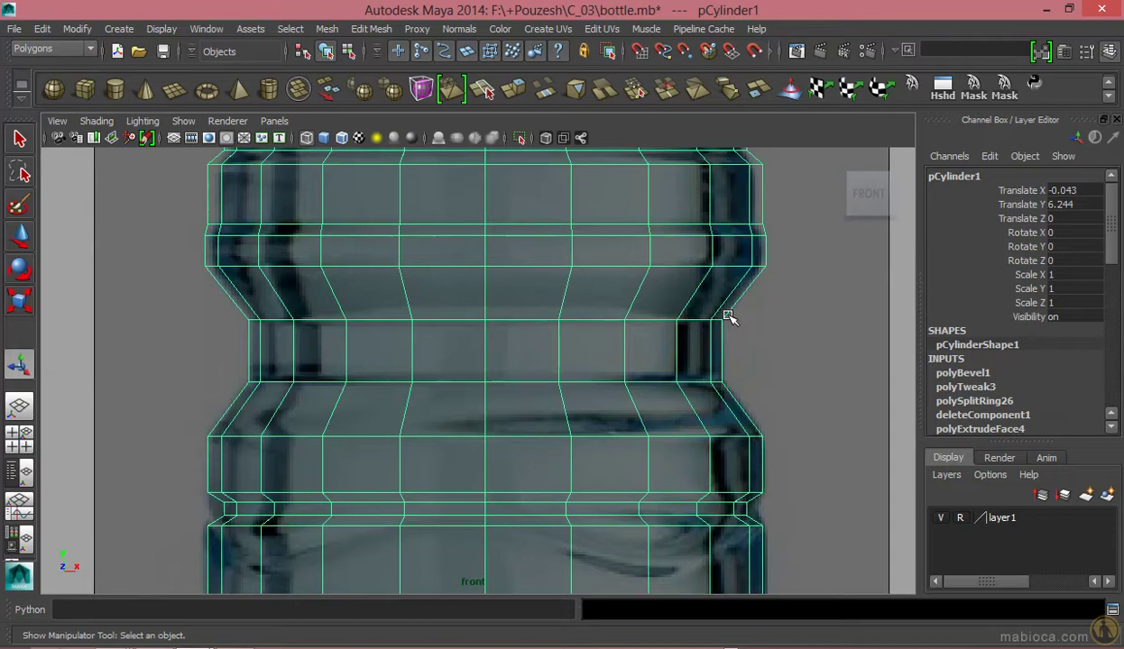
right_drag(678, 260, 683, 219)
- Insert an edge loop across the body and briefly preview the bottle smoothed
click(370, 29)
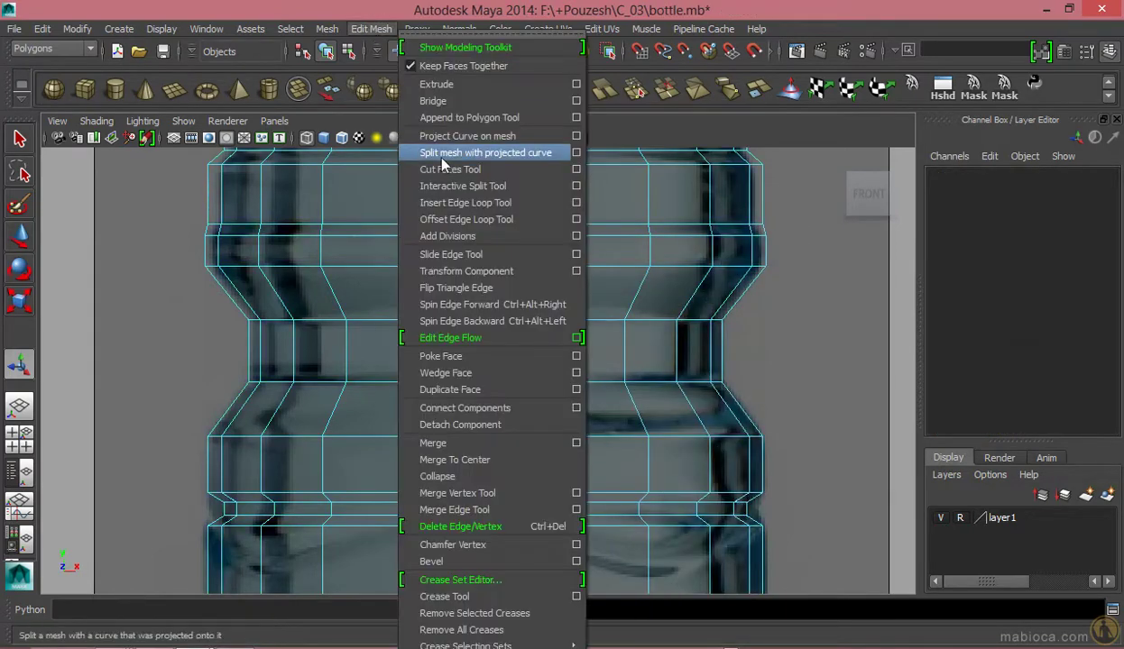
click(478, 203)
drag(725, 331, 730, 376)
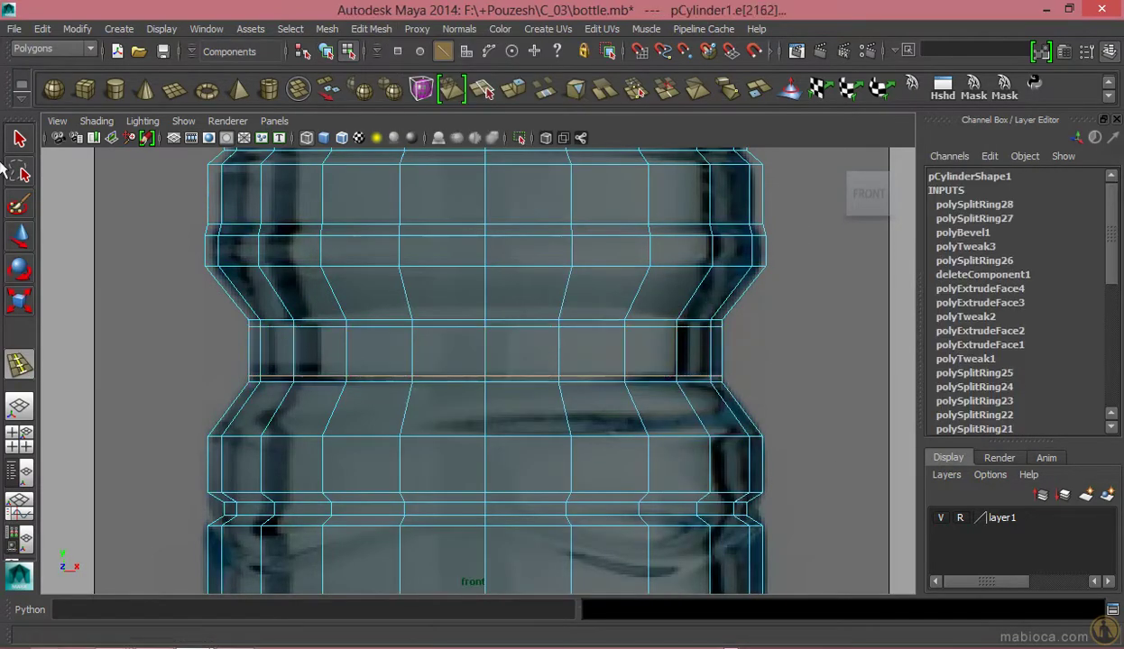
key(w)
key(F8)
click(735, 329)
key(3)
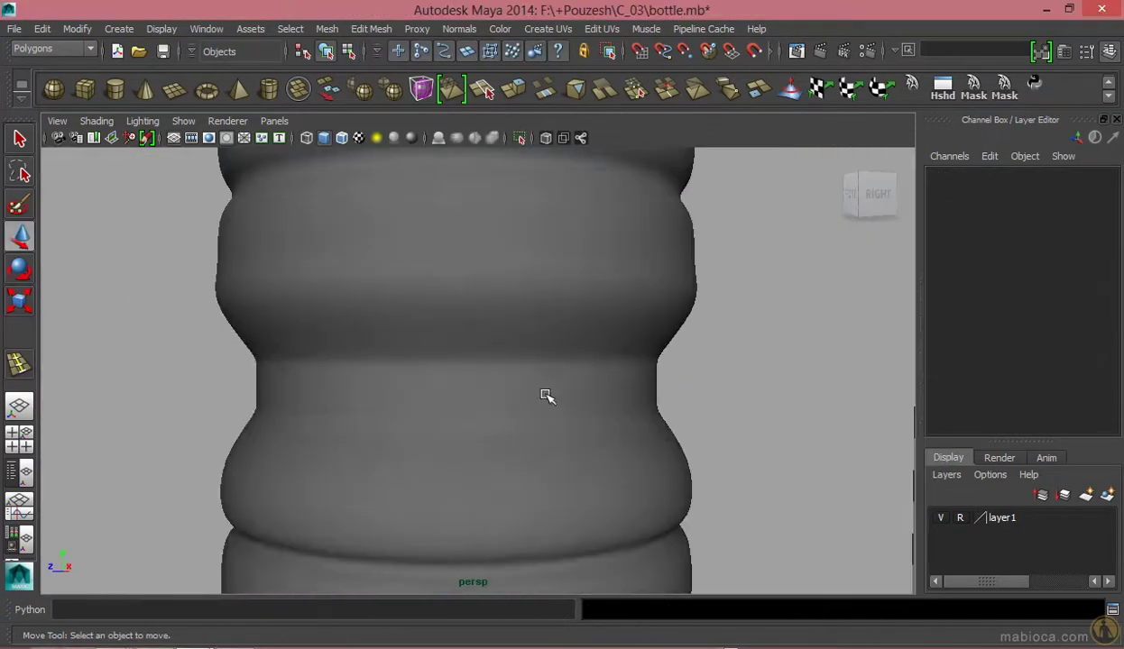
key(1)
click(556, 456)
- Bevel a rib edge loop with offset 0.2 and 2 segments
key(F10)
double_click(564, 447)
key(space)
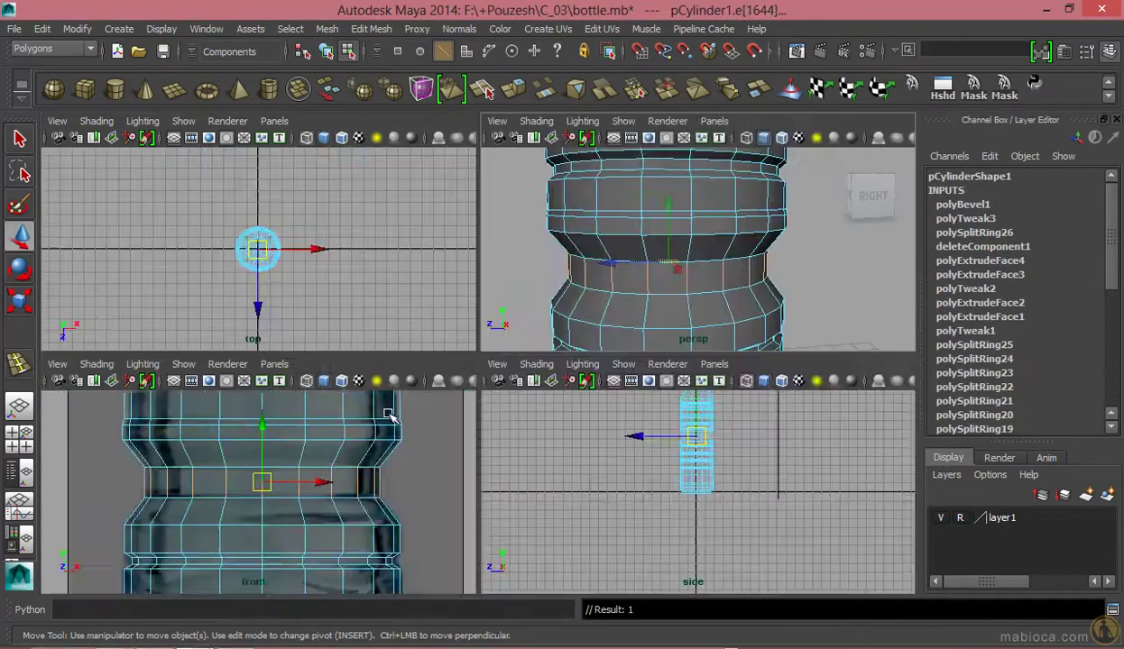
key(space)
click(371, 29)
click(451, 570)
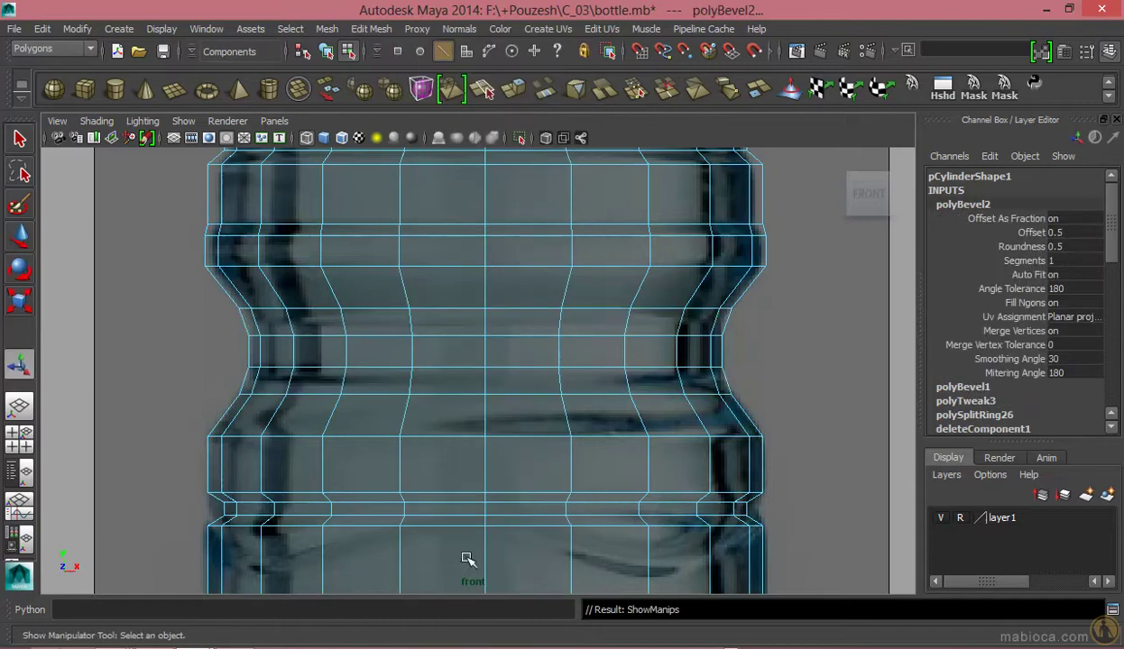
click(1062, 233)
text(2)
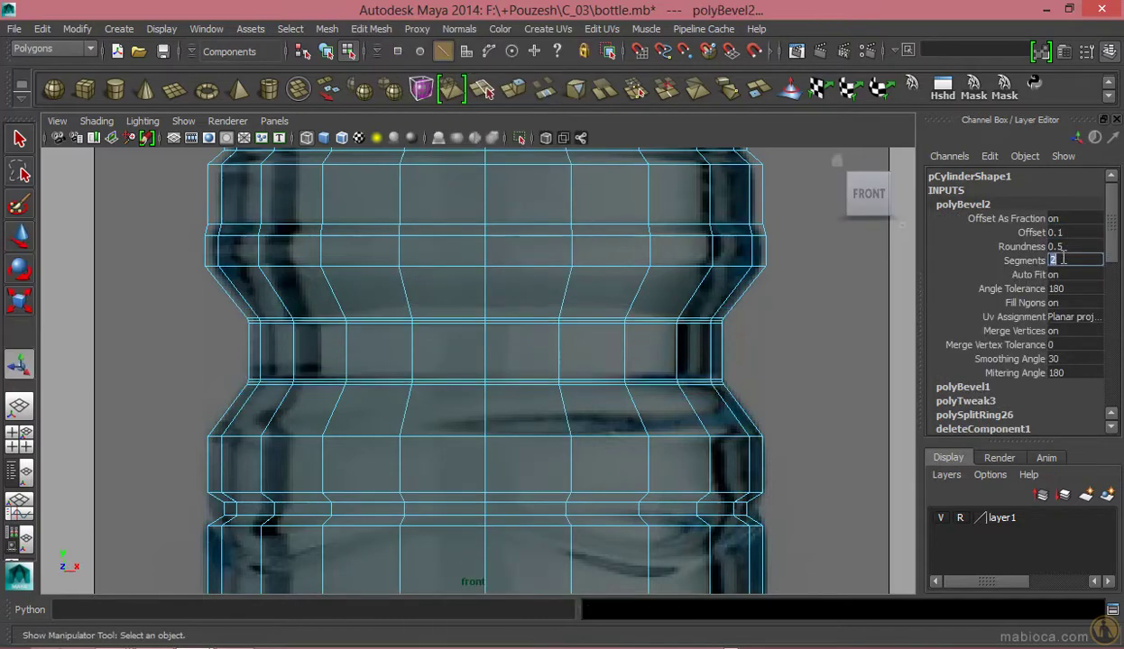
text(0.2)
key(Return)
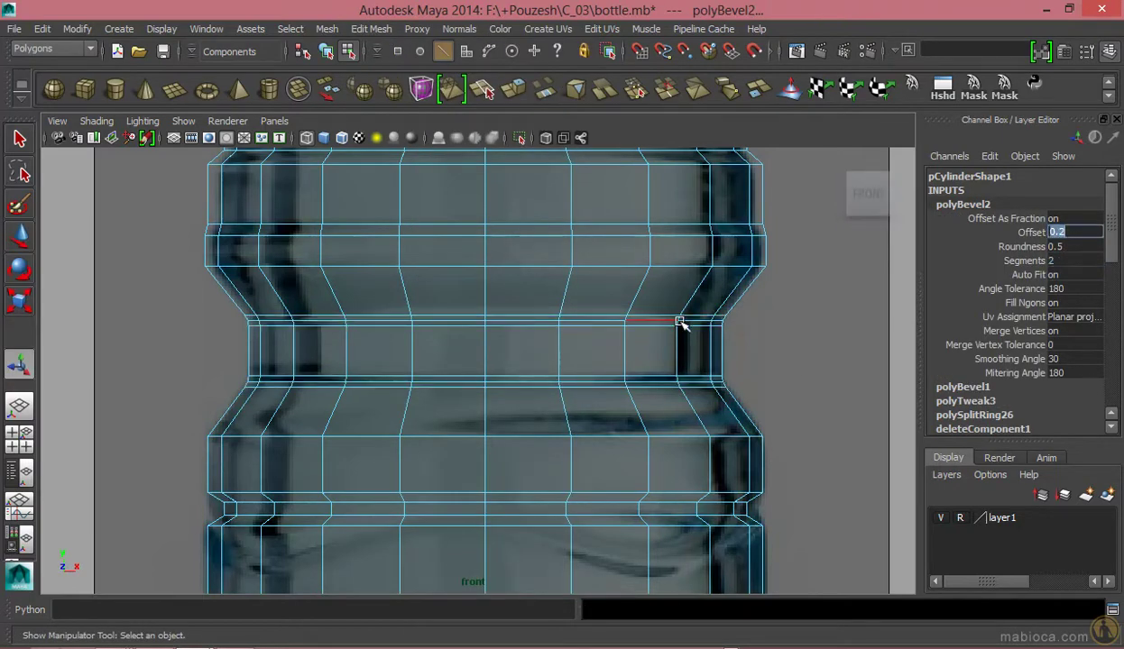
- Select further rib edge loops on the upper body
scroll(681, 323, up, 5)
scroll(401, 314, down, 5)
scroll(614, 359, up, 3)
double_click(615, 349)
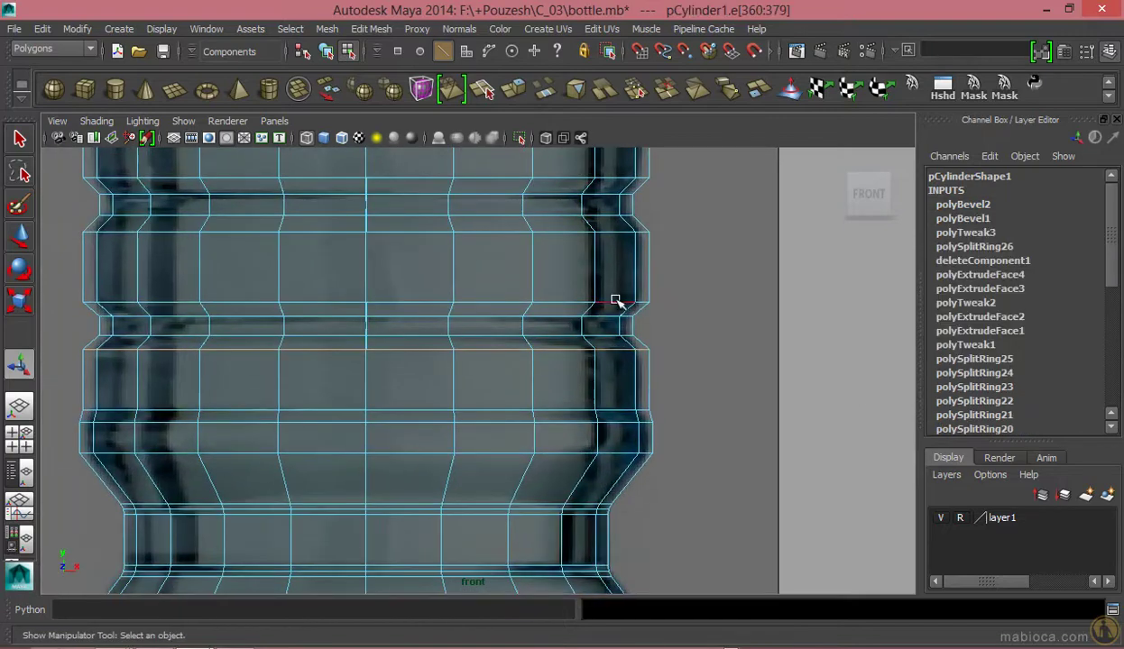
mouse_move(614, 300)
alt+middle_down()
mouse_move(614, 271)
mouse_move(624, 401)
alt+middle_up()
mouse_move(652, 276)
alt+middle_down()
mouse_move(642, 335)
mouse_move(591, 328)
mouse_move(544, 274)
mouse_move(595, 388)
mouse_move(697, 368)
mouse_move(682, 491)
mouse_move(668, 334)
alt+middle_up()
mouse_move(667, 451)
alt+middle_down()
mouse_move(617, 433)
mouse_move(659, 408)
alt+middle_up()
scroll(655, 525, up, 2)
- Bevel the selected rib edge loops with offset 0.3 and 2 segments
click(371, 29)
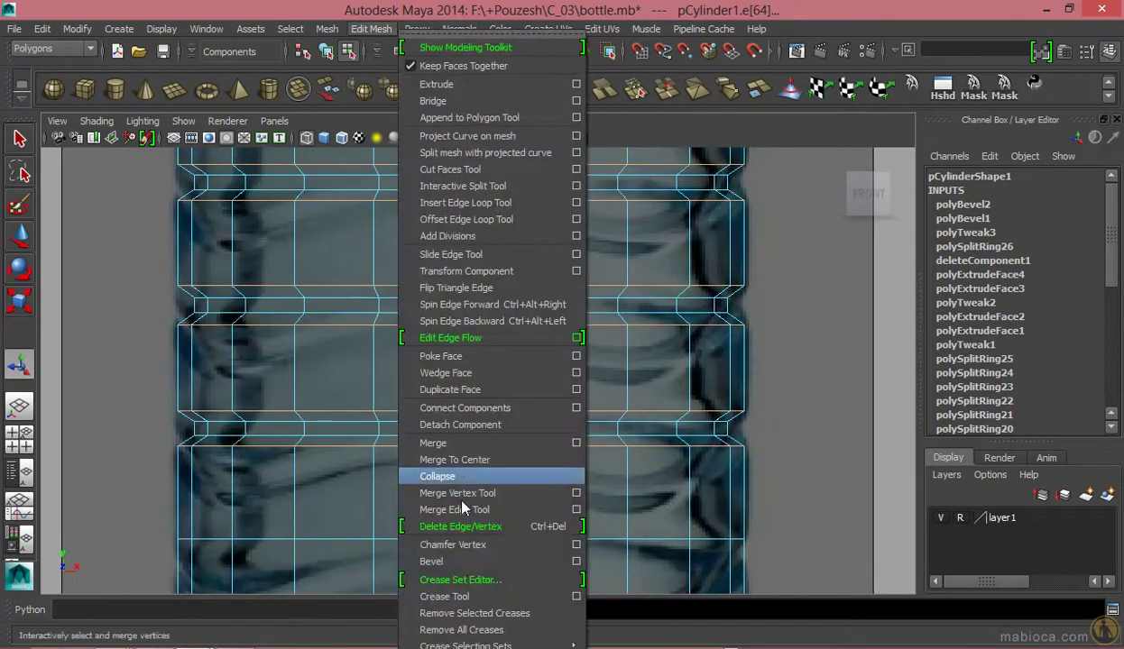
click(442, 548)
key(Return)
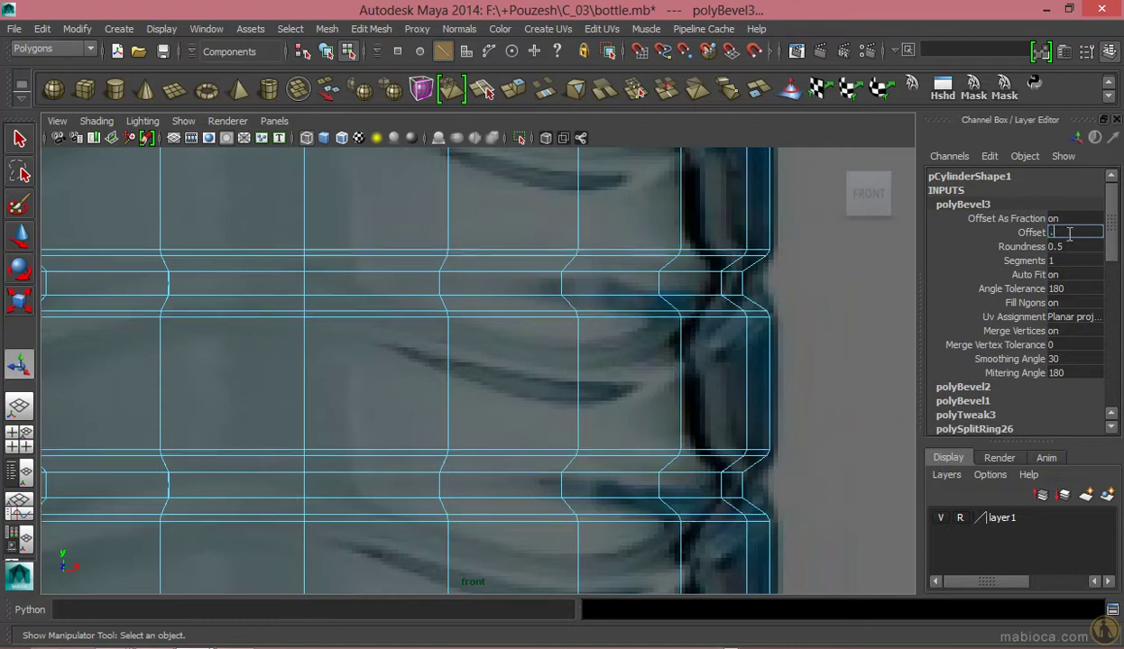
middle_drag(853, 251, 1102, 269)
click(1060, 260)
text(2)
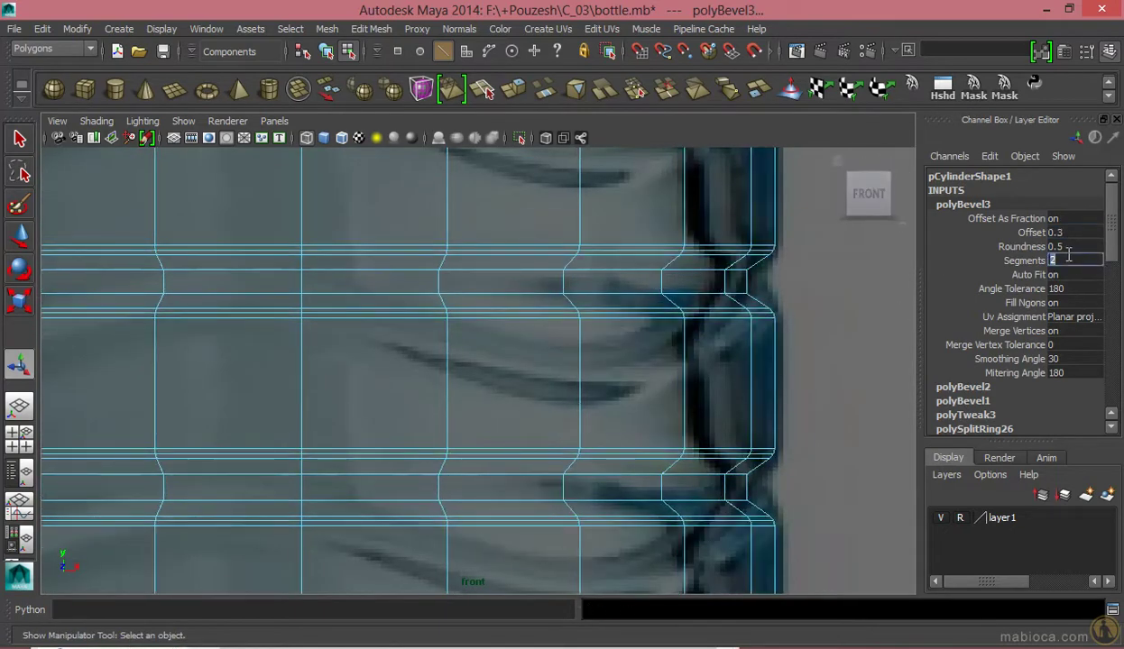
key(Return)
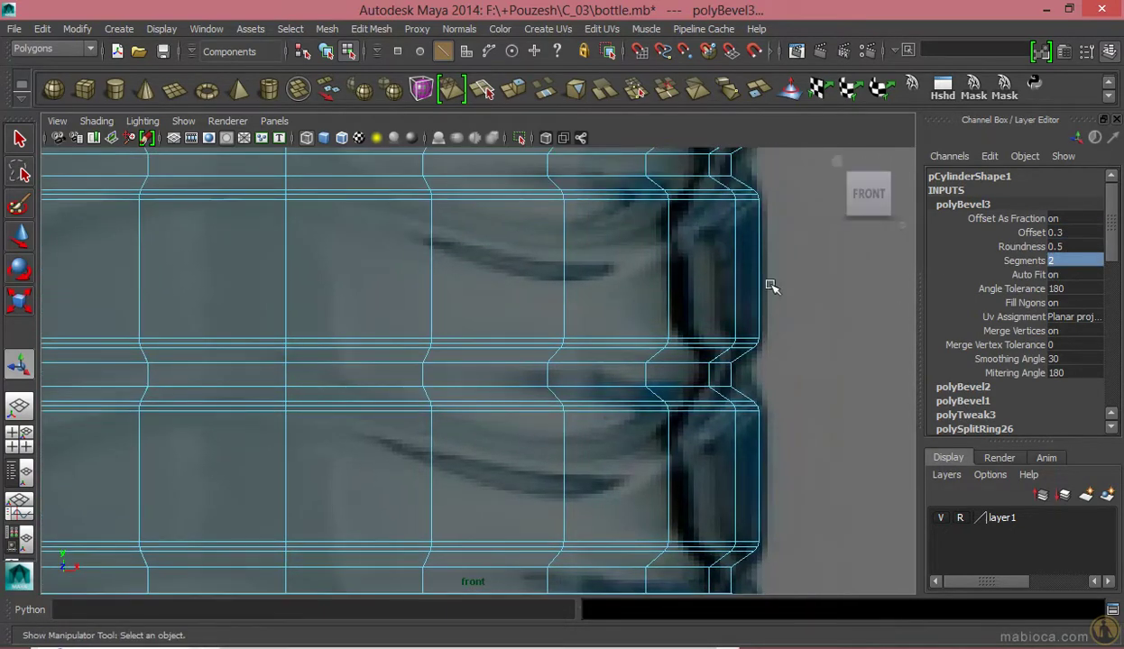
- Repeat the bevel with G on the next rib's edge at offset 0.2
mouse_move(764, 326)
alt+middle_down()
mouse_move(732, 521)
mouse_move(753, 485)
alt+middle_up()
click(753, 420)
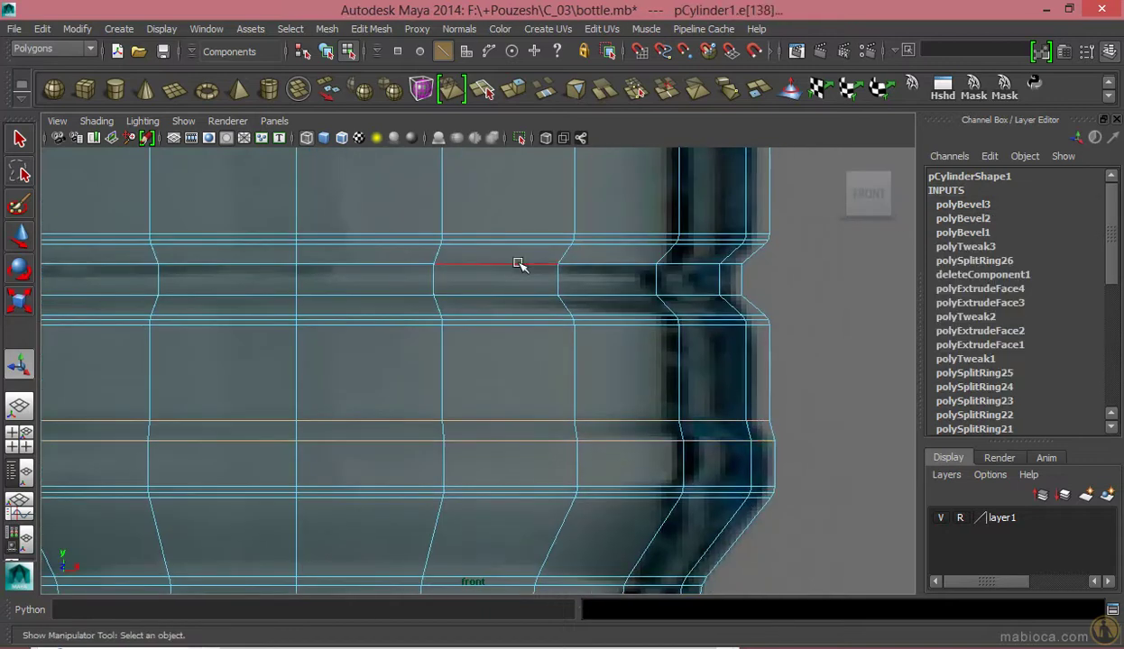
key(g)
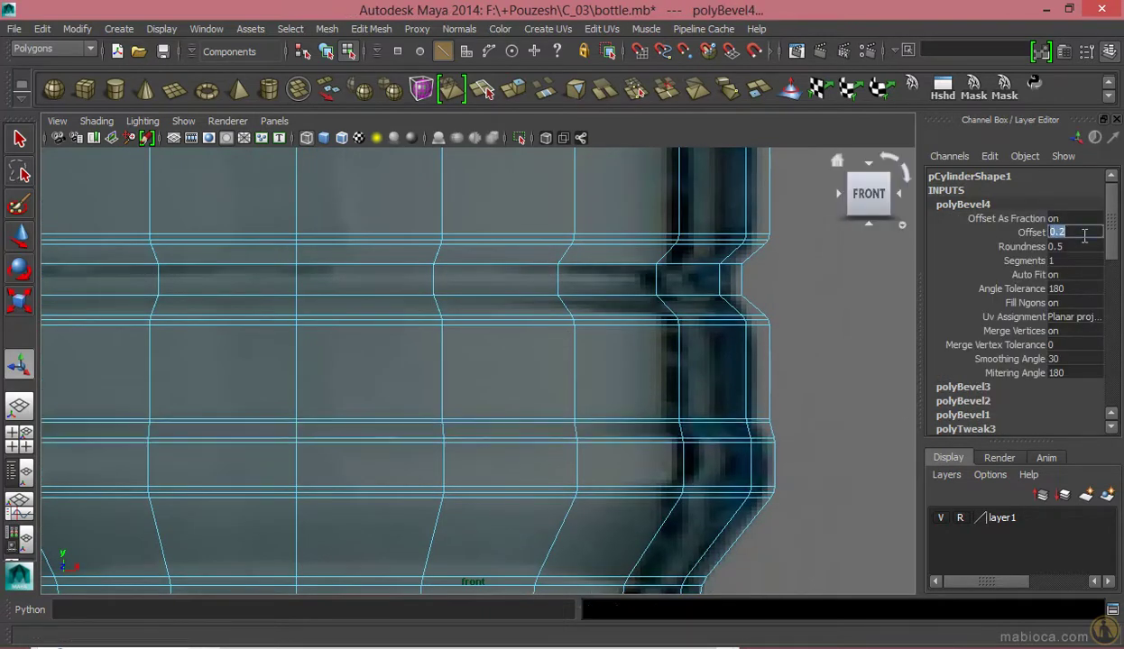
key(Return)
key(F8)
- Select the short leftover edges where the bottle's neck meets the shoulder
key(space)
key(space)
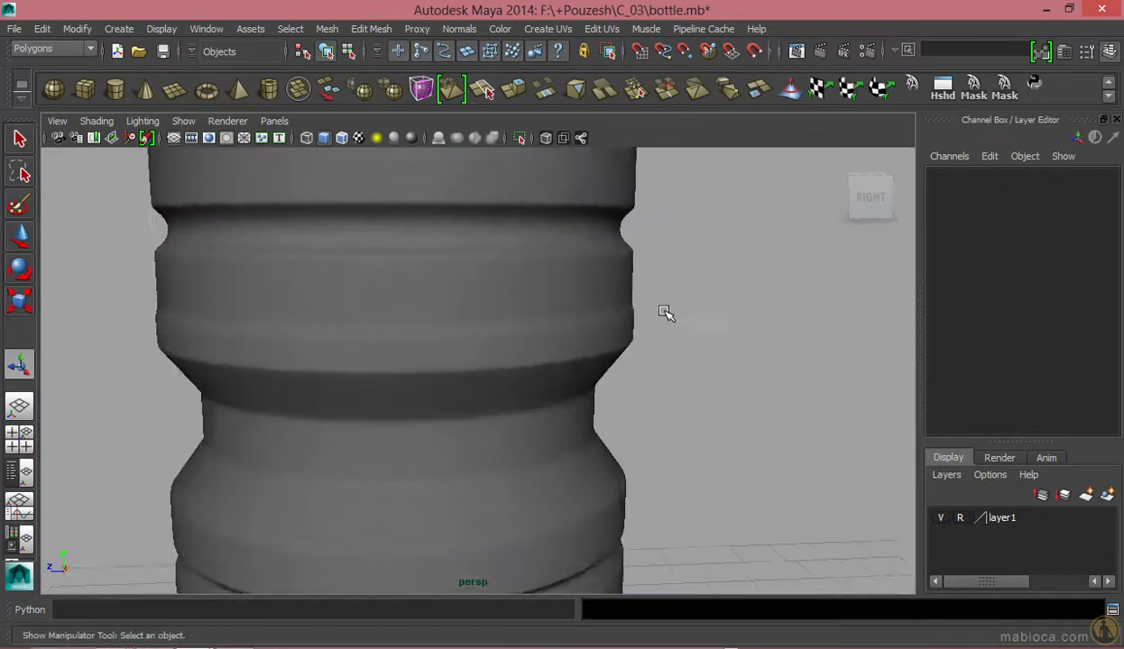
alt+drag(659, 311, 641, 342)
alt+right_drag(642, 343, 566, 165)
alt+middle_drag(566, 165, 574, 484)
click(534, 234)
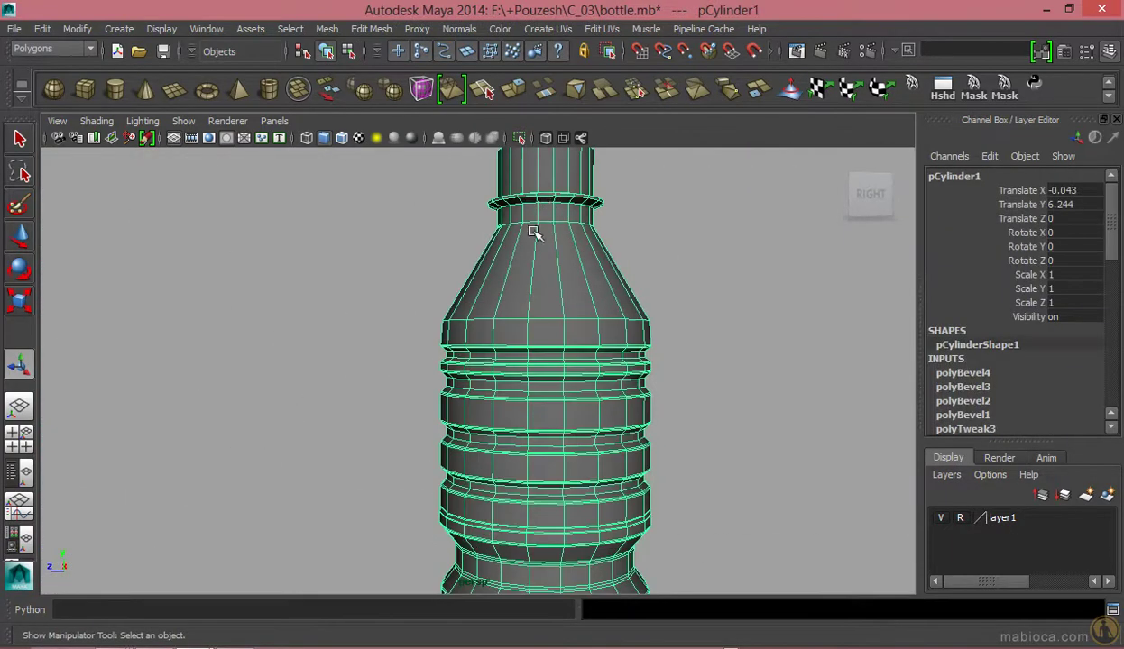
mouse_move(533, 234)
alt+right_down()
mouse_move(703, 367)
mouse_move(728, 288)
mouse_move(717, 189)
alt+right_up()
click(739, 293)
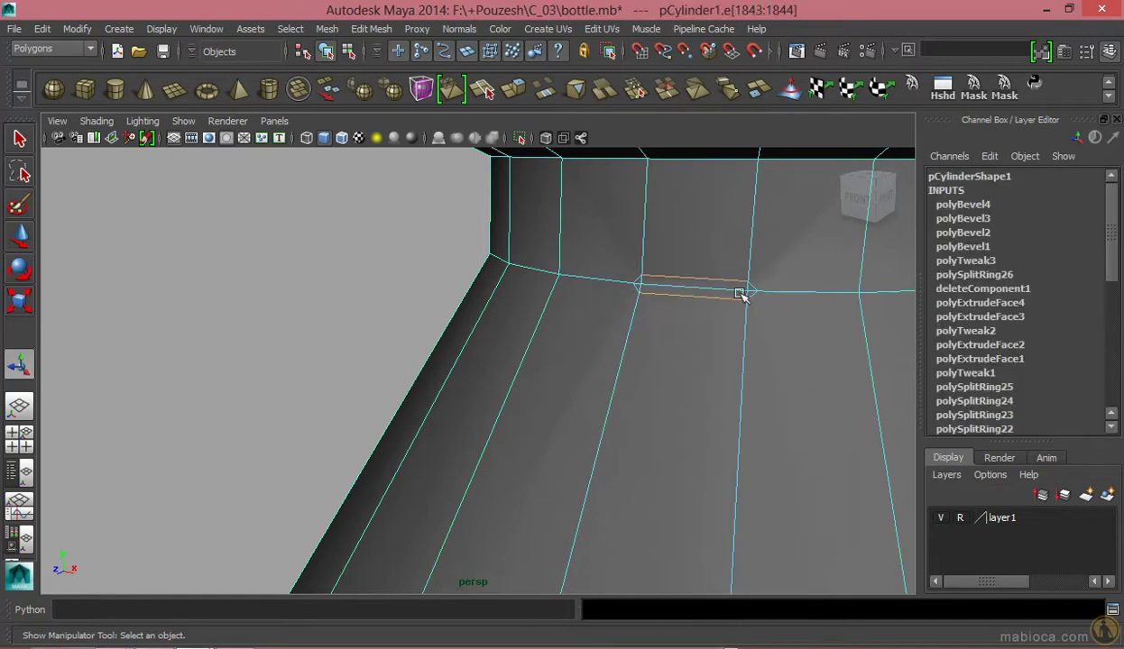
- Frame and orbit around the leftover neck edges to inspect them
alt+drag(637, 277, 632, 325)
key(f)
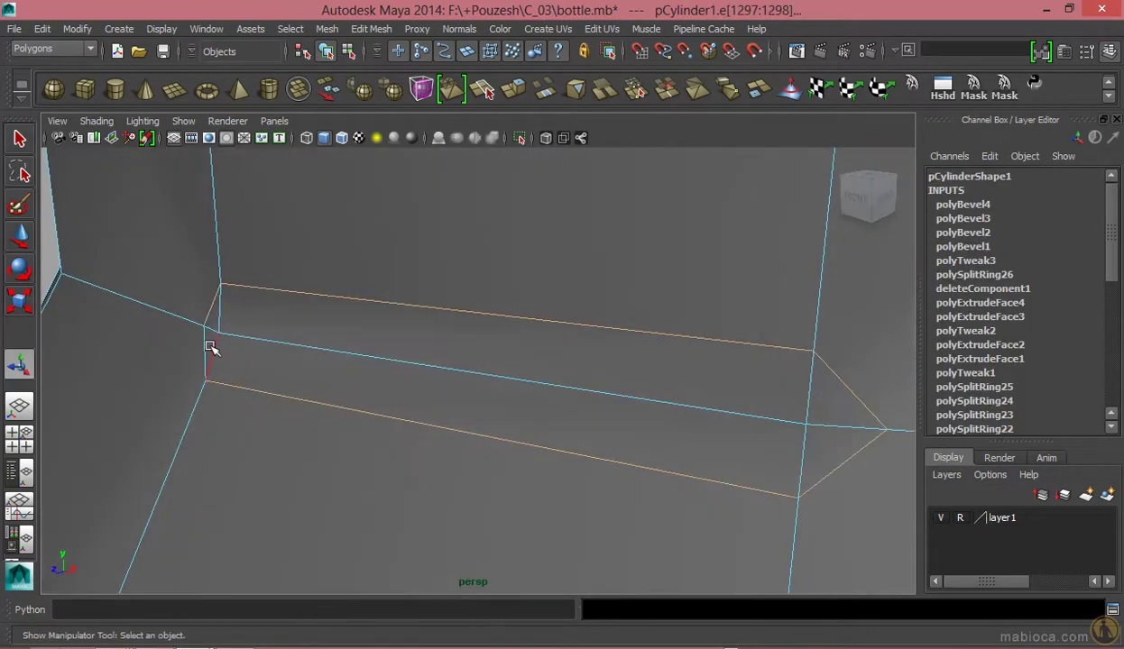
alt+drag(213, 351, 552, 335)
mouse_move(553, 336)
alt+right_down()
mouse_move(498, 326)
mouse_move(339, 351)
alt+right_up()
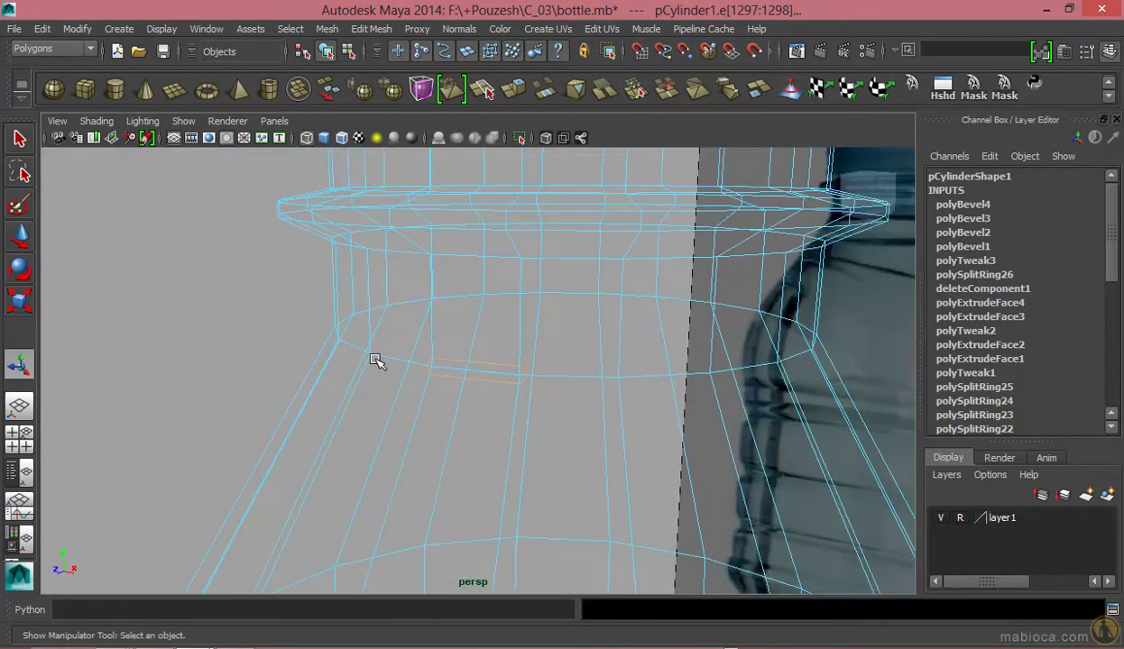
key(w)
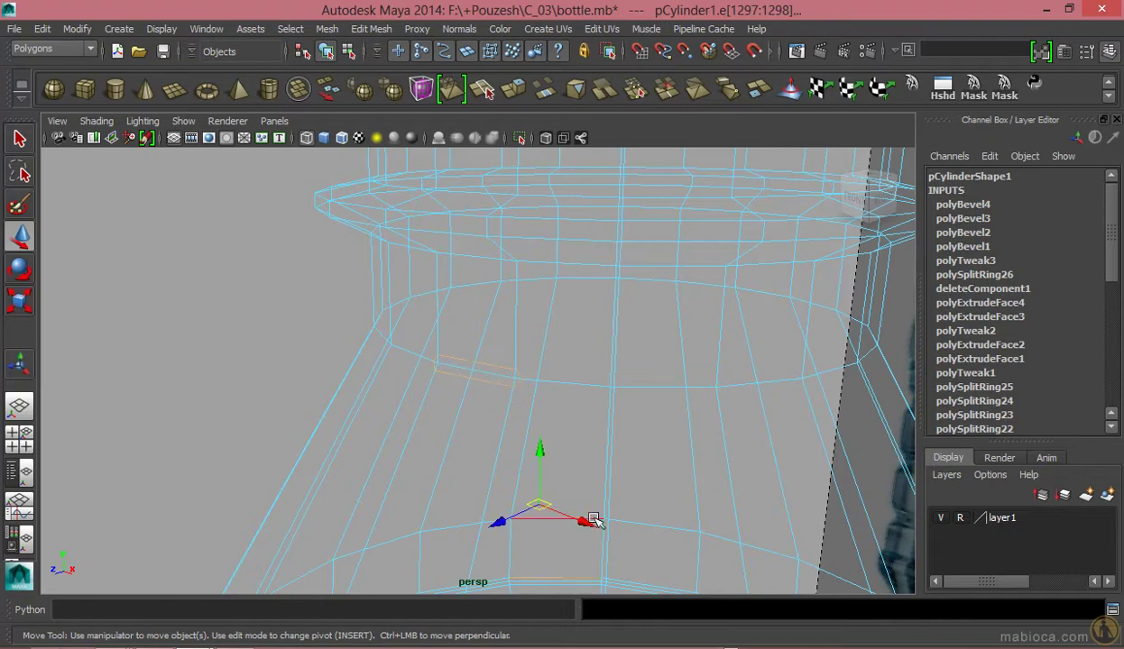
key(f)
- Inspect the vertices at the edge junction, then reselect the leftover edge pair for deletion
click(807, 421)
right_drag(609, 257, 536, 261)
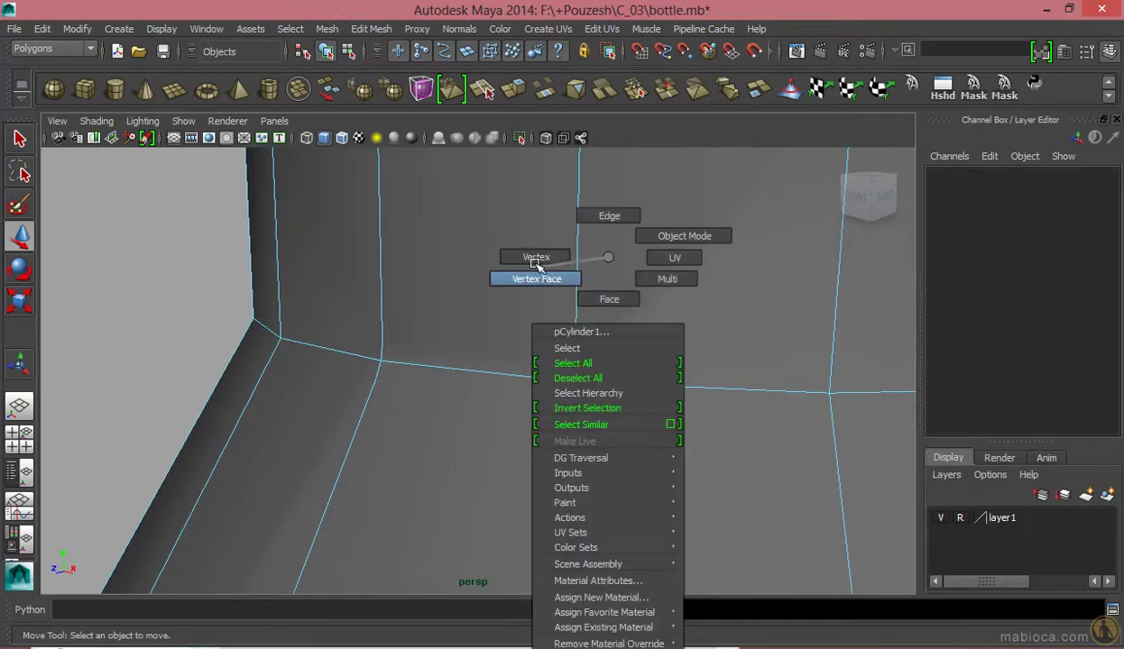
click(665, 421)
key(ctrl+z)
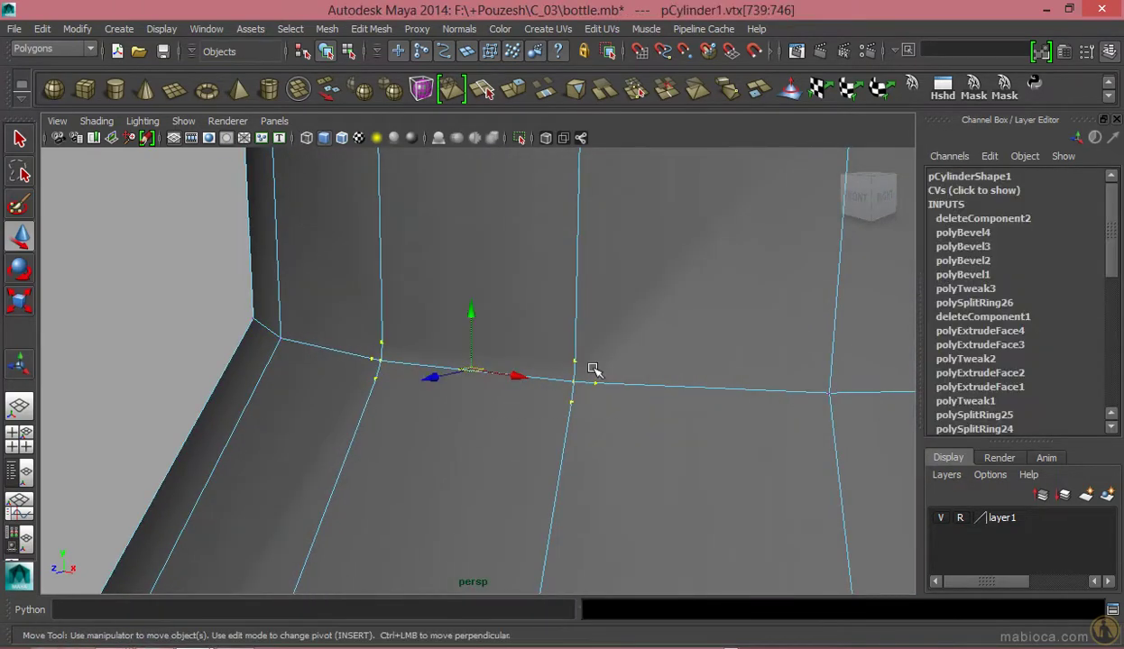
scroll(593, 370, down, 5)
alt+middle_drag(611, 366, 388, 363)
scroll(389, 363, up, 5)
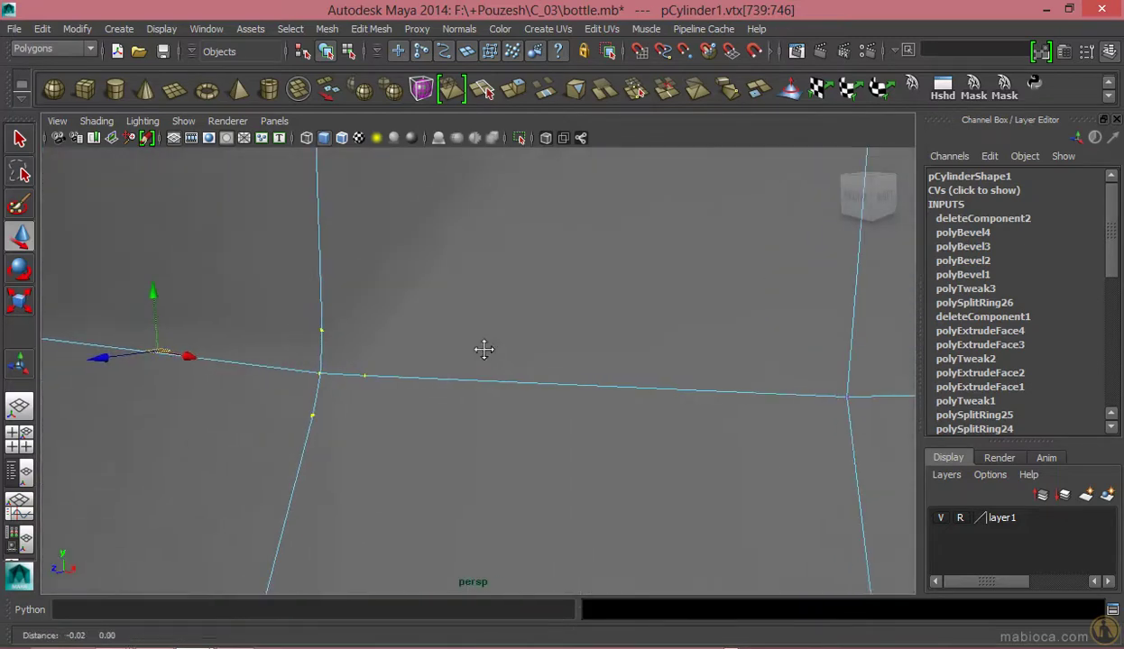
alt+middle_drag(482, 348, 417, 369)
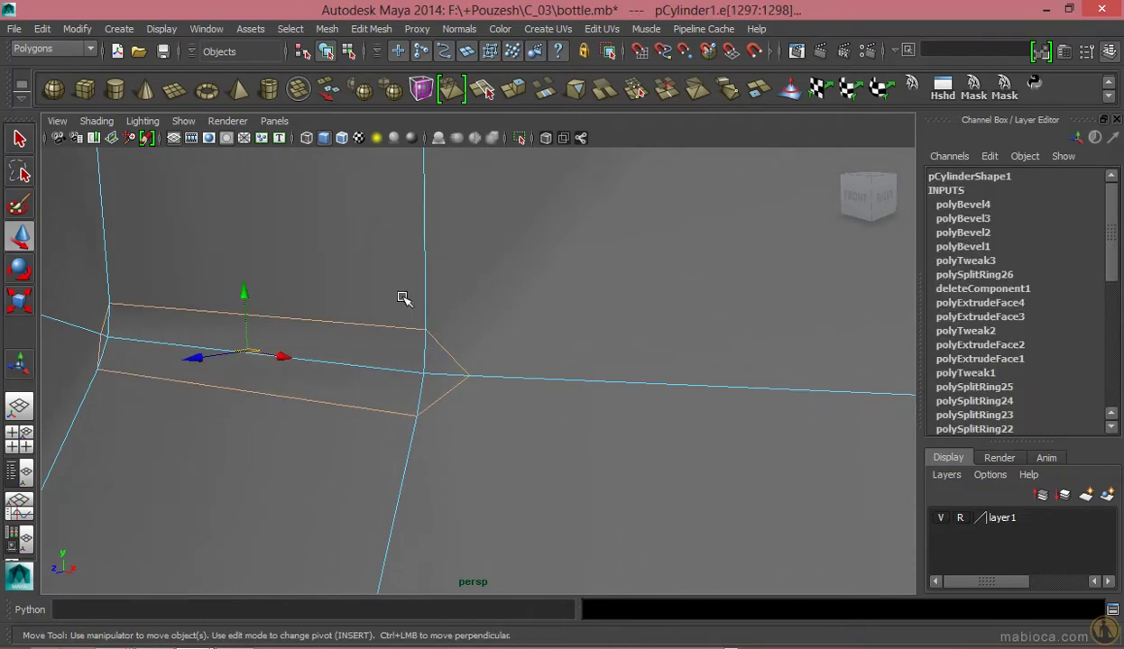
alt+drag(401, 295, 408, 328)
click(371, 29)
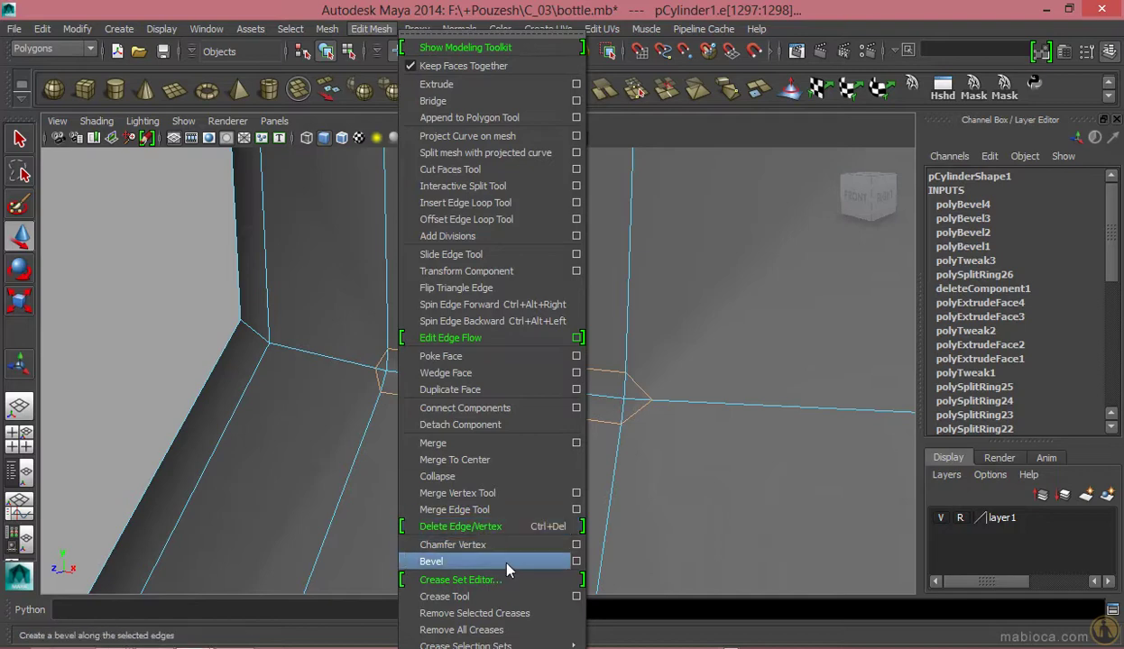
- Delete the leftover neck edges and bevel the first neck-collar edge loop
click(469, 525)
right_drag(642, 257, 570, 252)
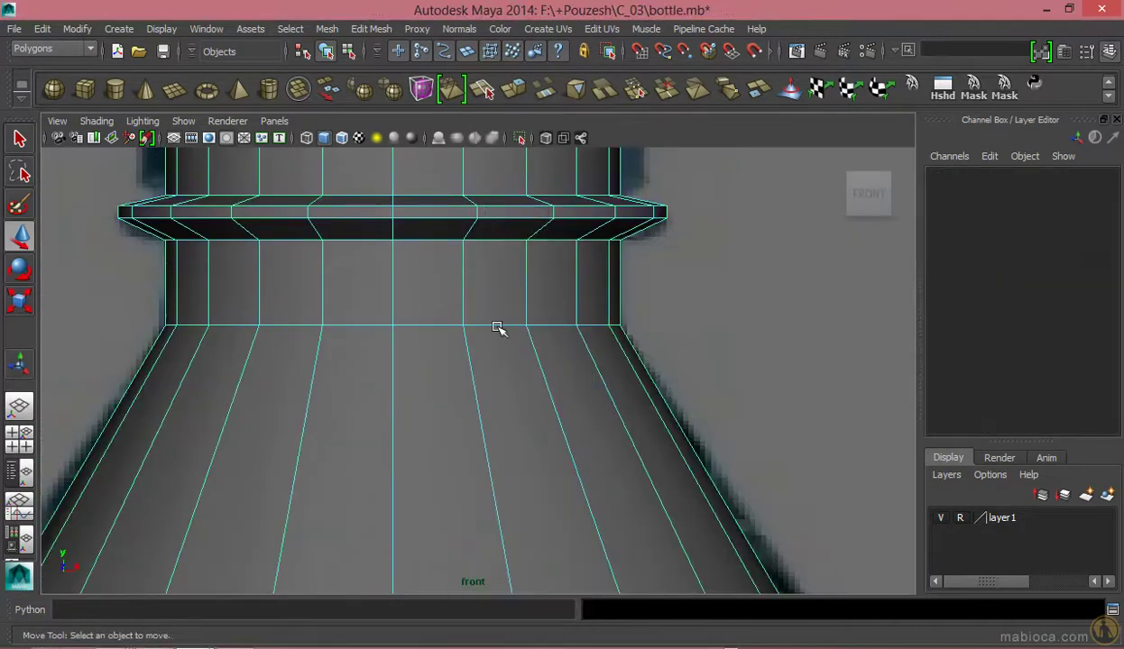
click(371, 29)
click(431, 561)
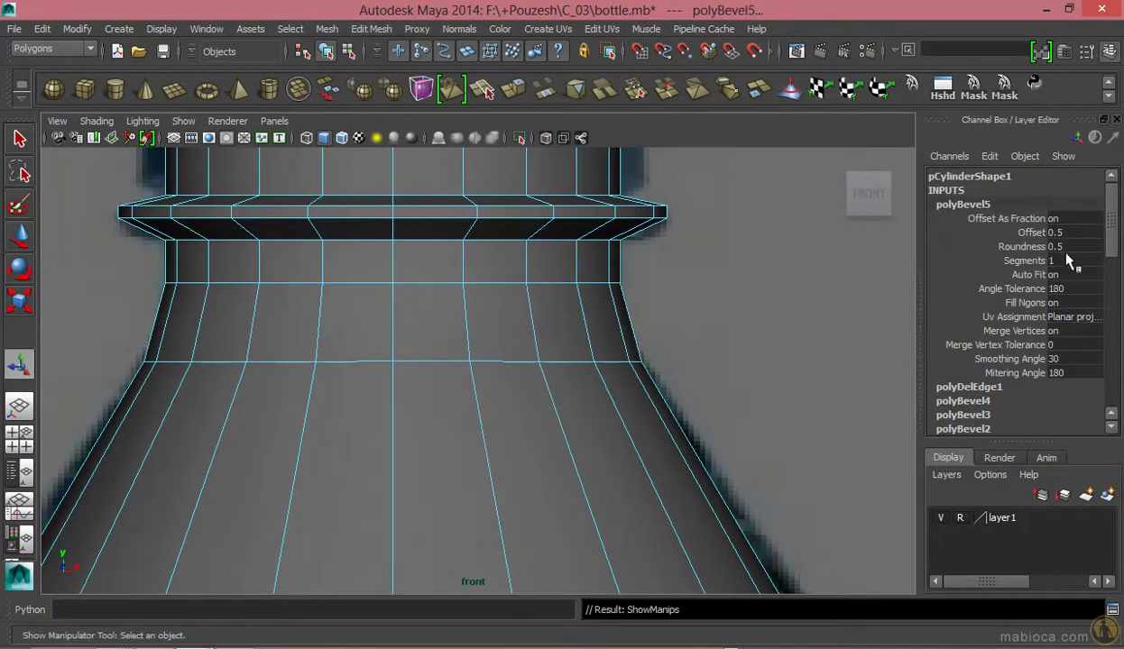
click(1073, 261)
scroll(510, 325, down, 2)
text(0.1)
scroll(556, 431, down, 3)
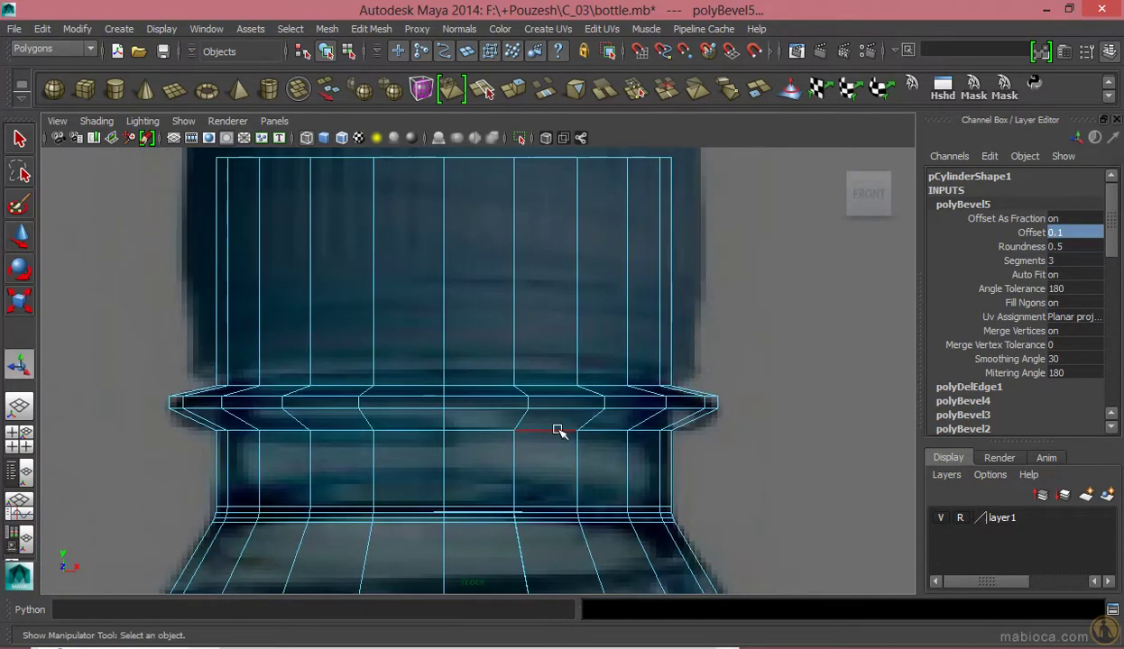
- Bevel the collar's next edge loop at offset 0.1 and its outer rim edge at 0.3
click(557, 386)
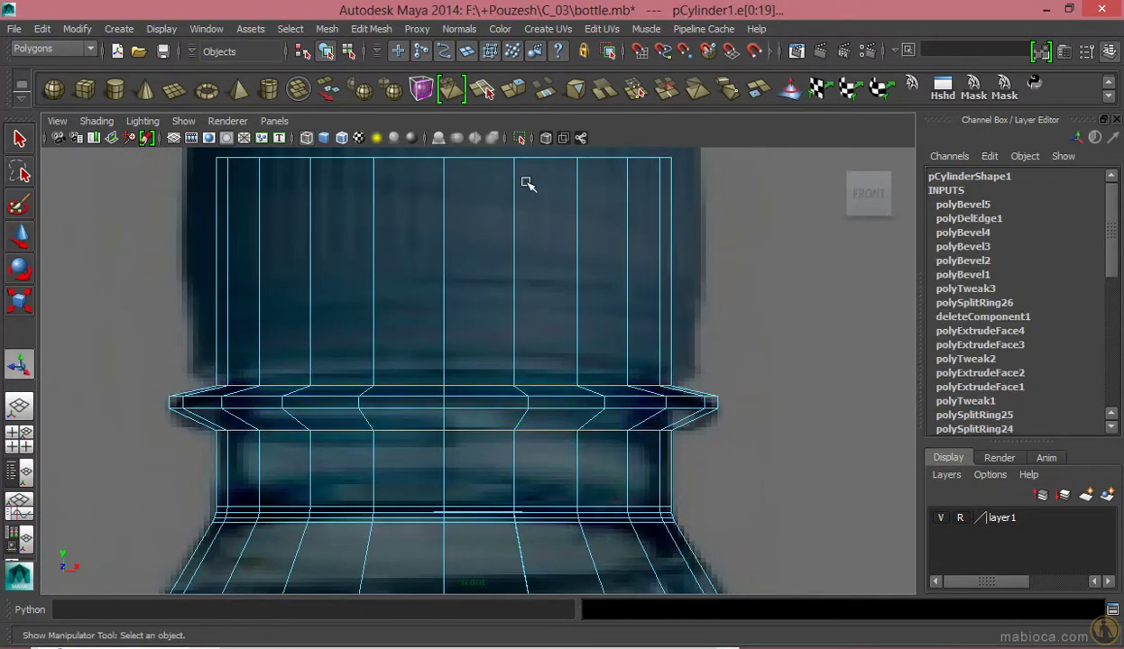
text(g2)
key(Return)
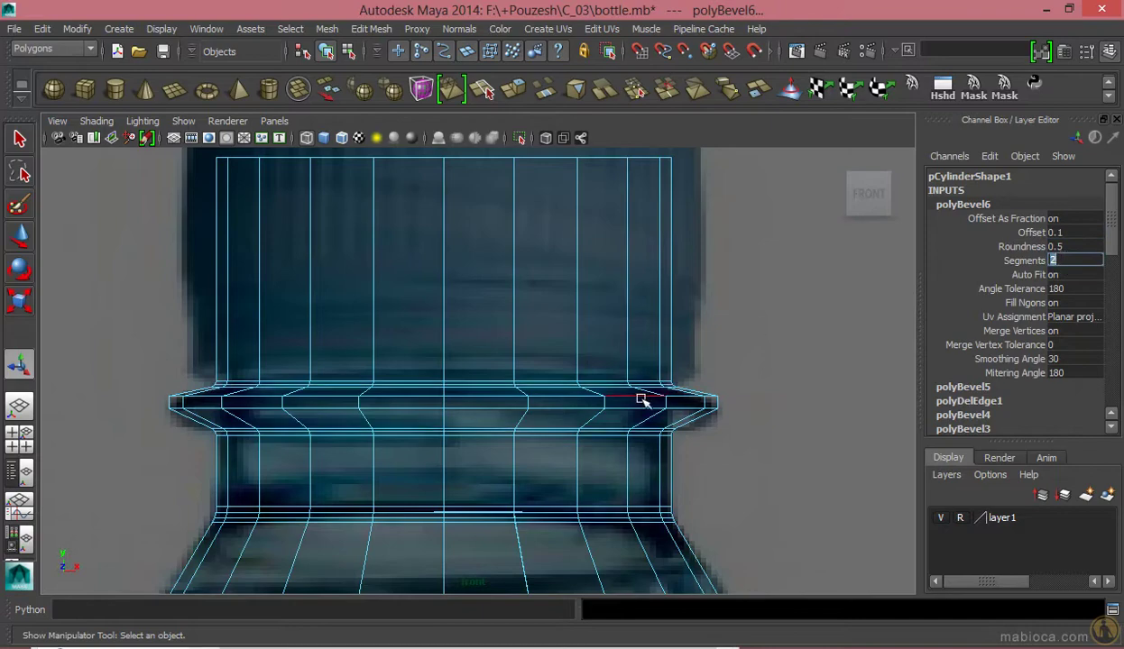
click(629, 410)
key(g)
key(space)
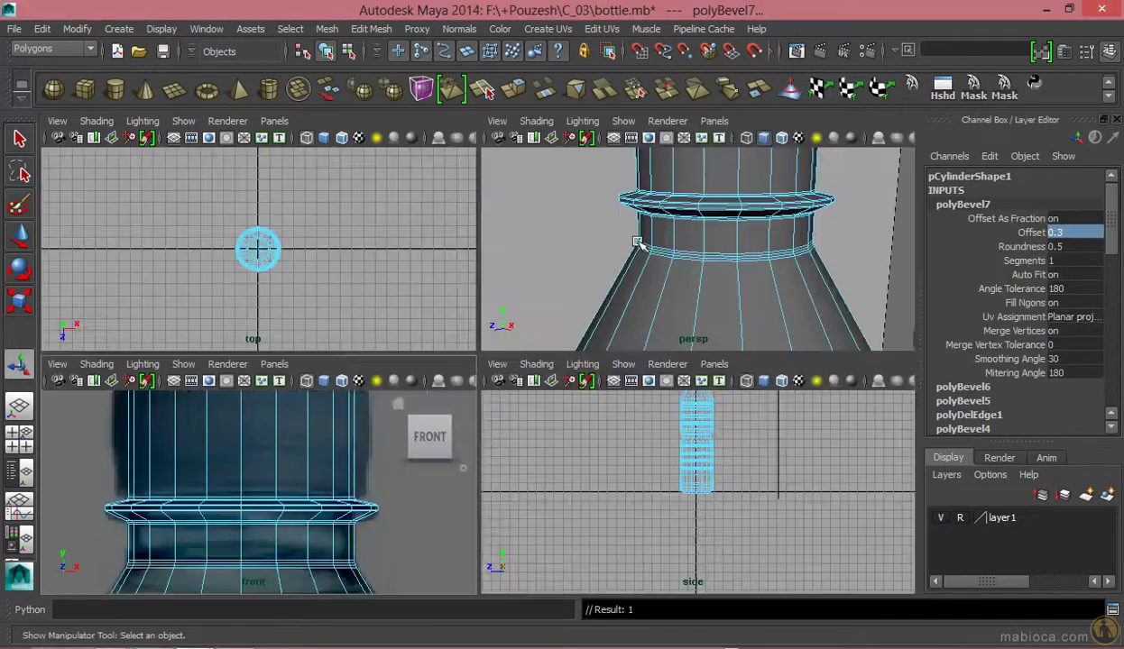
- Return to object mode and reframe the bottle in the front reference view
key(space)
key(F8)
click(649, 334)
scroll(534, 321, down, 3)
click(519, 466)
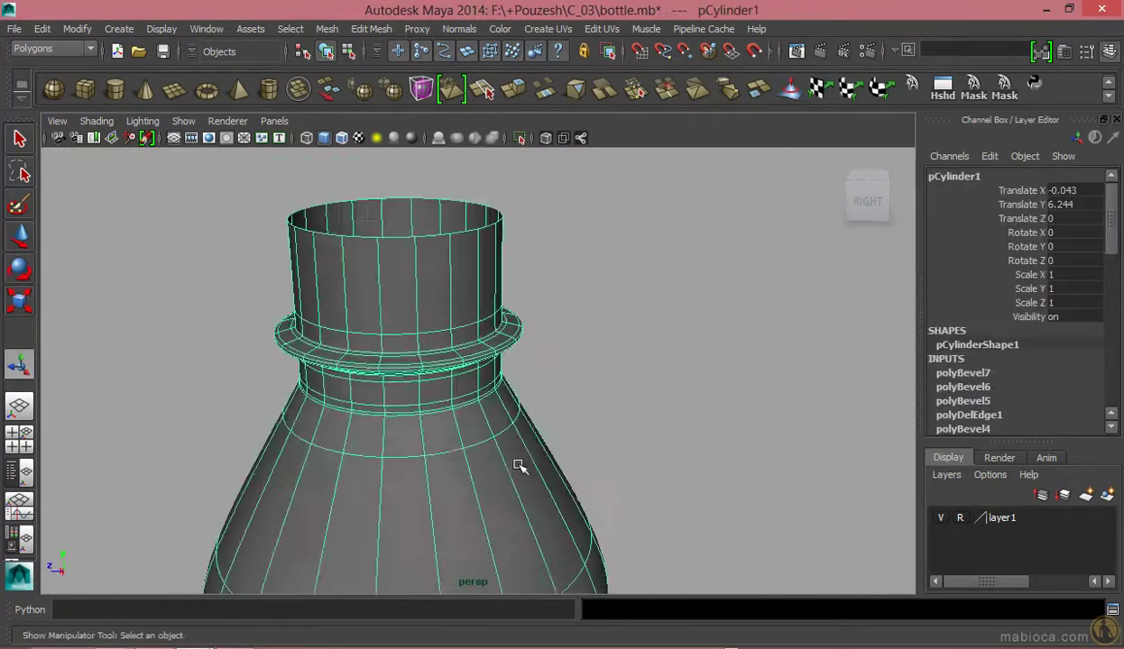
key(space)
key(space)
scroll(433, 419, up, 3)
- Bevel the bottle's shoulder edge loop with offset 0.5
right_drag(441, 260, 444, 216)
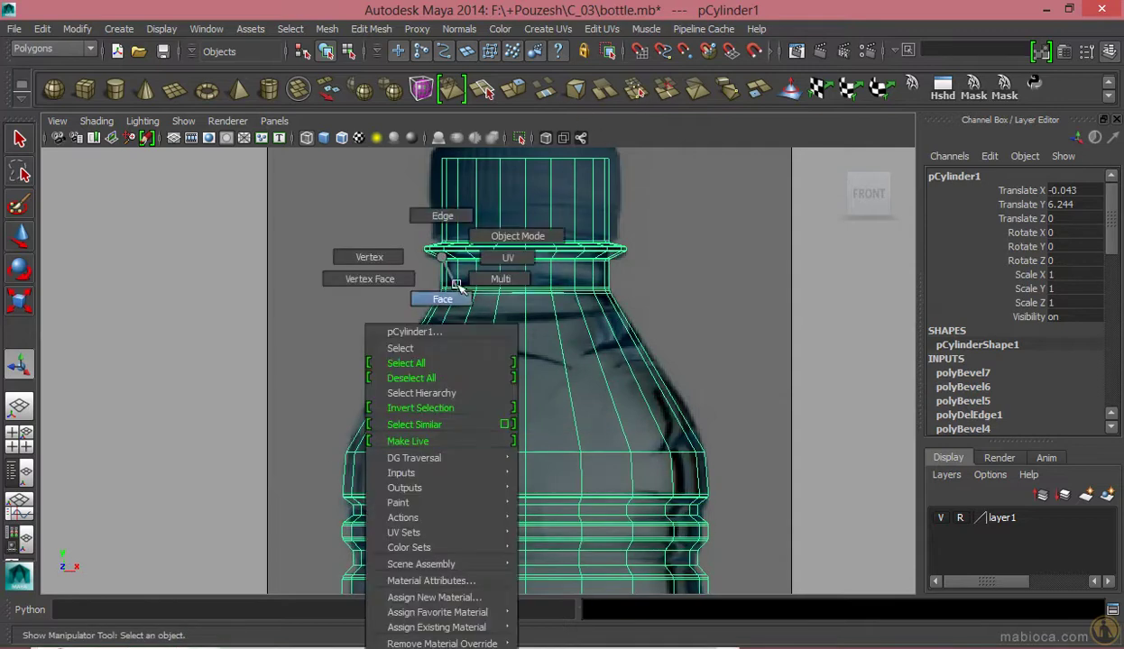
double_click(492, 389)
key(w)
shift+right_drag(510, 421, 610, 440)
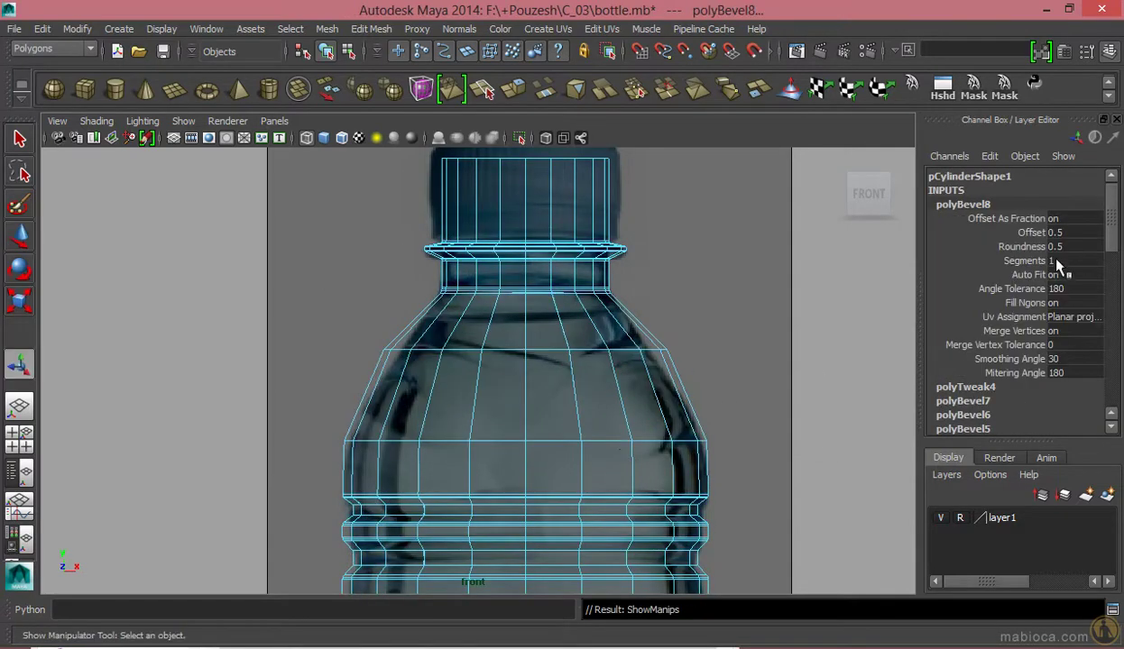
- Scale the edge loop below the shoulder slightly wider
double_click(584, 352)
key(r)
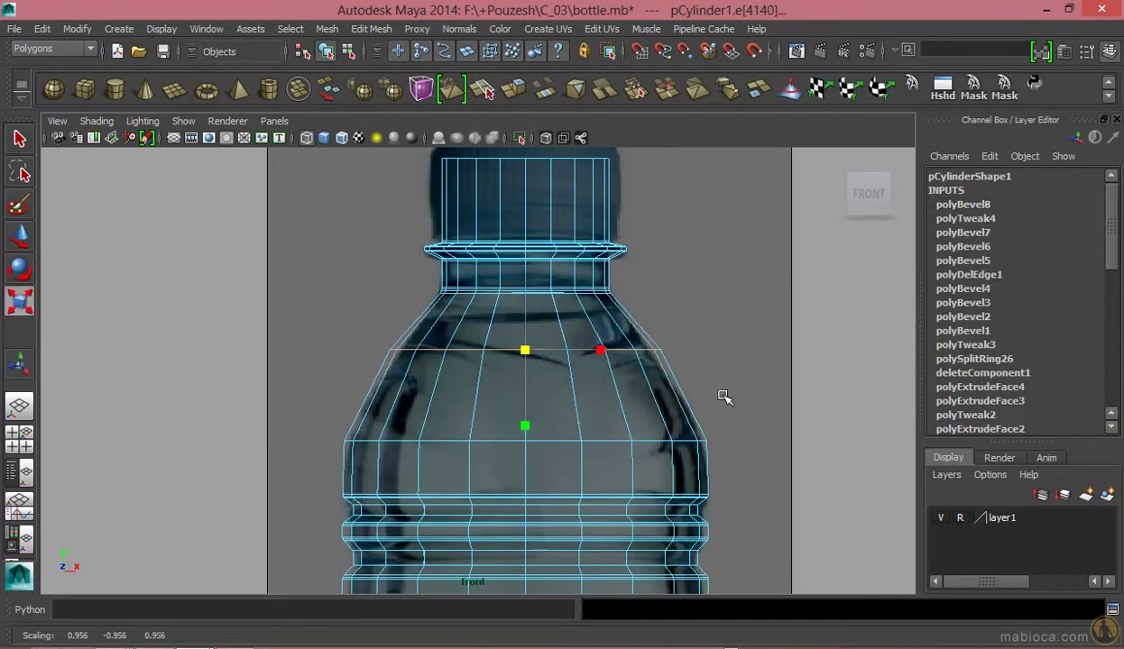
double_click(674, 437)
drag(525, 439, 530, 439)
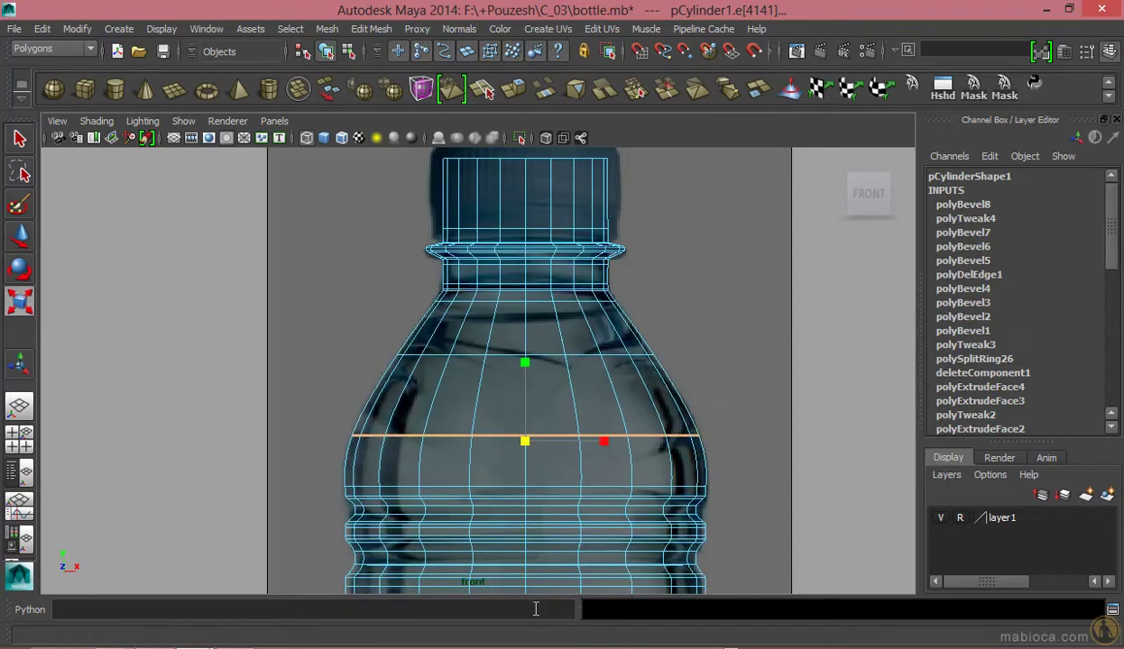
- Clear the edge selection and view the bottle side-on in perspective
key(space)
double_click(439, 374)
scroll(567, 441, down, 5)
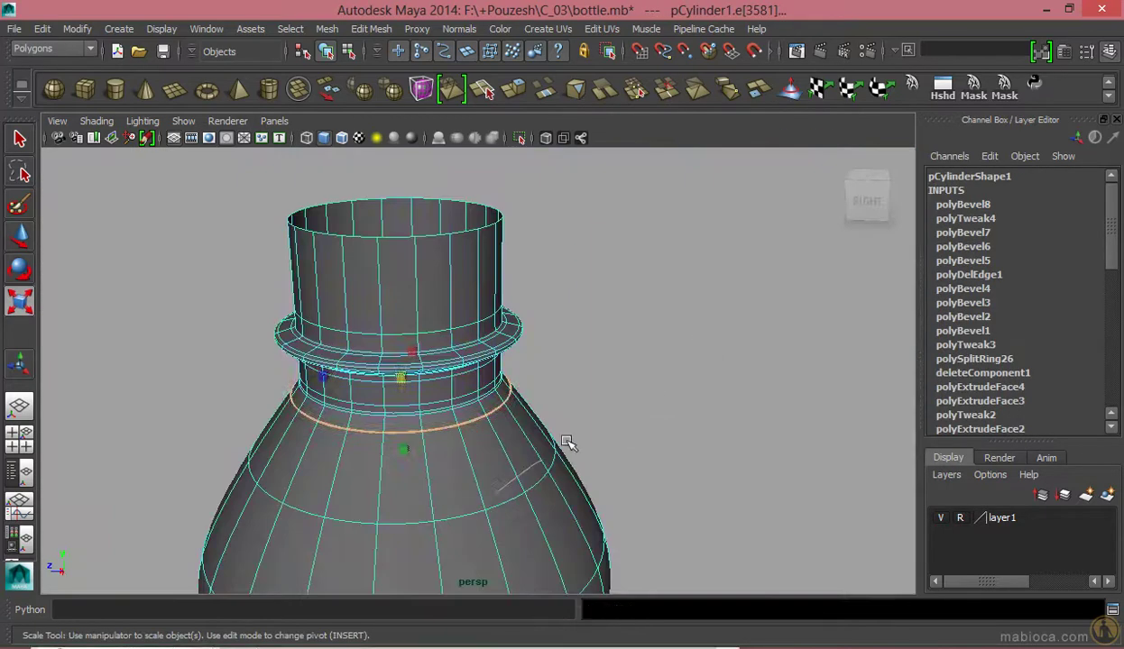
click(566, 442)
alt+drag(566, 442, 591, 376)
scroll(604, 410, up, 2)
- Render a preview of the bottle, close it, and frame pCylinder1's ribbed body in the front view
click(818, 54)
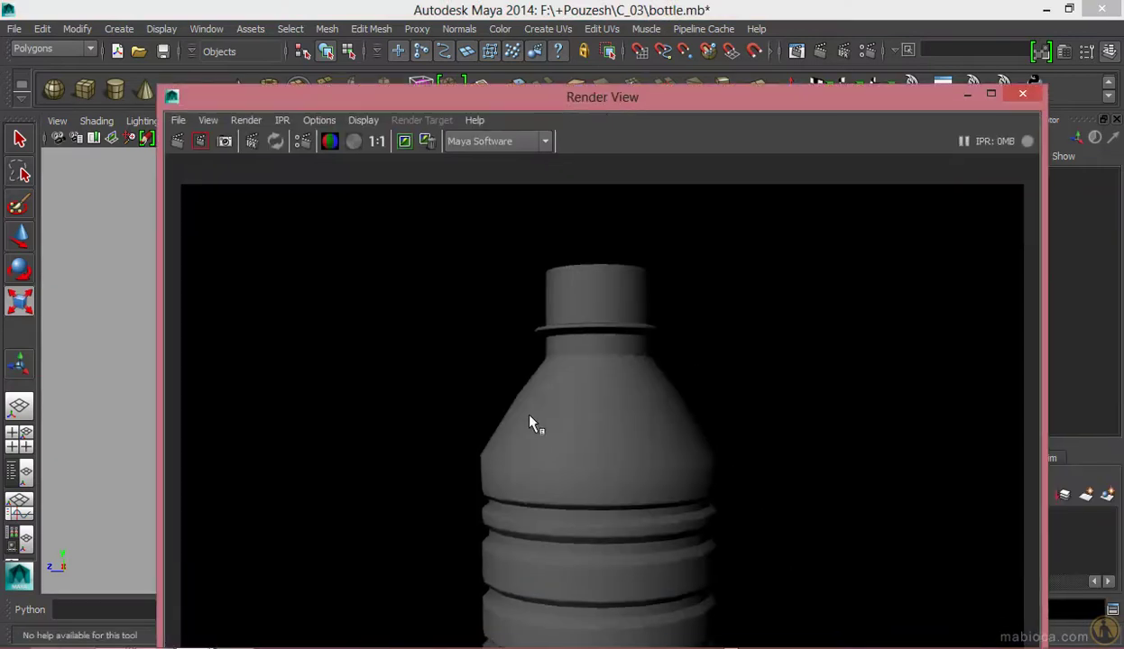
click(1024, 100)
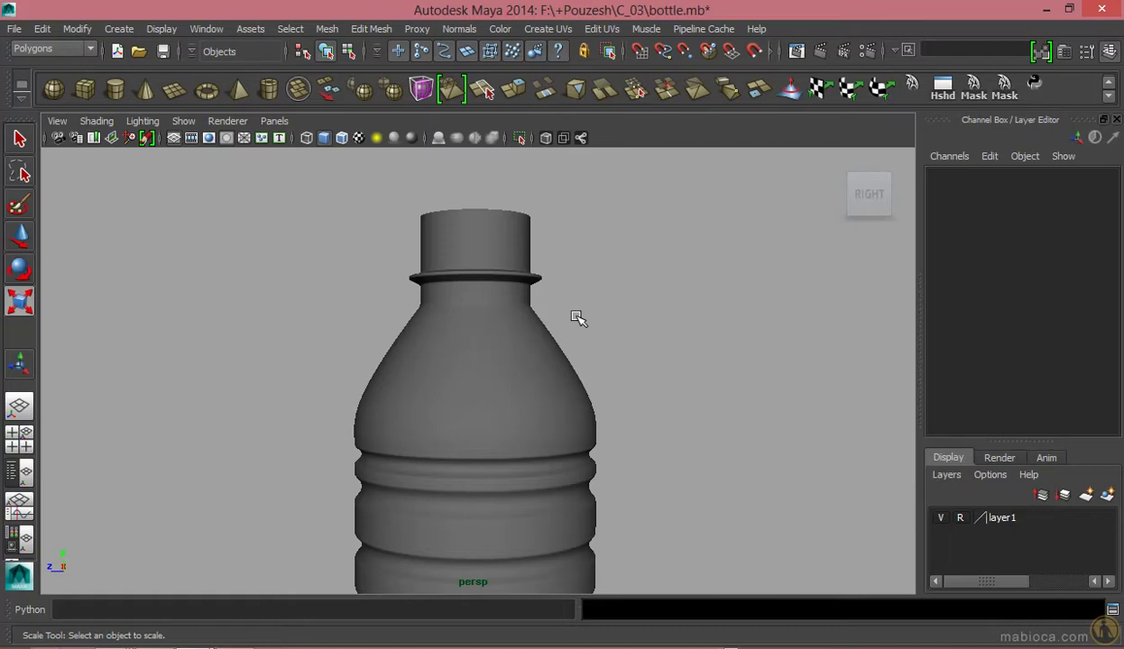
click(555, 406)
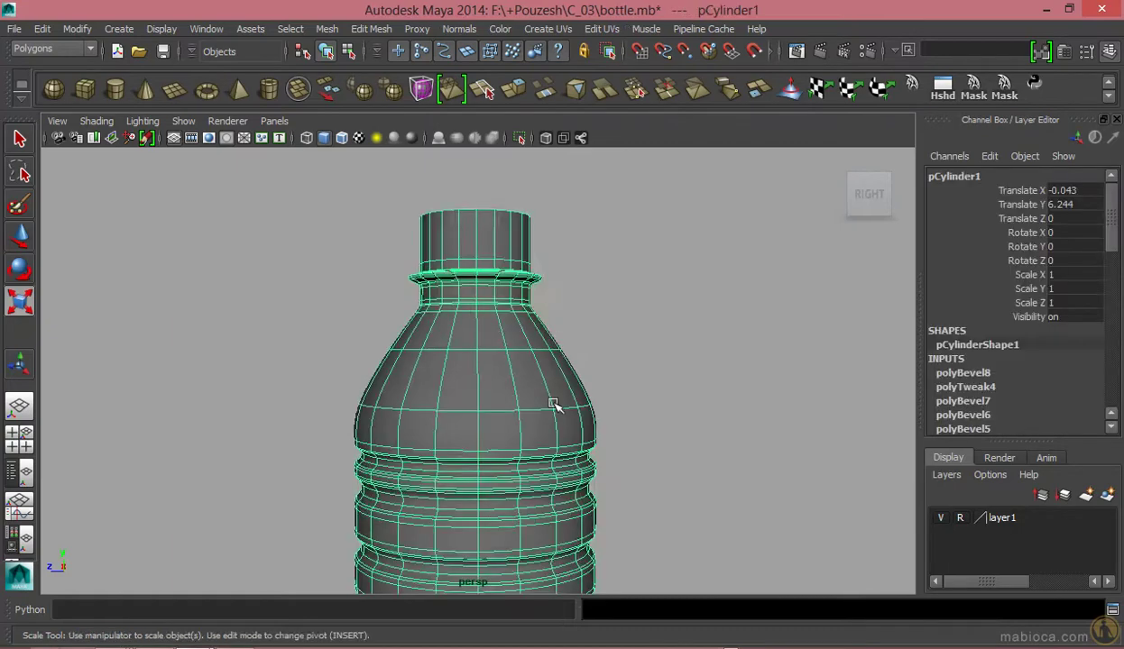
alt+drag(636, 354, 541, 410)
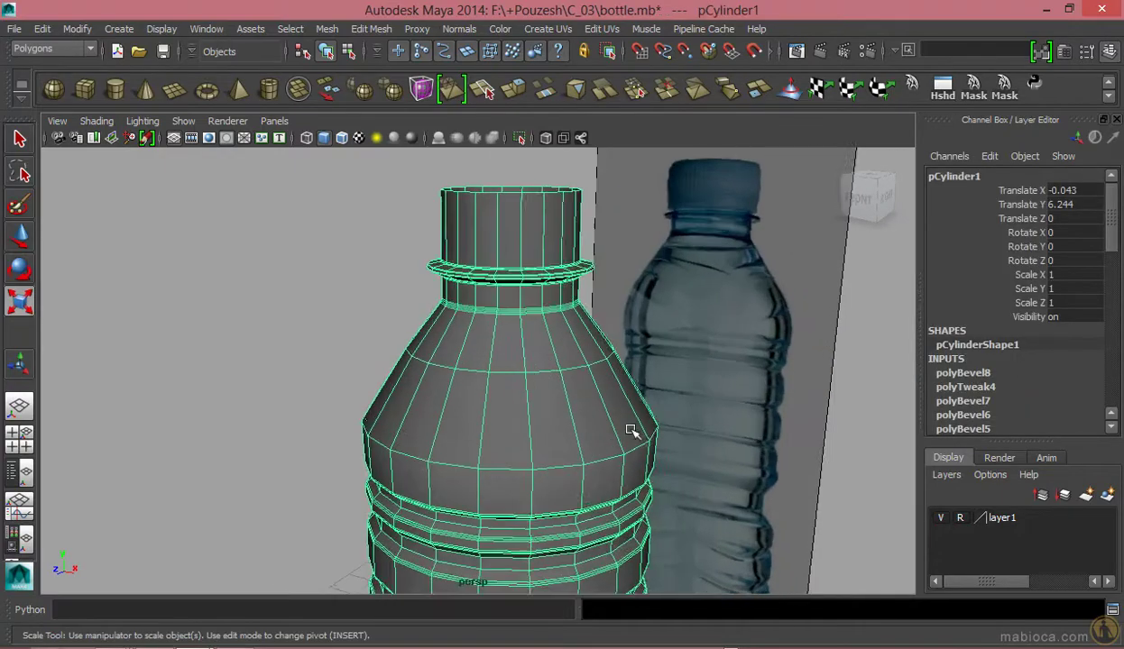
drag(627, 431, 446, 438)
- Select the vertex rows of the bottle's ribbed section in the front view
alt+middle_drag(488, 251, 664, 478)
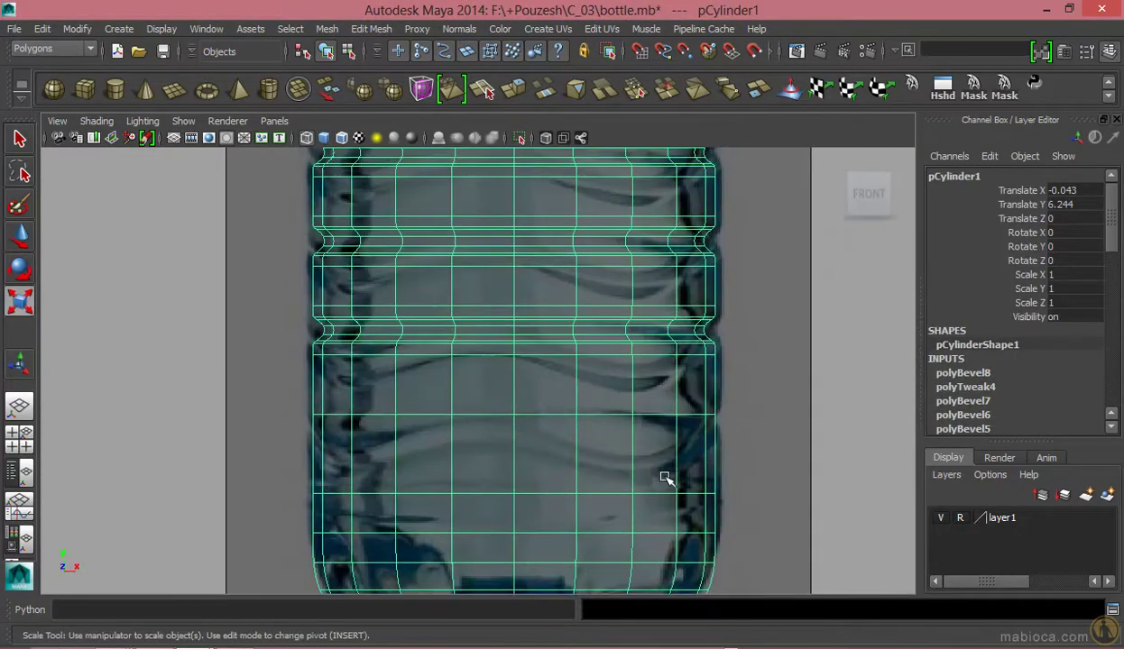
right_drag(577, 262, 491, 271)
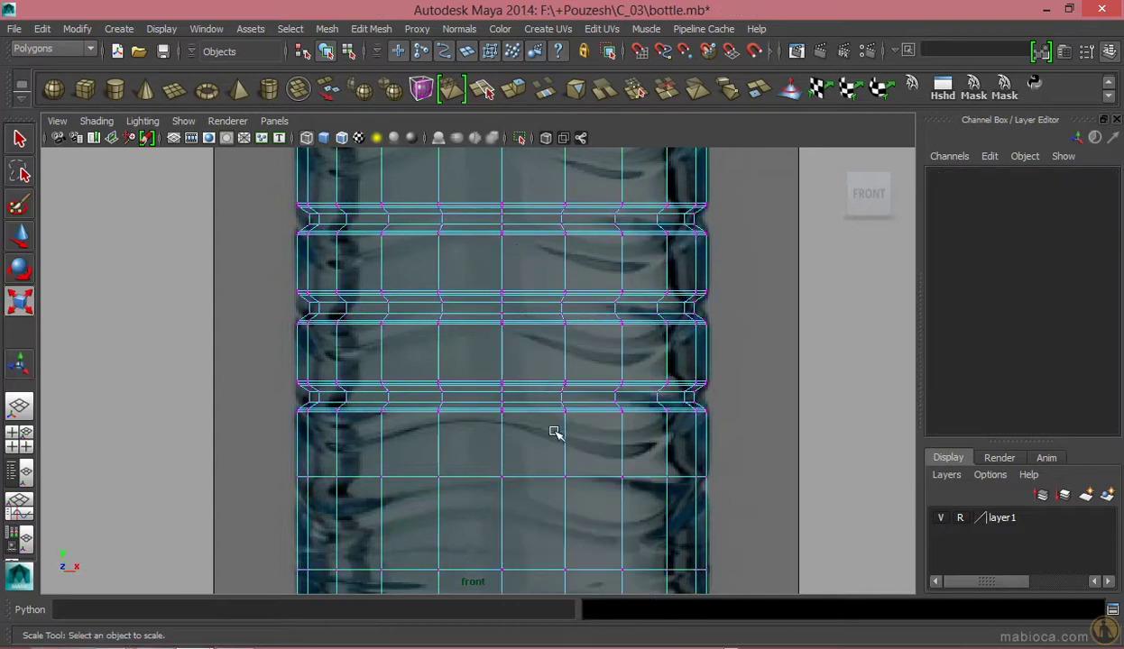
alt+middle_drag(730, 505, 504, 443)
drag(288, 431, 722, 462)
key(w)
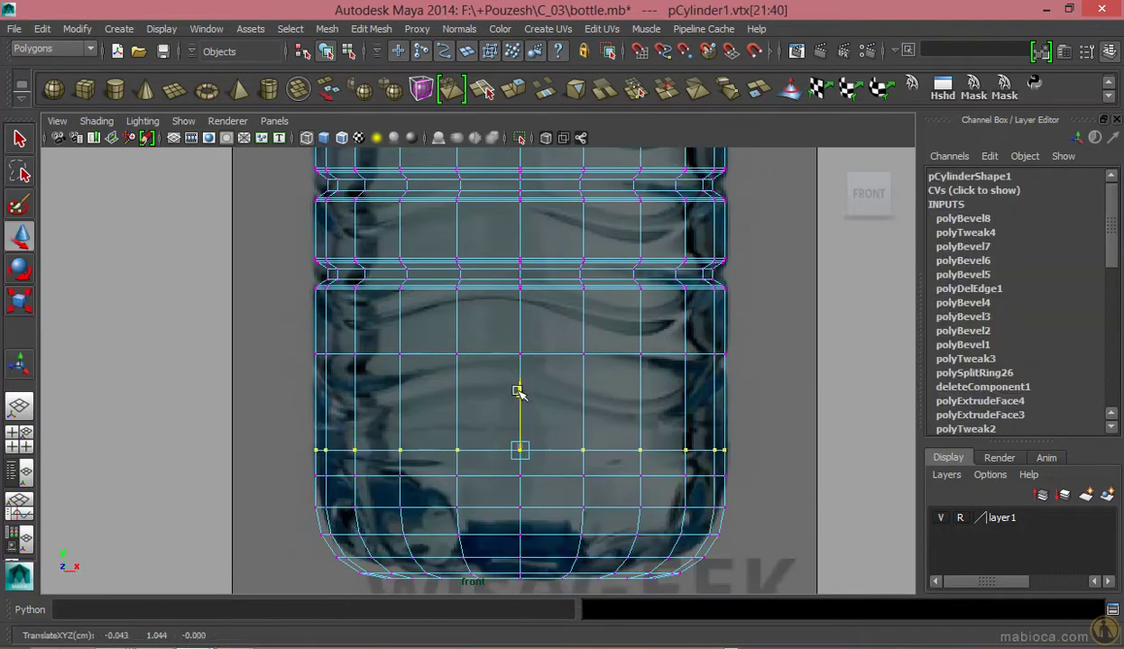
alt+middle_drag(751, 424, 771, 494)
drag(326, 304, 376, 268)
alt+middle_drag(376, 268, 764, 313)
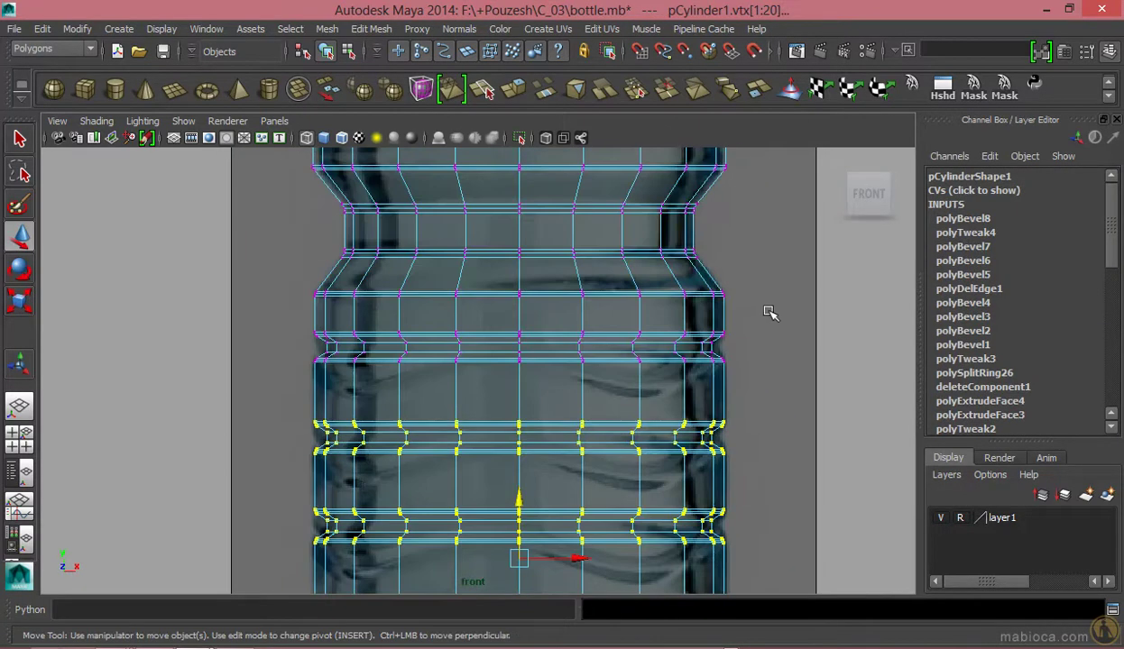
alt+middle_drag(210, 426, 651, 341)
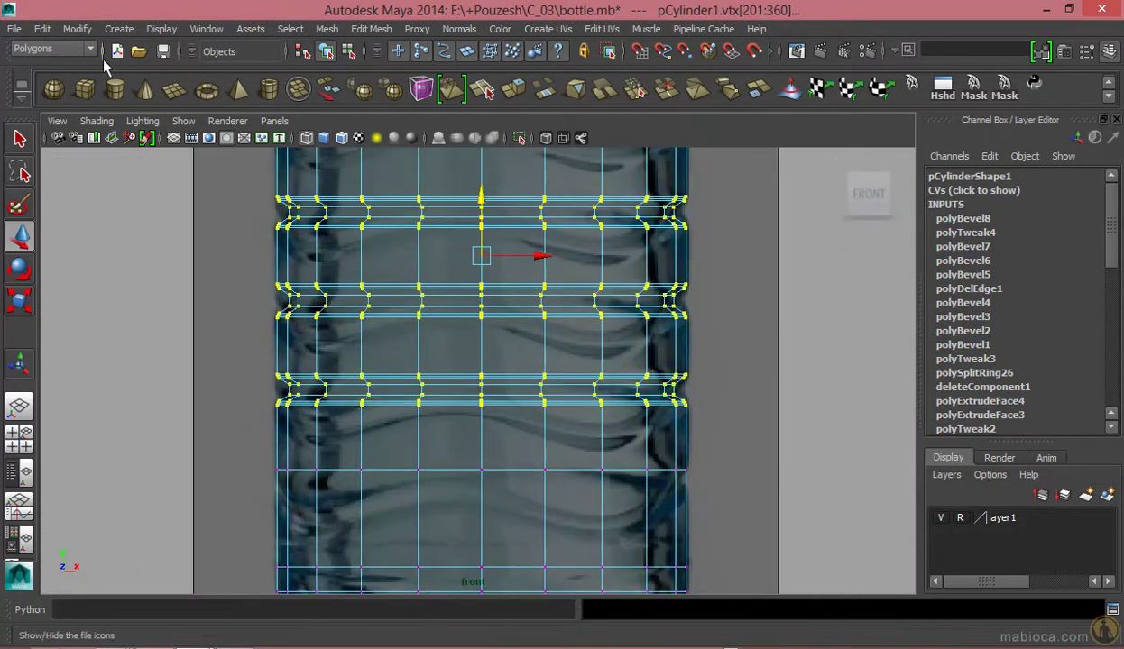
- Switch to the Animation menu set and wrap the selected rib vertices in a lattice
click(54, 47)
click(45, 43)
click(445, 29)
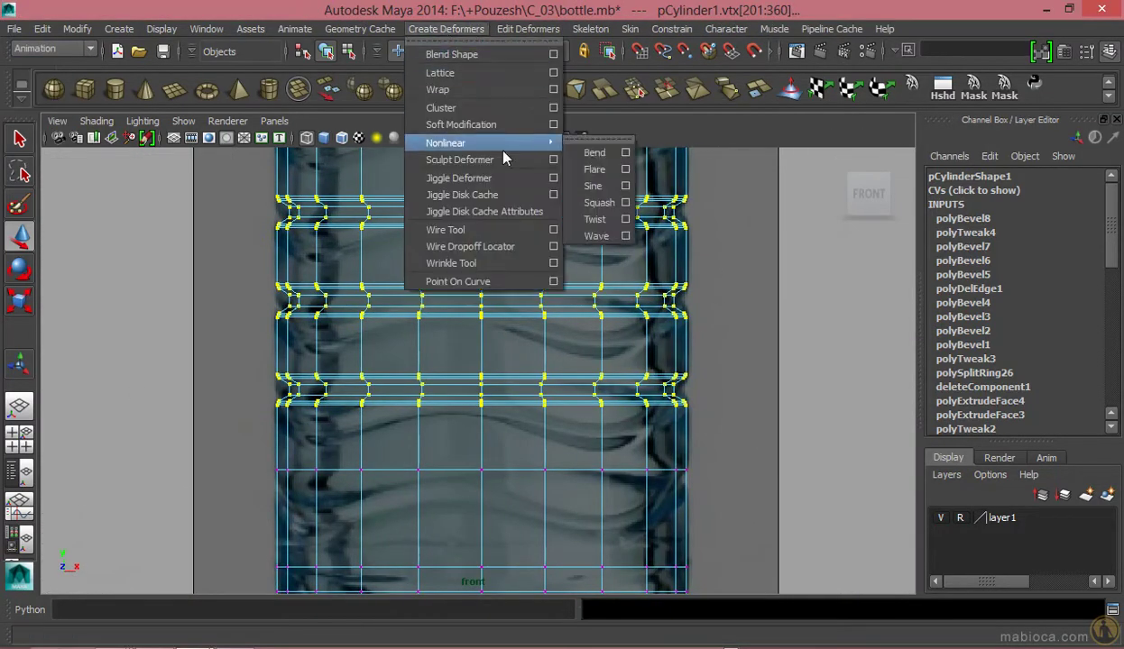
click(450, 70)
mouse_move(717, 221)
alt+mouse_down()
mouse_move(715, 300)
mouse_move(707, 281)
mouse_move(686, 275)
alt+mouse_up()
- Set the lattice U divisions to 4 and turn on wireframe over the shaded bottle
click(963, 358)
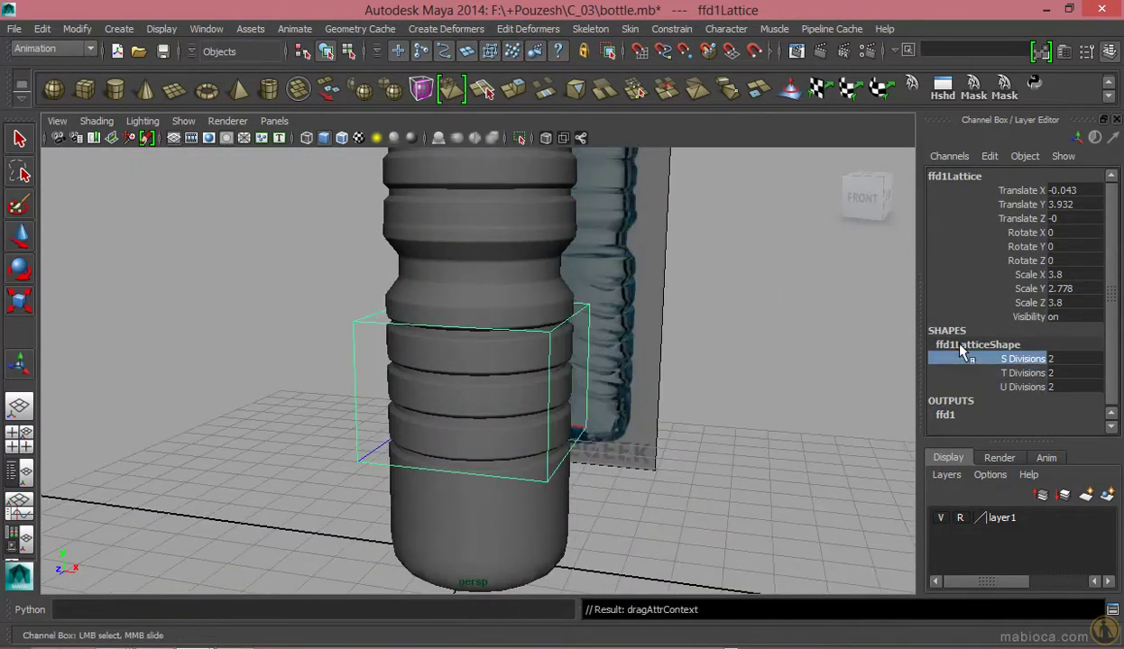
click(1023, 388)
text(4)
key(Return)
alt+drag(739, 321, 805, 329)
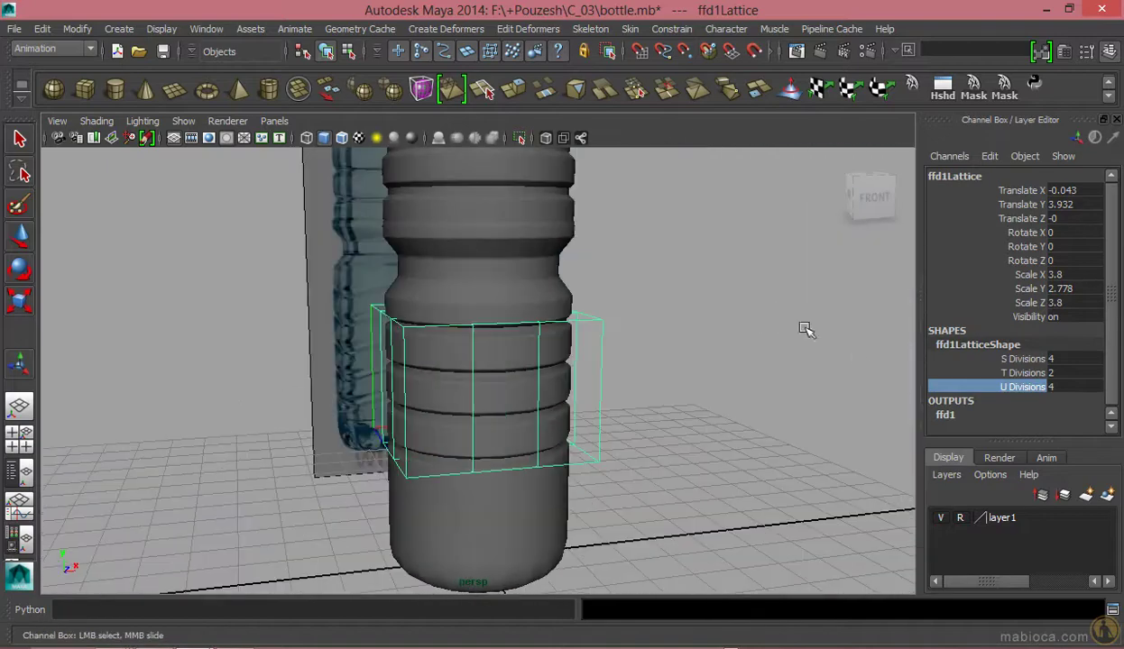
click(341, 140)
mouse_move(721, 361)
alt+mouse_down()
mouse_move(814, 388)
mouse_move(698, 341)
alt+mouse_up()
alt+drag(619, 368, 584, 585)
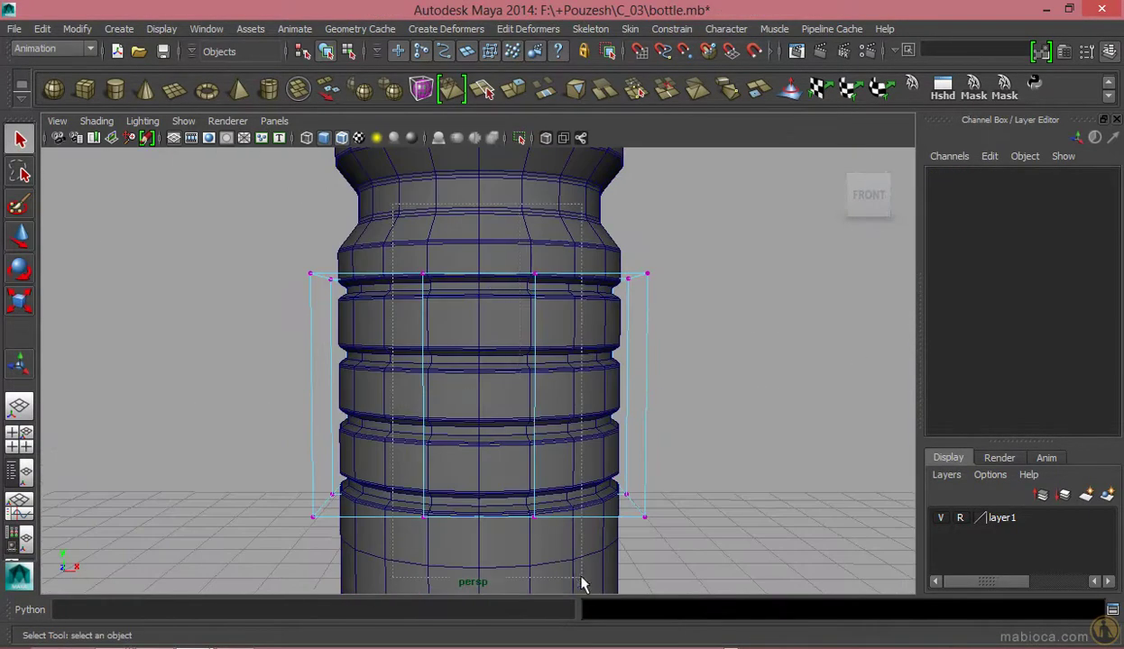
- Raise the lattice S and U divisions to 5
click(1023, 359)
ctrl+click(1023, 388)
middle_drag(550, 370, 579, 370)
mouse_move(579, 371)
alt+mouse_down()
mouse_move(652, 422)
mouse_move(663, 351)
alt+mouse_up()
- Select the top ring of lattice points and review the lattice and ffd1 settings
click(574, 316)
mouse_move(587, 547)
mouse_down()
mouse_move(427, 544)
mouse_move(507, 442)
mouse_move(571, 436)
mouse_move(501, 379)
mouse_move(484, 318)
mouse_move(514, 402)
mouse_move(532, 254)
mouse_up()
key(w)
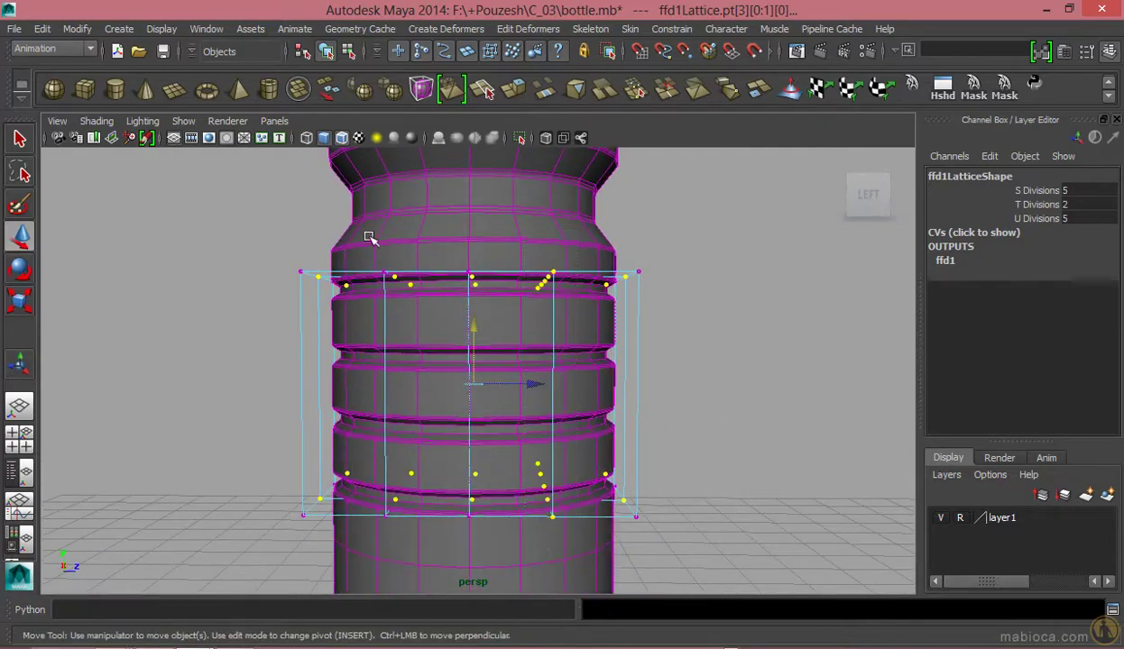
mouse_move(369, 237)
alt+mouse_down()
mouse_move(597, 517)
mouse_move(498, 359)
mouse_move(607, 314)
mouse_move(732, 358)
mouse_move(692, 363)
mouse_move(667, 284)
alt+mouse_up()
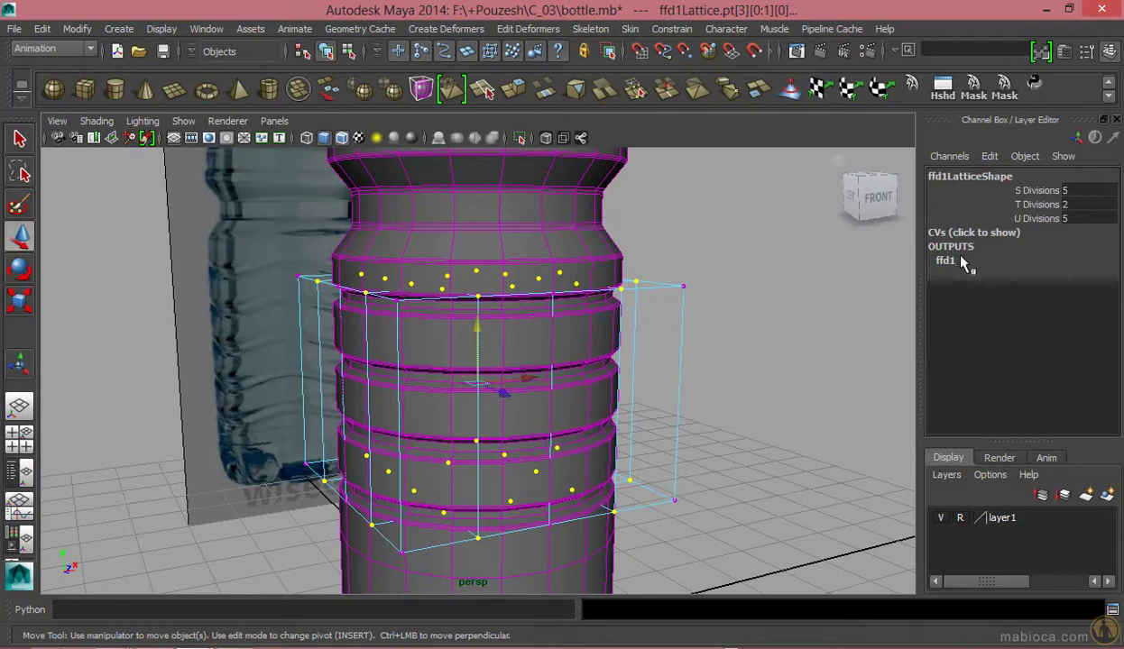
alt+drag(743, 281, 638, 301)
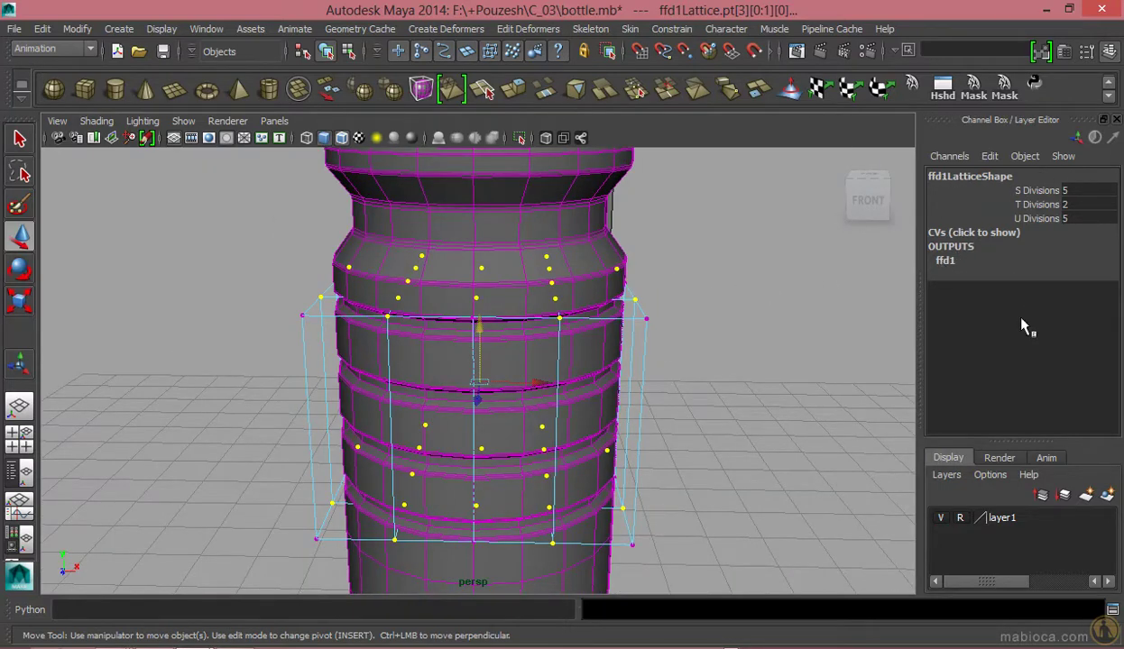
click(940, 232)
click(947, 231)
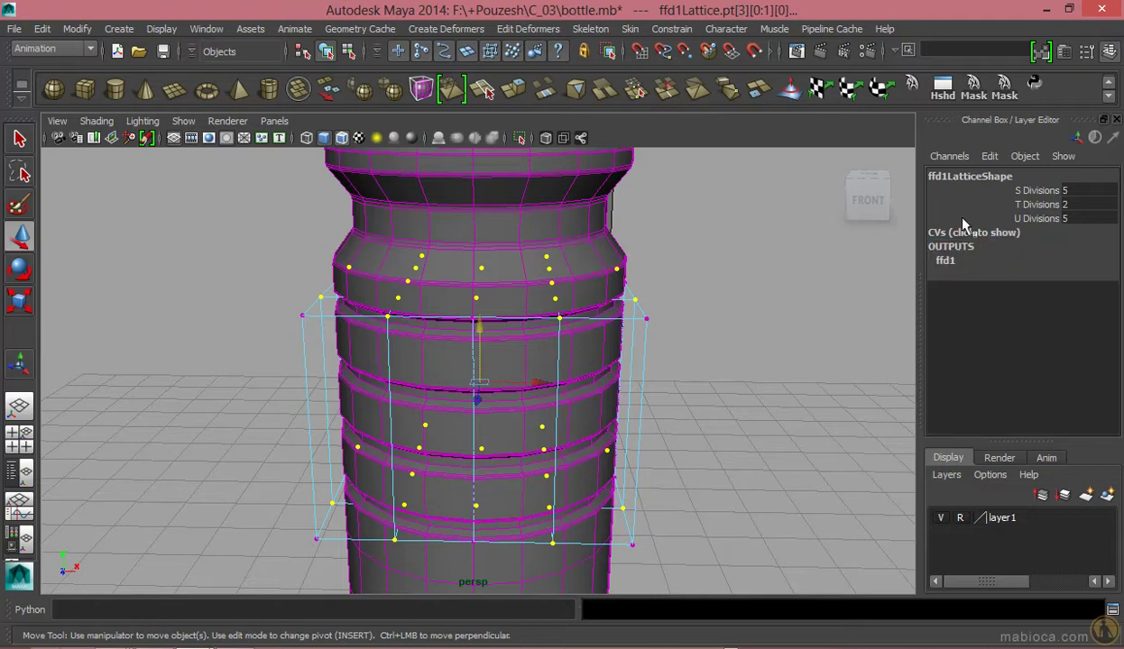
click(945, 261)
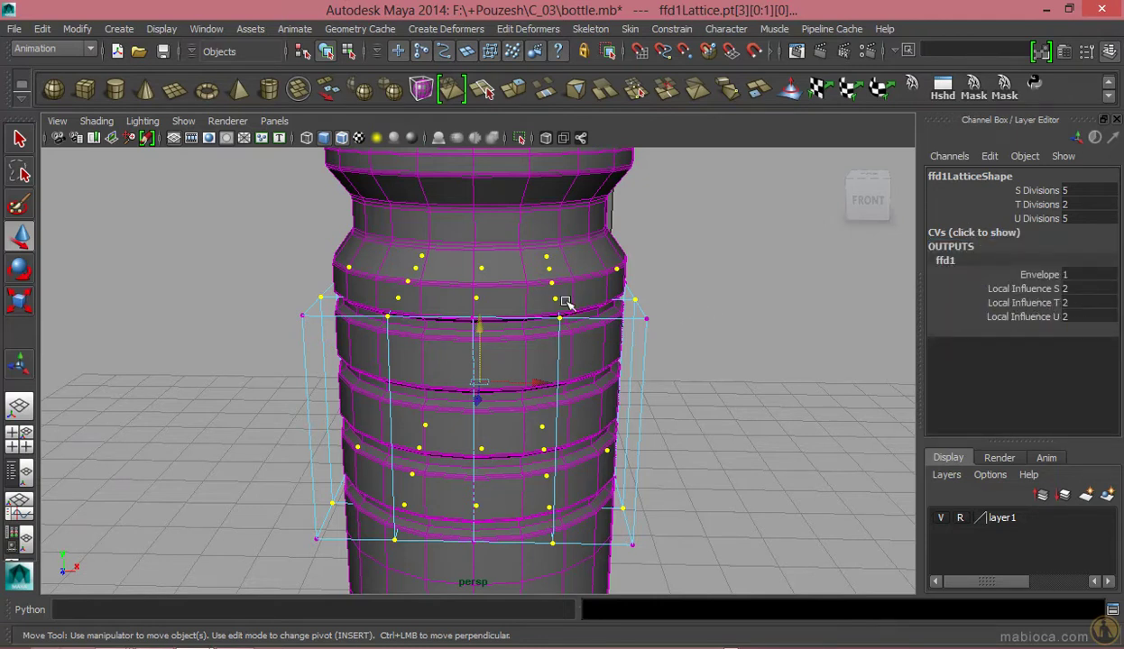
- Set ffd1 Local Influence S, T and U to 4 and test-lift the lattice points
drag(1075, 288, 1037, 316)
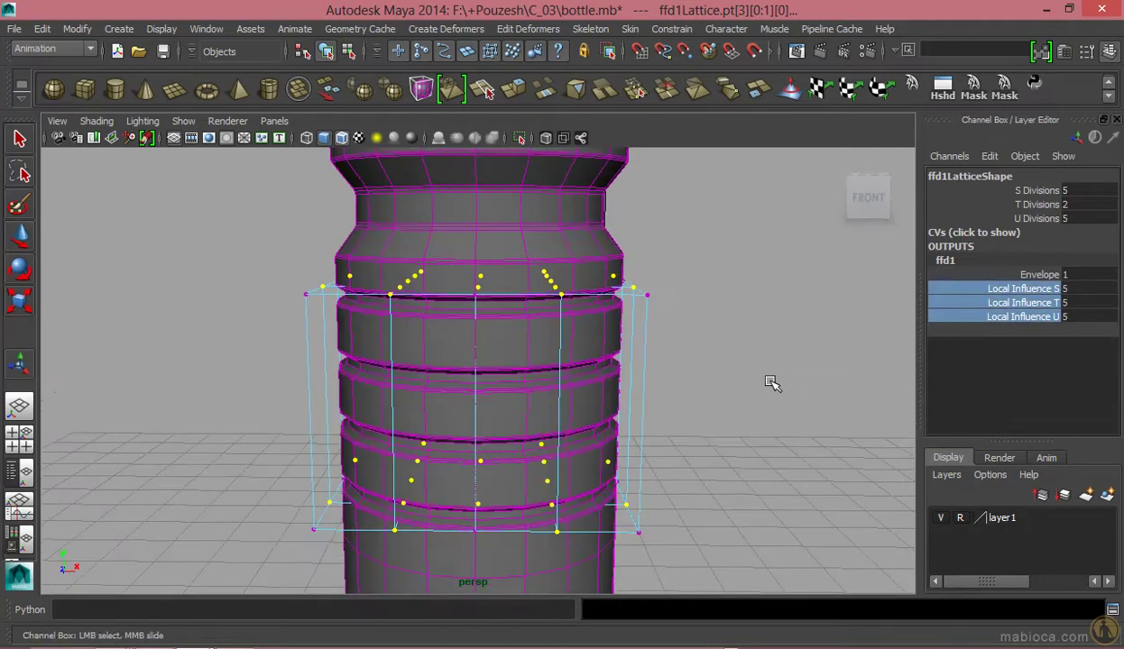
key(w)
drag(480, 328, 515, 308)
key(ctrl+z)
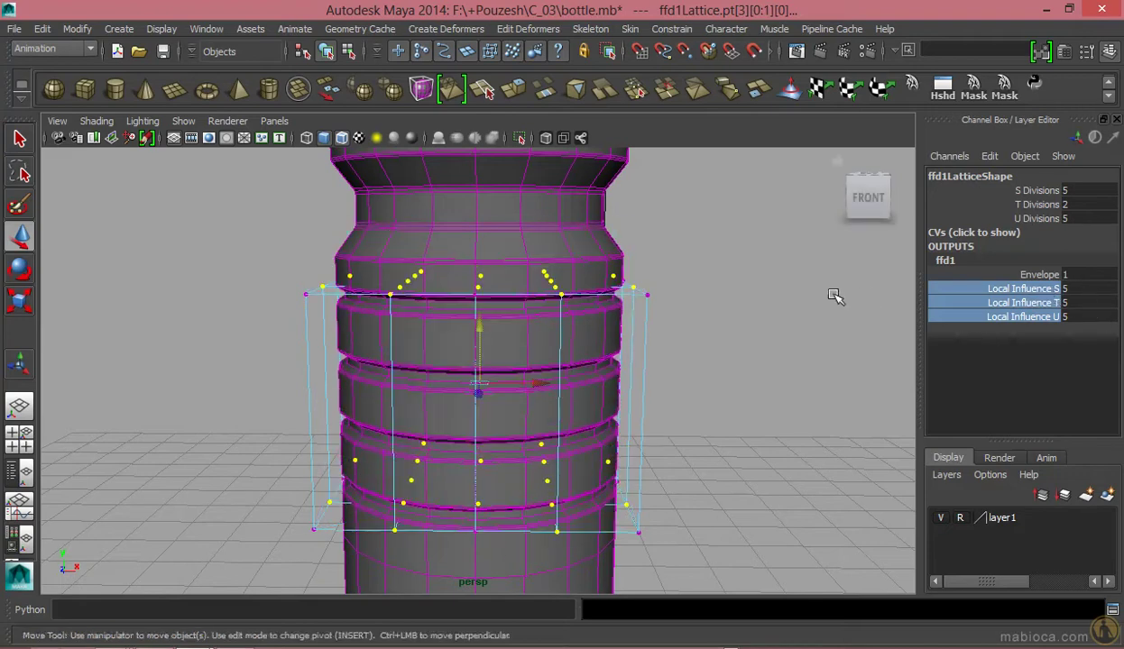
drag(1028, 289, 1028, 304)
key(w)
mouse_move(476, 388)
mouse_down()
mouse_move(476, 318)
mouse_move(699, 331)
mouse_move(934, 390)
mouse_up()
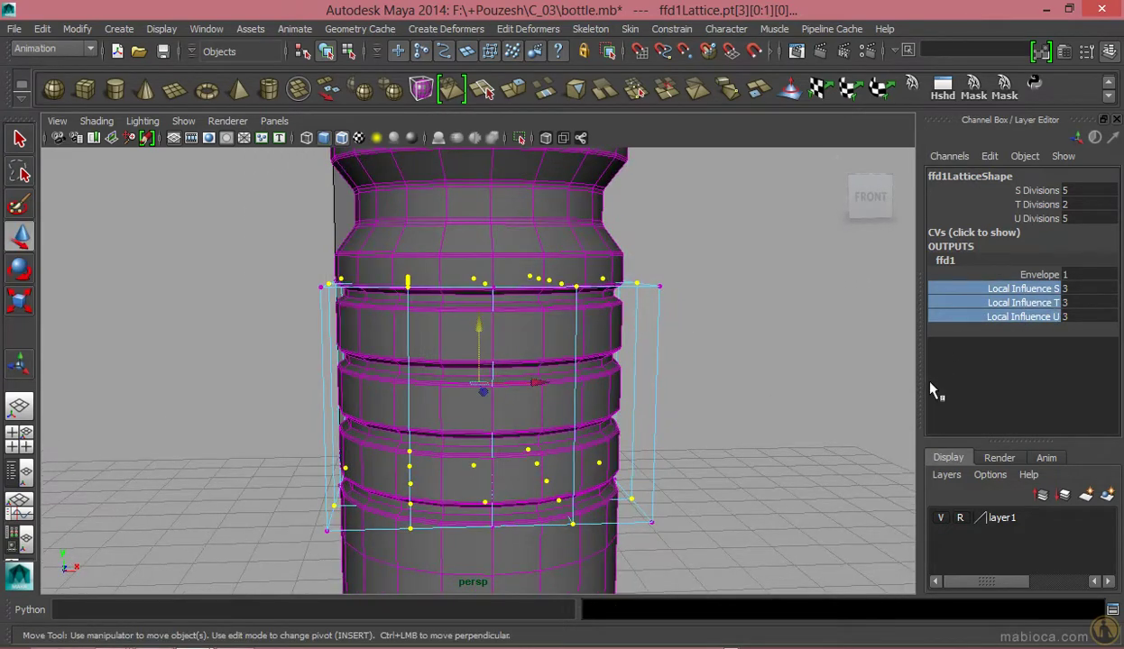
- Raise the lattice S and U divisions to 7 and T divisions to 6
click(1057, 191)
middle_drag(686, 303, 714, 311)
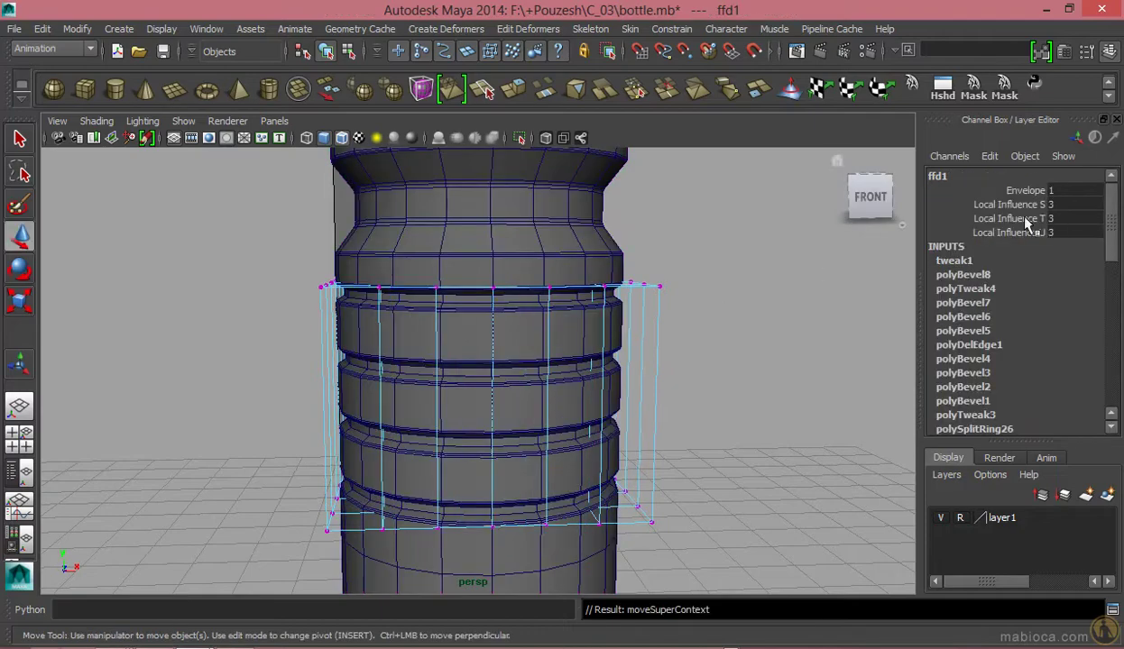
right_drag(656, 311, 740, 279)
click(1025, 372)
middle_drag(707, 333, 707, 321)
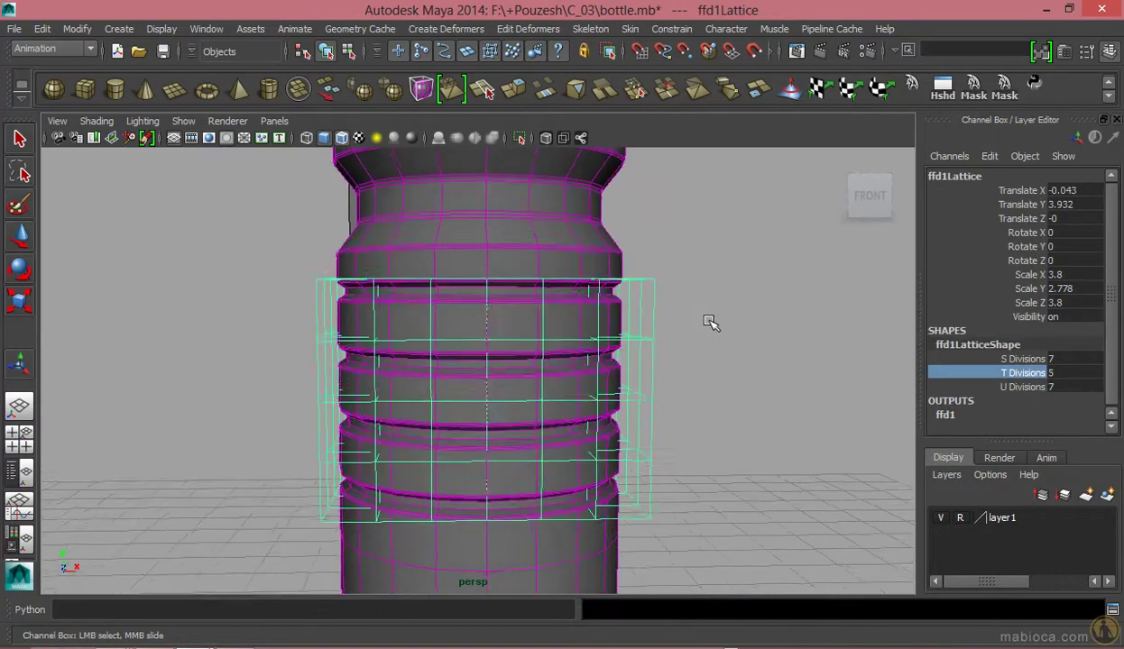
alt+drag(707, 321, 758, 318)
alt+drag(613, 514, 537, 532)
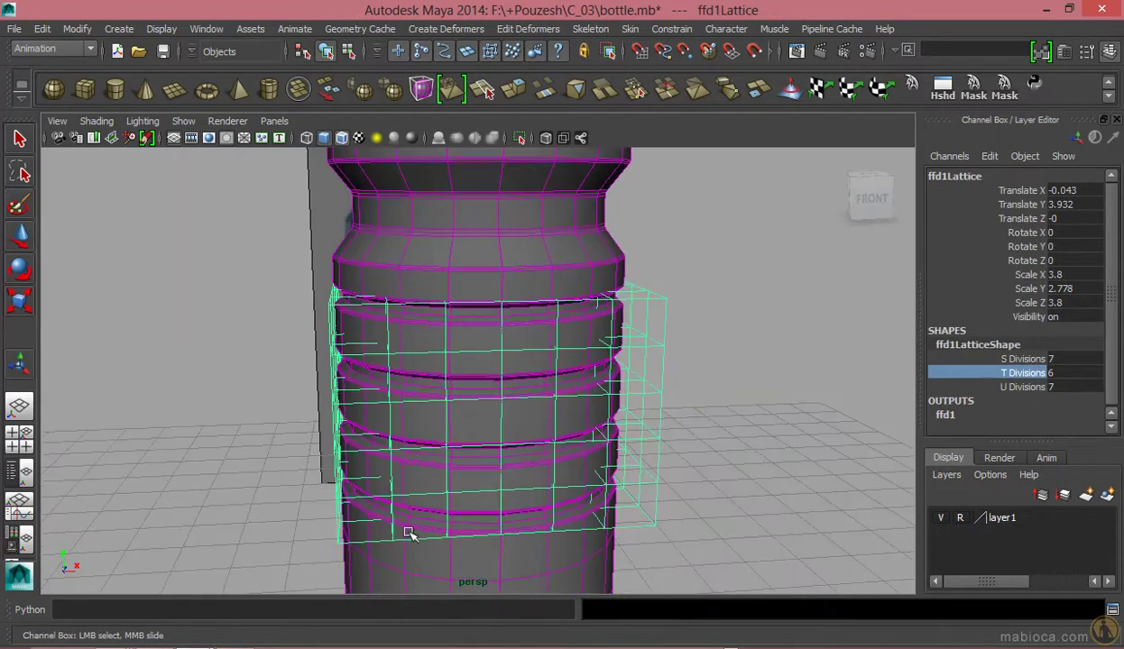
alt+drag(407, 533, 652, 314)
- Switch to the top view and select the top row of lattice points
key(F8)
key(space)
drag(347, 243, 472, 271)
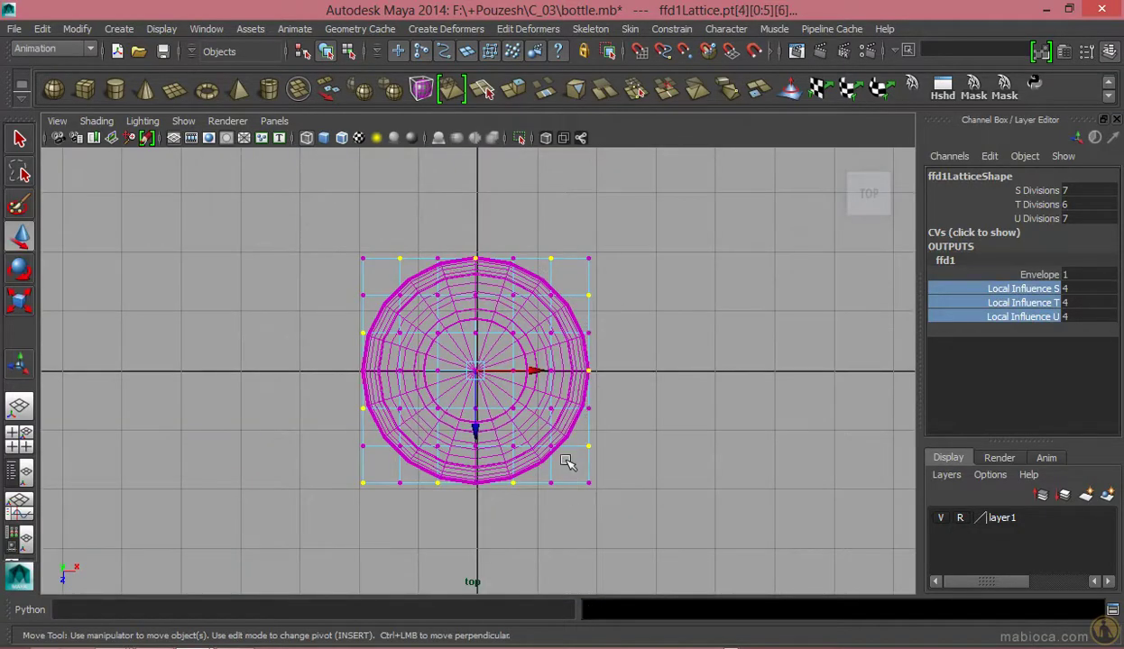
- Lower the selected lattice rows in the front view to bend the ribs into waves
key(space)
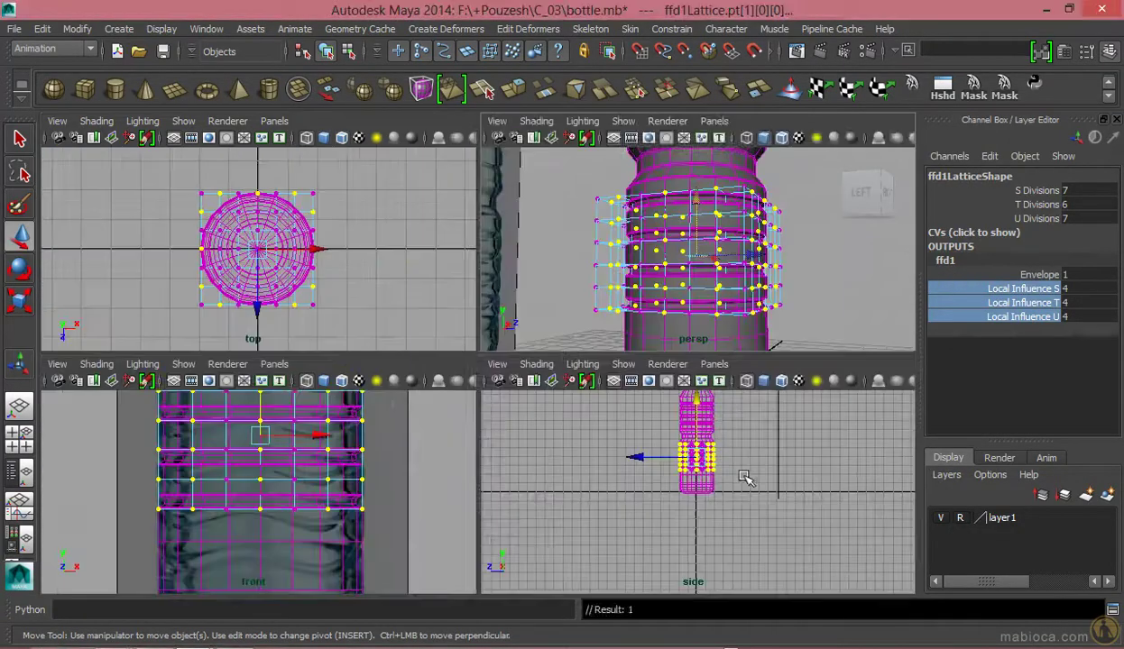
key(space)
text(3)
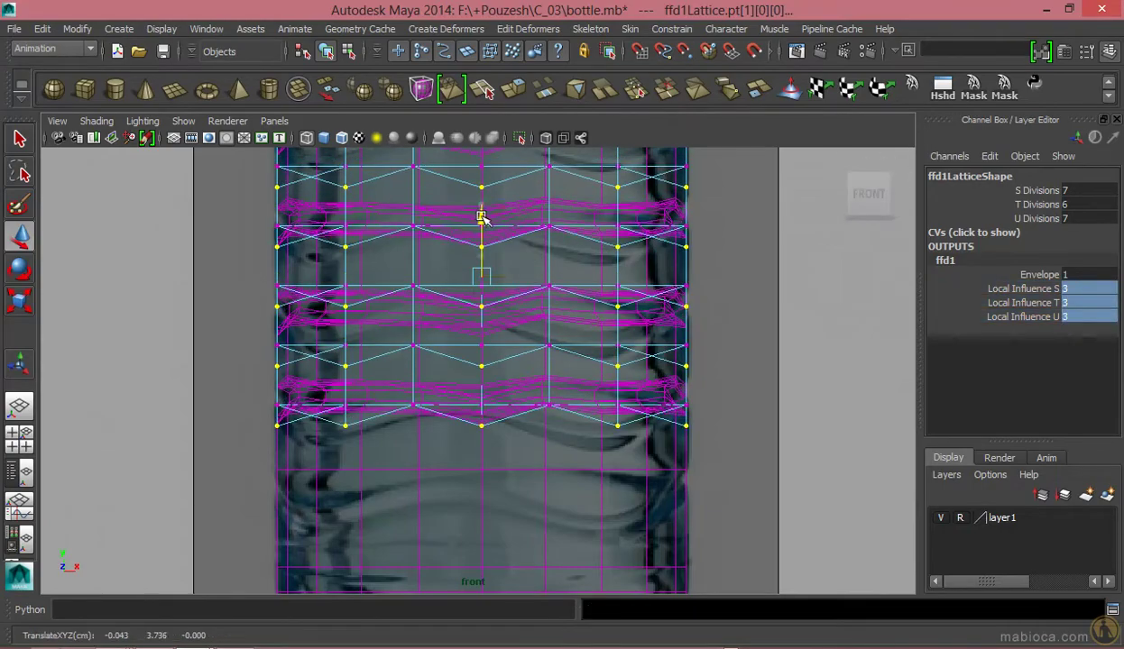
key(space)
key(space)
key(Return)
key(space)
key(space)
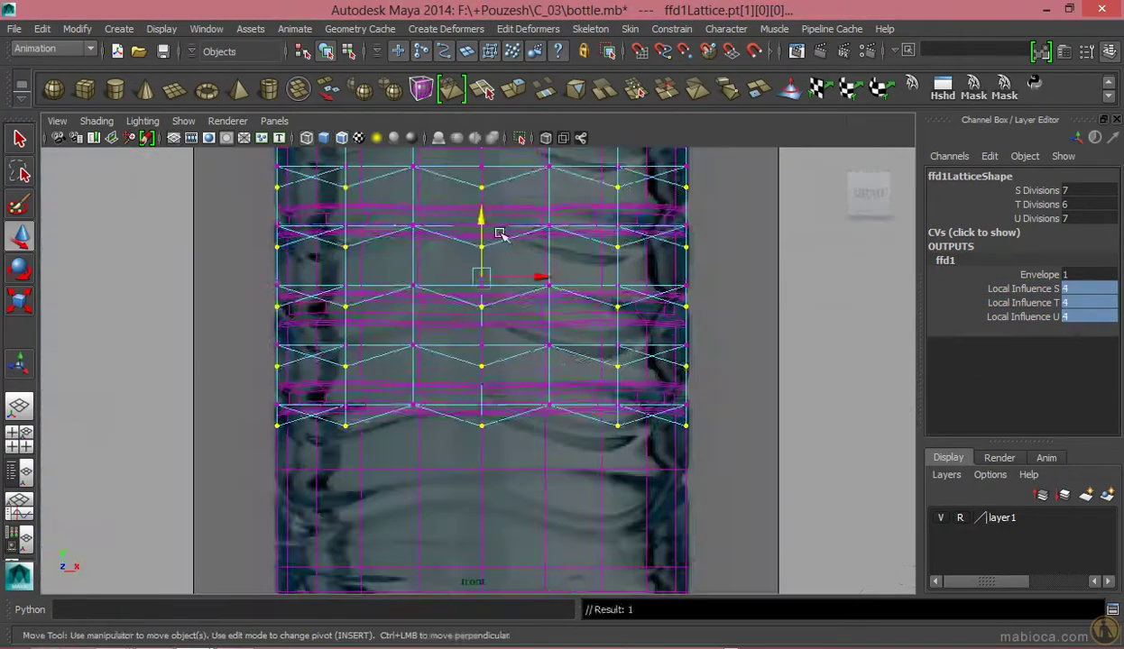
drag(481, 250, 478, 280)
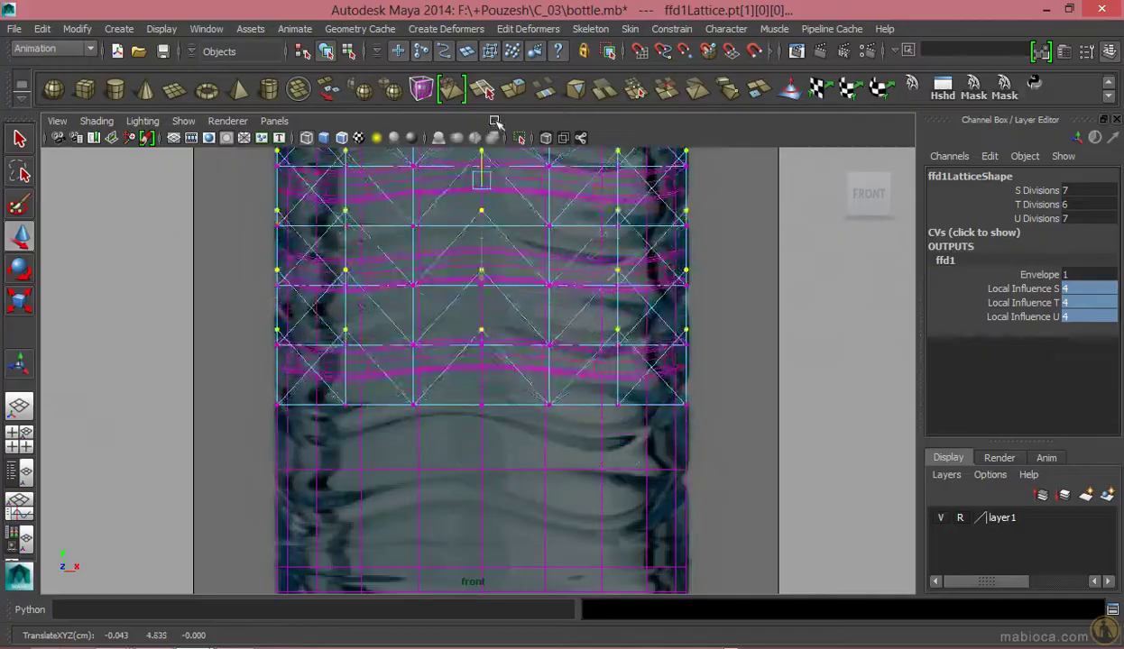
mouse_move(494, 121)
mouse_down()
mouse_move(505, 268)
mouse_move(614, 221)
mouse_up()
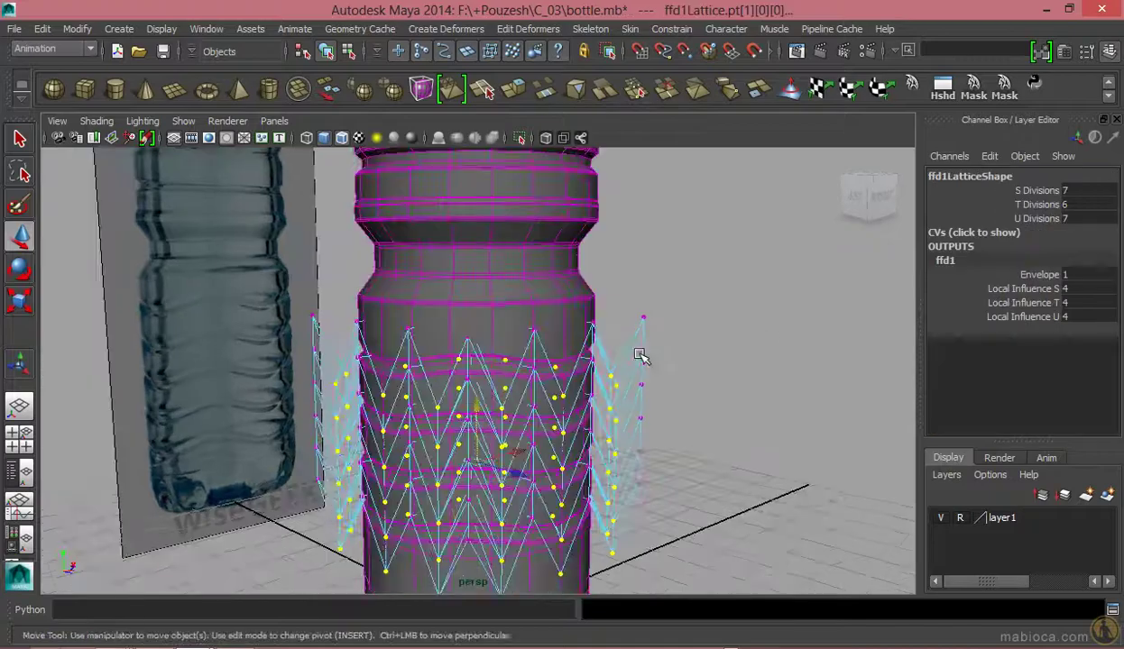
mouse_move(650, 245)
alt+mouse_down()
mouse_move(713, 243)
mouse_move(488, 348)
mouse_move(250, 344)
mouse_move(480, 326)
alt+mouse_up()
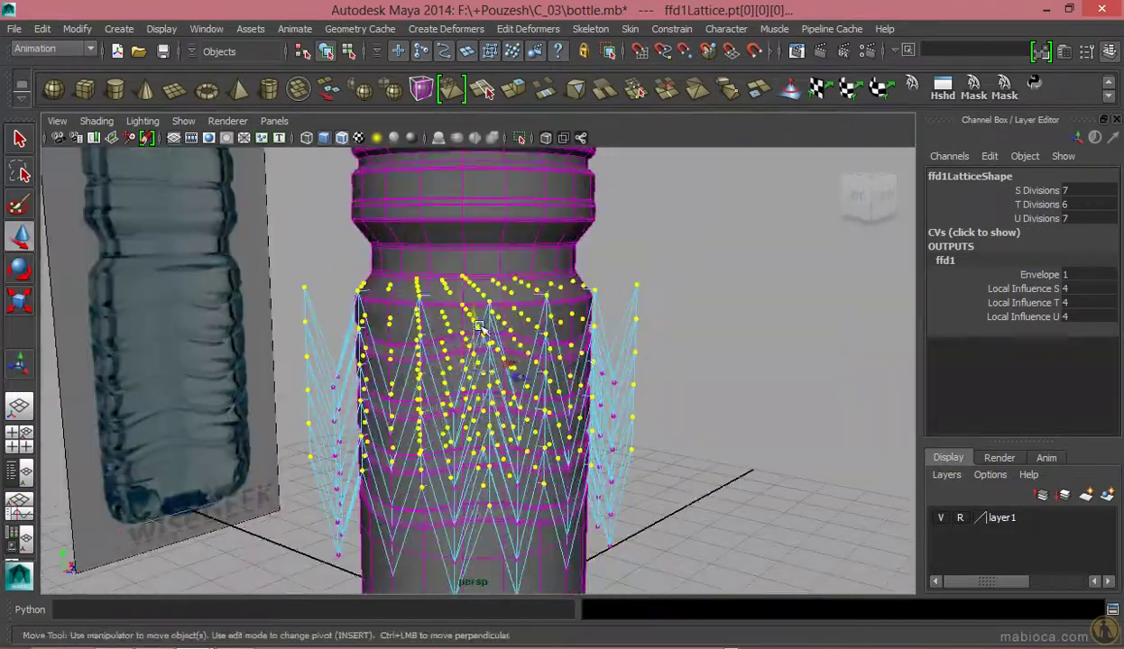
- Select the bottle mesh and go to Edit > Delete by Type > History
click(480, 311)
key(space)
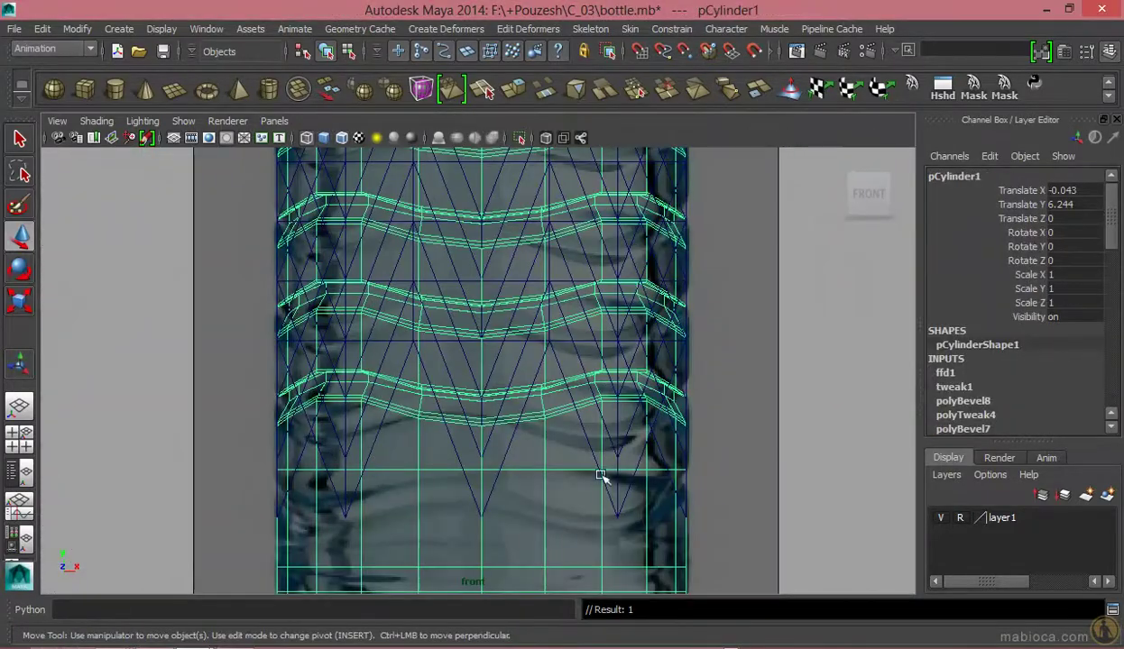
key(space)
click(42, 29)
mouse_move(142, 225)
click(280, 222)
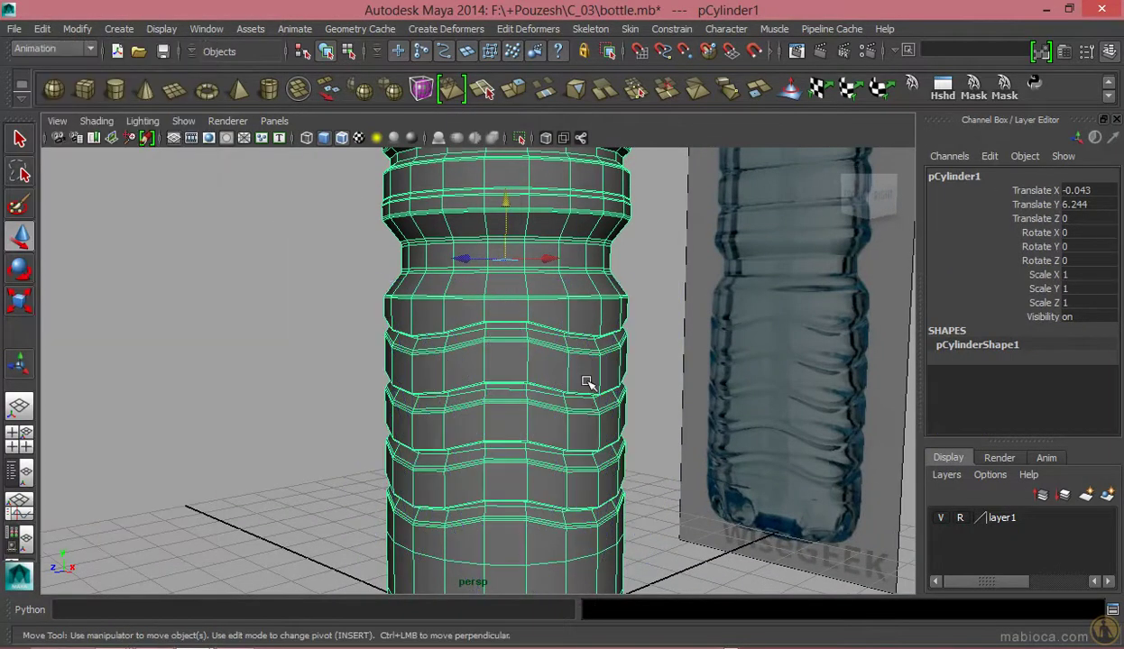
click(685, 322)
mouse_move(547, 281)
alt+mouse_down()
mouse_move(632, 334)
mouse_move(624, 321)
alt+mouse_up()
key(3)
scroll(503, 331, up, 5)
click(503, 331)
key(1)
key(F10)
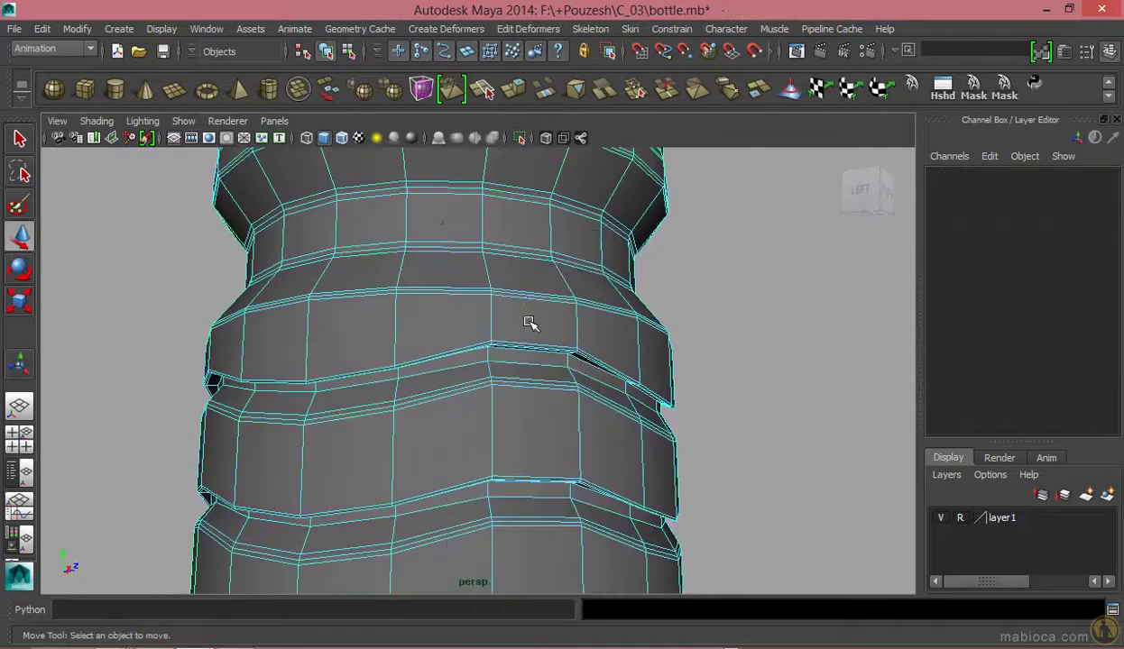
double_click(577, 330)
scroll(584, 333, up, 3)
mouse_move(552, 503)
alt+mouse_down()
mouse_move(509, 426)
mouse_move(454, 427)
mouse_move(477, 371)
mouse_move(576, 407)
mouse_move(550, 397)
alt+mouse_up()
key(space)
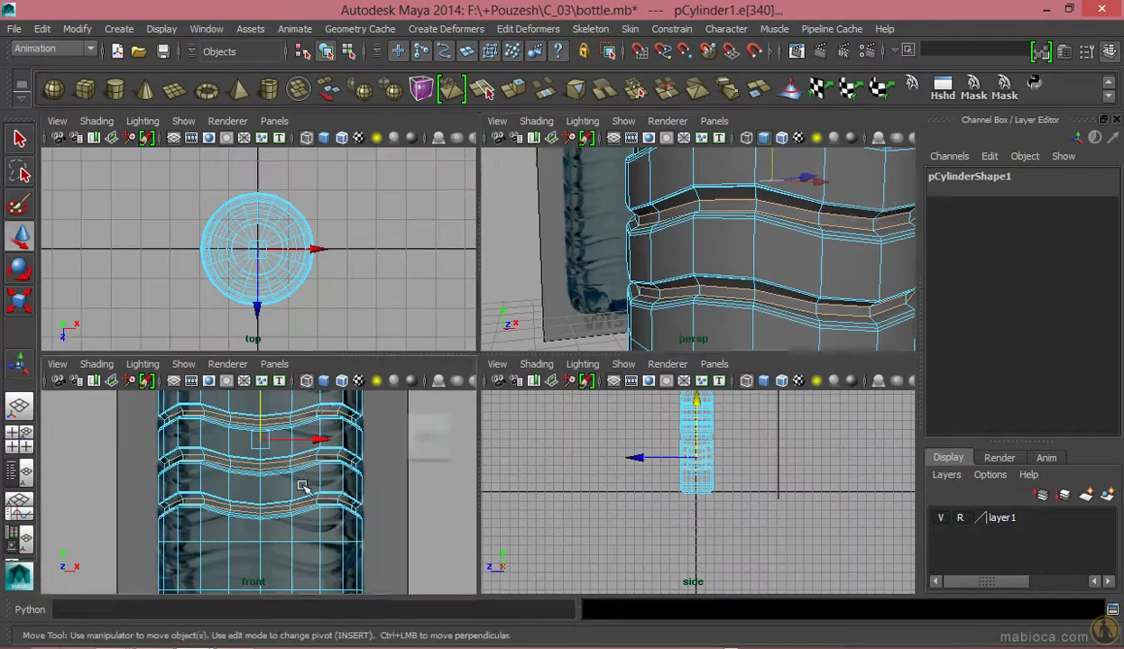
key(space)
key(r)
click(502, 202)
scroll(505, 351, up, 2)
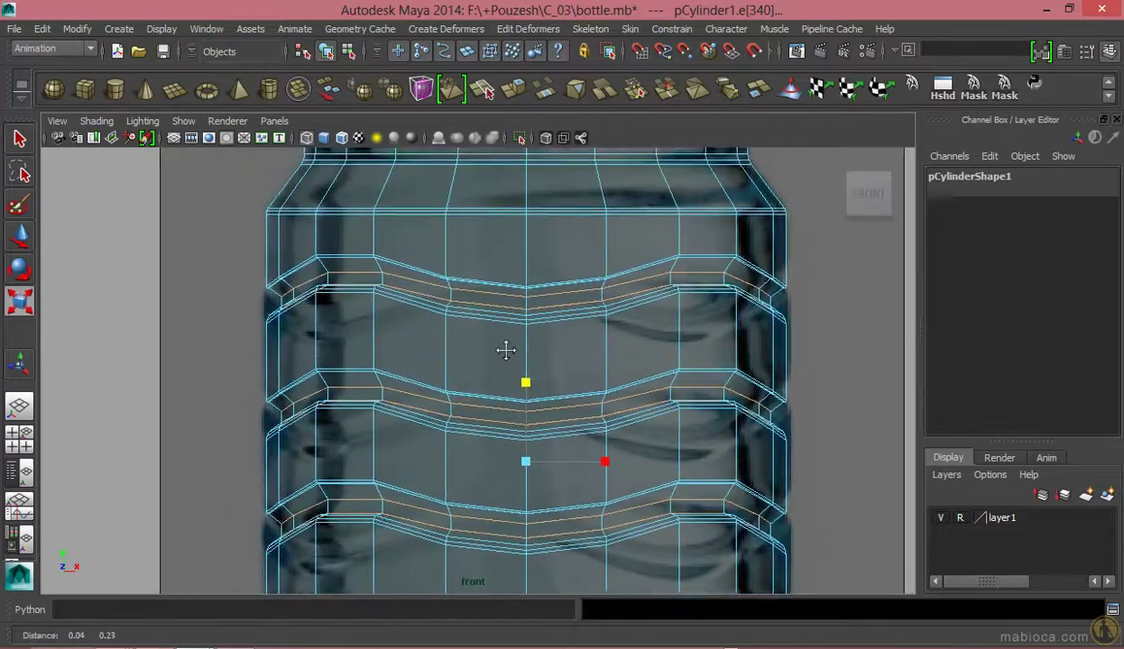
scroll(498, 249, up, 2)
key(F8)
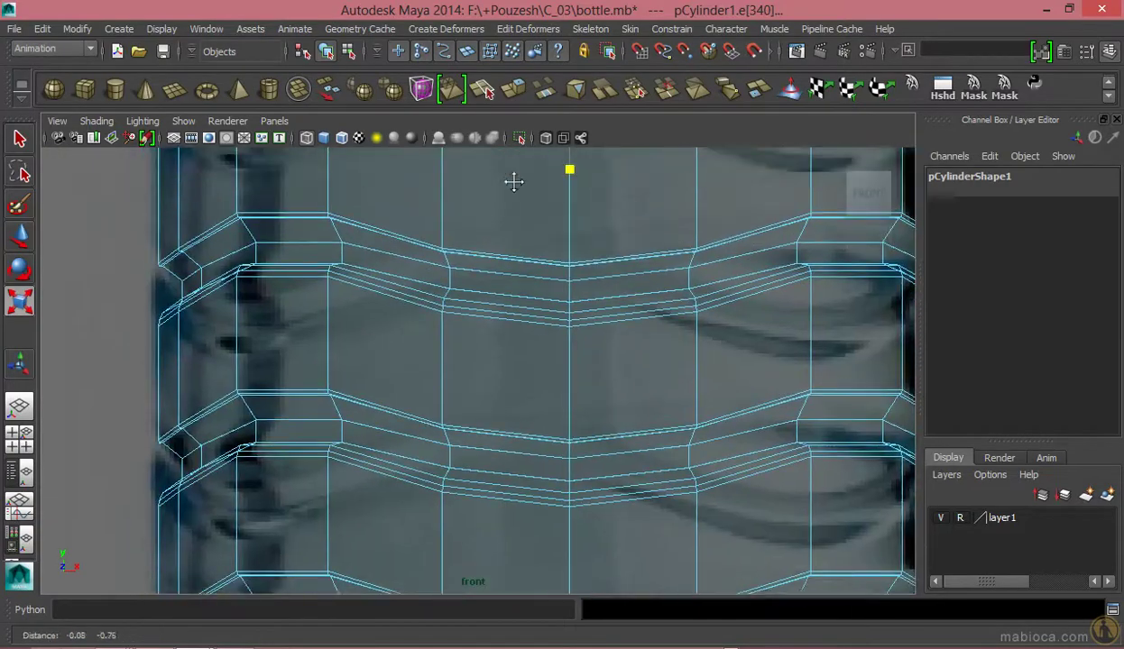
key(space)
key(space)
mouse_move(587, 301)
alt+mouse_down()
mouse_move(315, 296)
mouse_move(340, 374)
alt+mouse_up()
- Select the wavy rib edge loops on the bottle
alt+right_drag(340, 375, 556, 418)
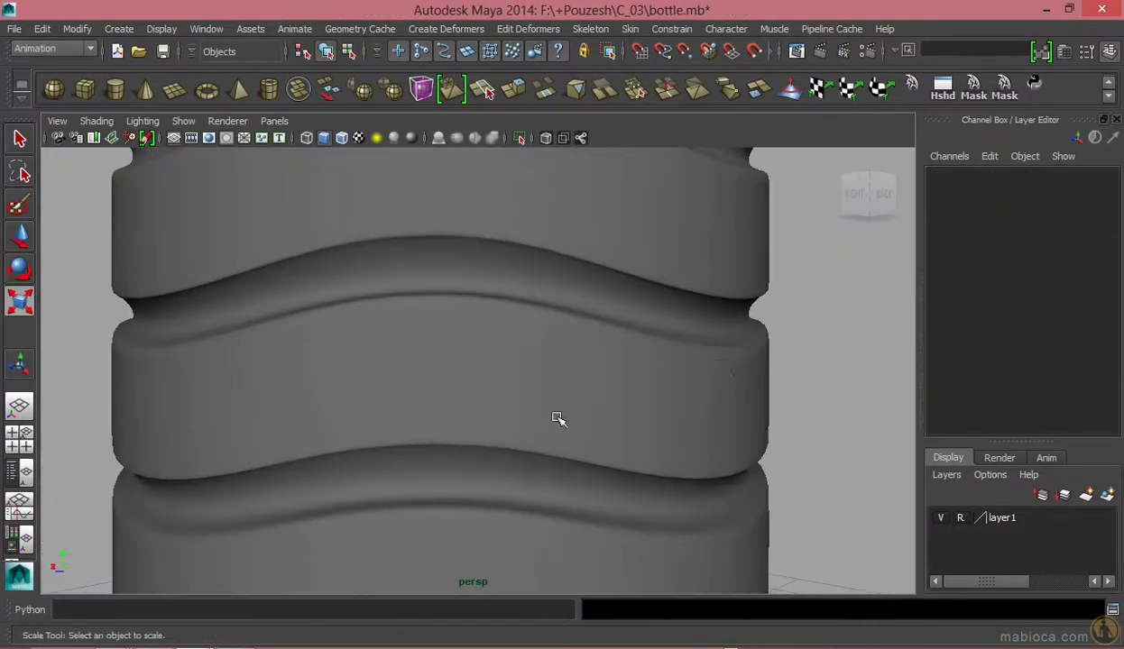
key(F8)
click(624, 308)
mouse_move(587, 322)
alt+mouse_down()
mouse_move(562, 251)
mouse_move(594, 346)
mouse_move(602, 531)
alt+mouse_up()
key(w)
mouse_move(509, 244)
mouse_down()
mouse_move(508, 227)
mouse_move(556, 337)
mouse_up()
mouse_move(624, 338)
alt+mouse_down()
mouse_move(572, 257)
mouse_move(671, 266)
mouse_move(549, 296)
mouse_move(551, 353)
alt+mouse_up()
scroll(551, 353, up, 2)
alt+right_drag(549, 353, 338, 534)
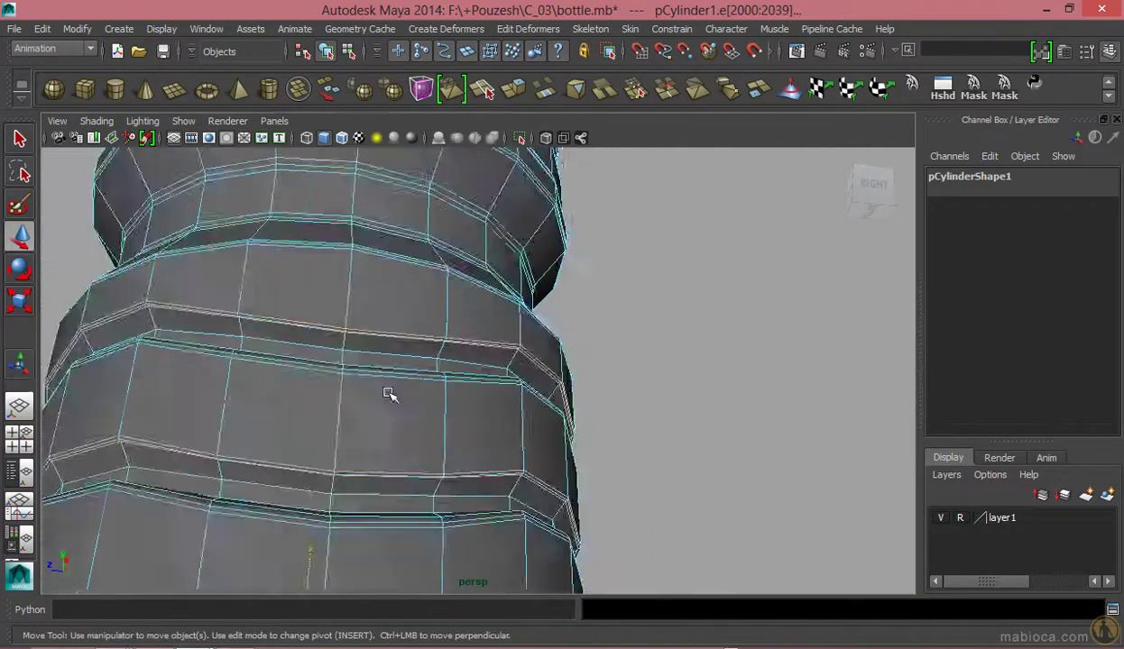
- Bevel the selected rib edges with Edit Mesh > Bevel at offset 0.5
key(F3)
click(370, 28)
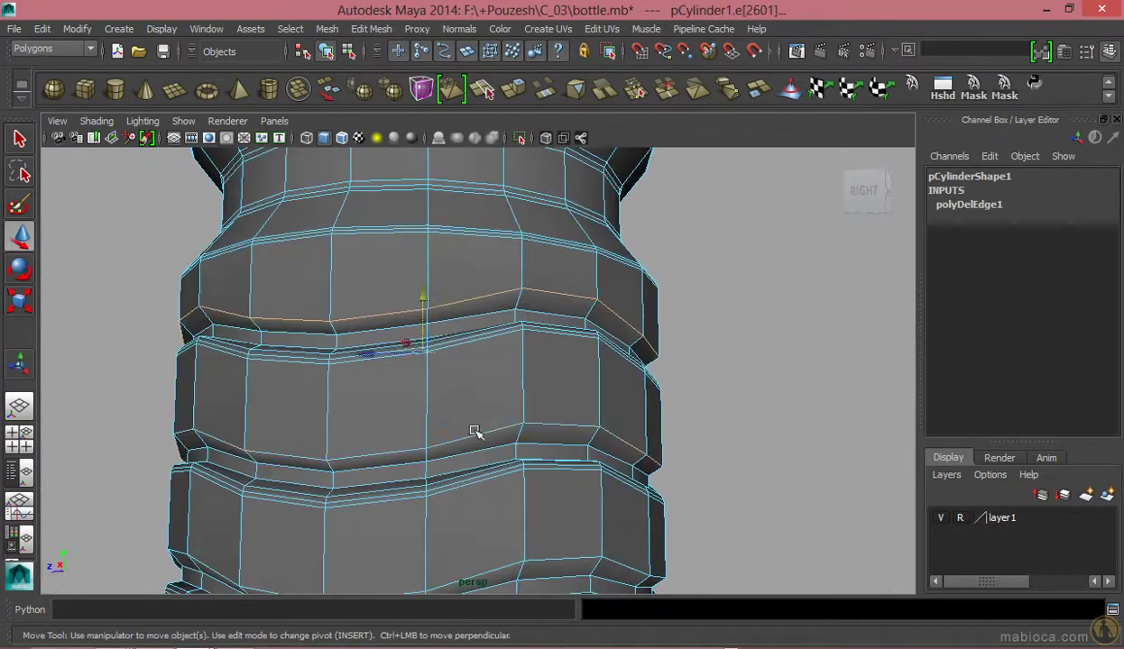
mouse_move(497, 482)
alt+mouse_down()
mouse_move(507, 431)
mouse_move(497, 450)
alt+mouse_up()
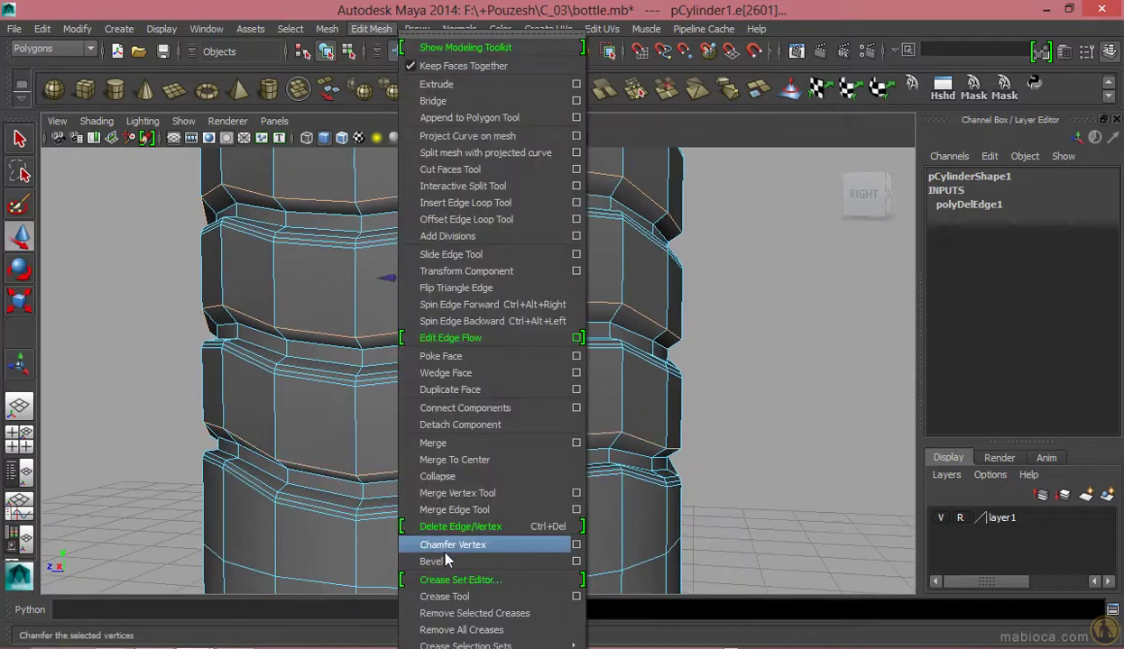
click(434, 561)
scroll(469, 541, up, 3)
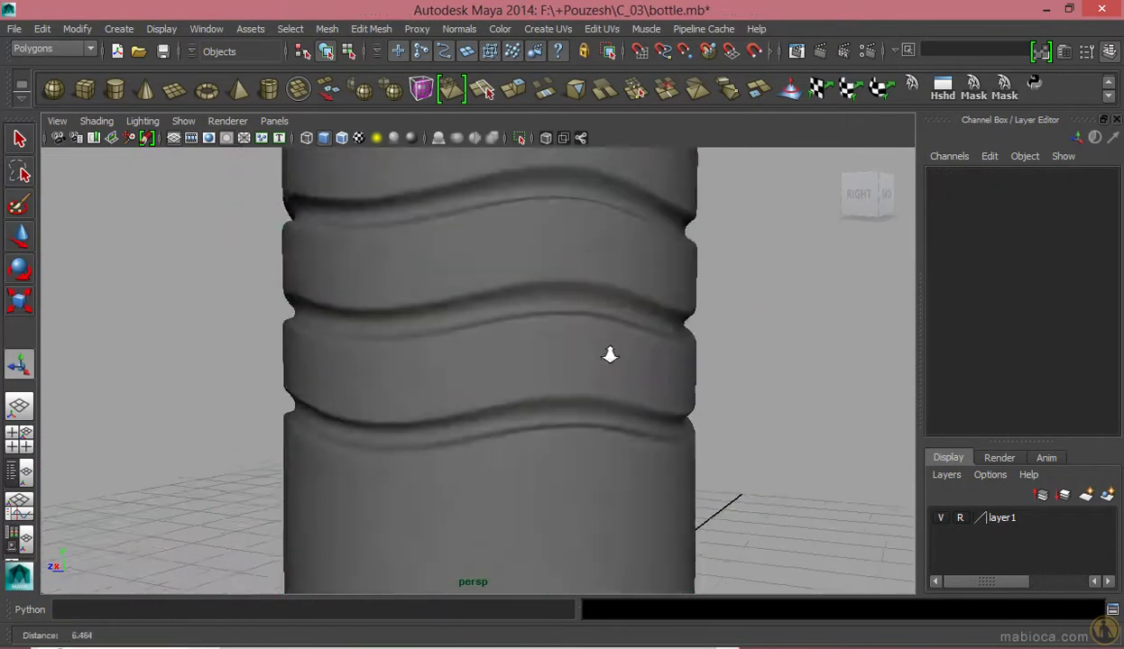
scroll(424, 370, down, 3)
- Select the vertical edges around the bottle's base
click(451, 514)
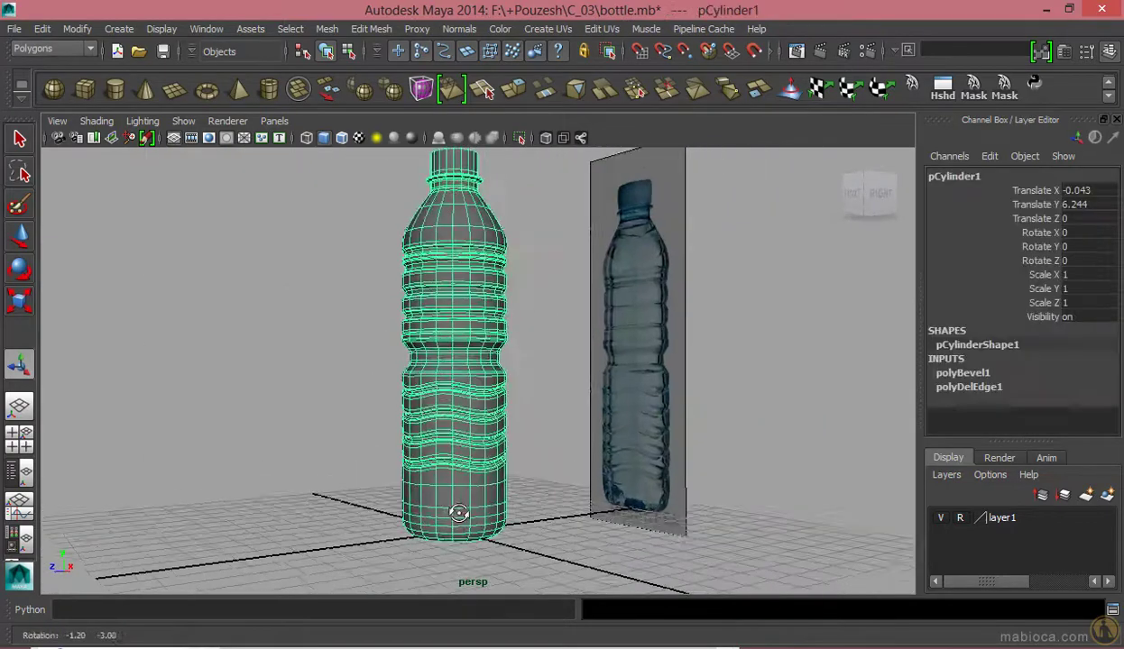
scroll(582, 426, up, 5)
mouse_move(582, 427)
alt+middle_down()
mouse_move(136, 431)
mouse_move(330, 323)
alt+middle_up()
key(space)
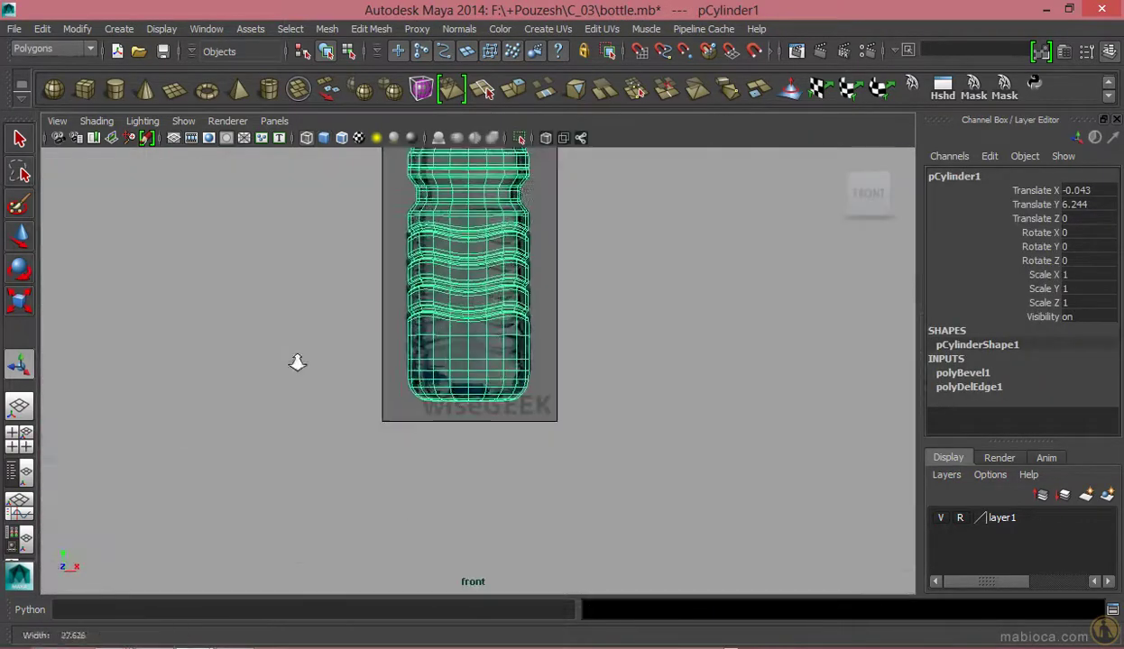
right_drag(544, 301, 537, 216)
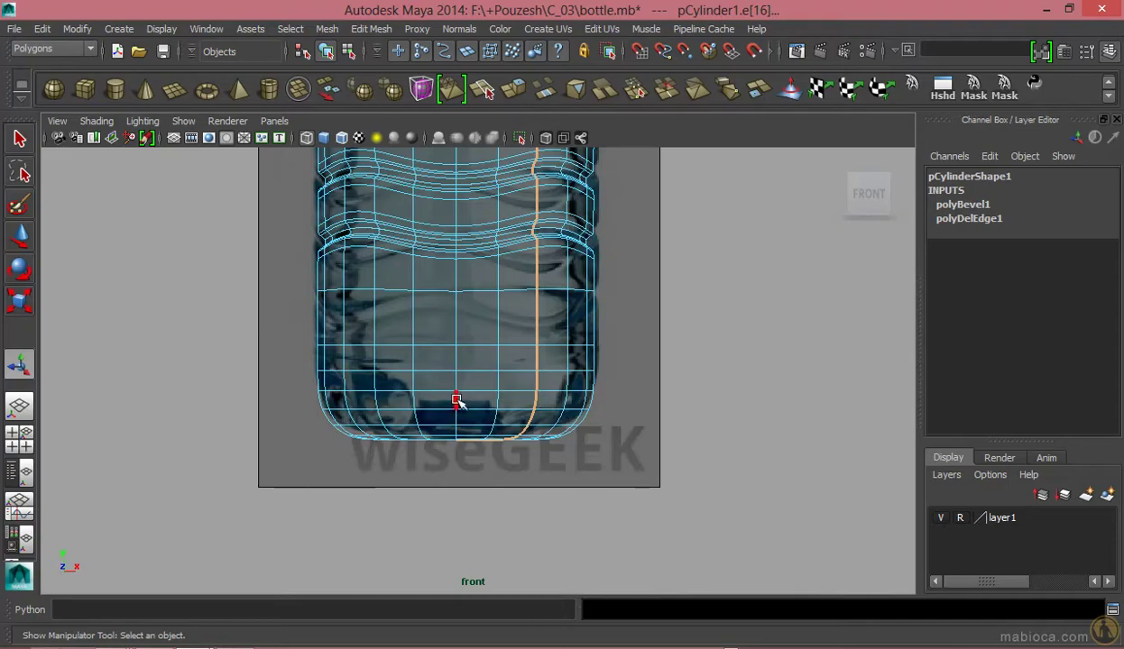
key(space)
mouse_move(567, 401)
alt+mouse_down()
mouse_move(271, 463)
mouse_move(539, 414)
mouse_move(338, 483)
mouse_move(459, 439)
mouse_move(552, 495)
mouse_move(569, 474)
mouse_move(497, 464)
mouse_move(424, 471)
mouse_move(424, 431)
alt+mouse_up()
alt+right_drag(424, 431, 381, 439)
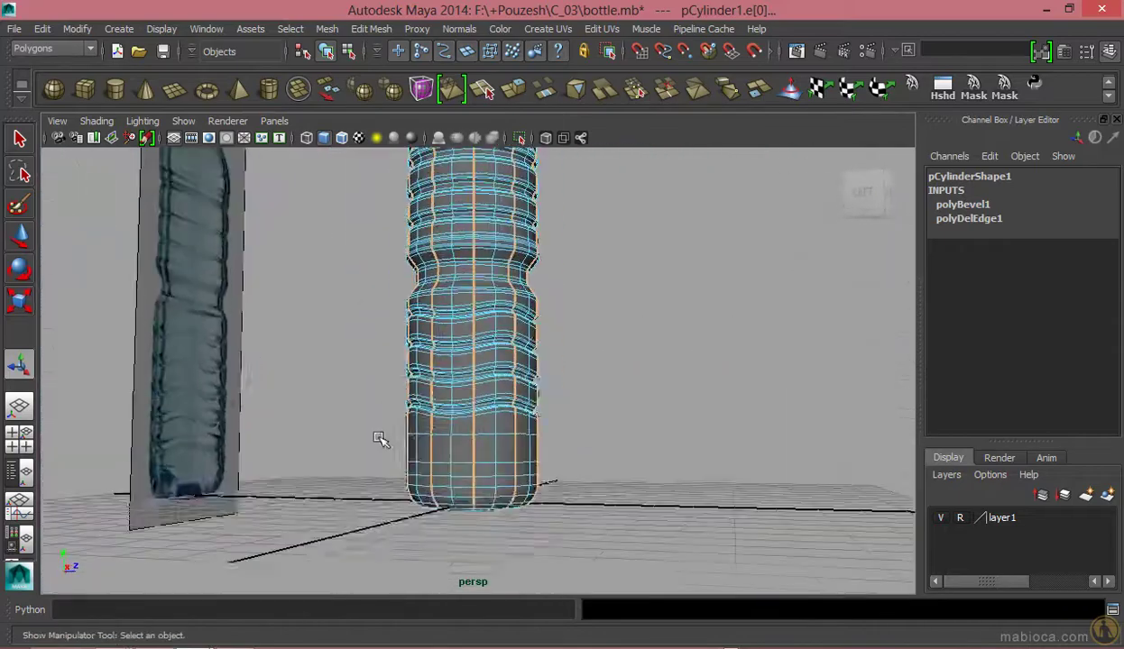
key(space)
key(space)
key(space)
key(space)
mouse_move(757, 426)
alt+mouse_down()
mouse_move(582, 309)
mouse_move(521, 393)
mouse_move(499, 495)
mouse_move(447, 557)
alt+mouse_up()
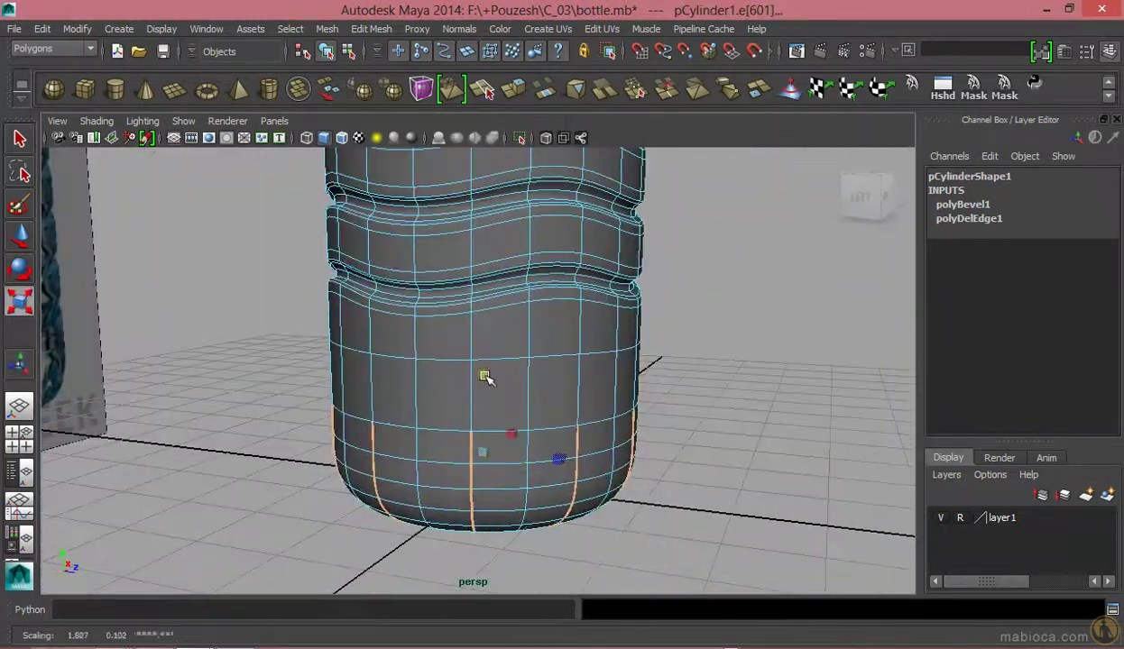
alt+drag(485, 377, 389, 449)
alt+drag(499, 359, 523, 270)
- Bevel the base edges and raise polyBevel2 Segments to 3
click(371, 28)
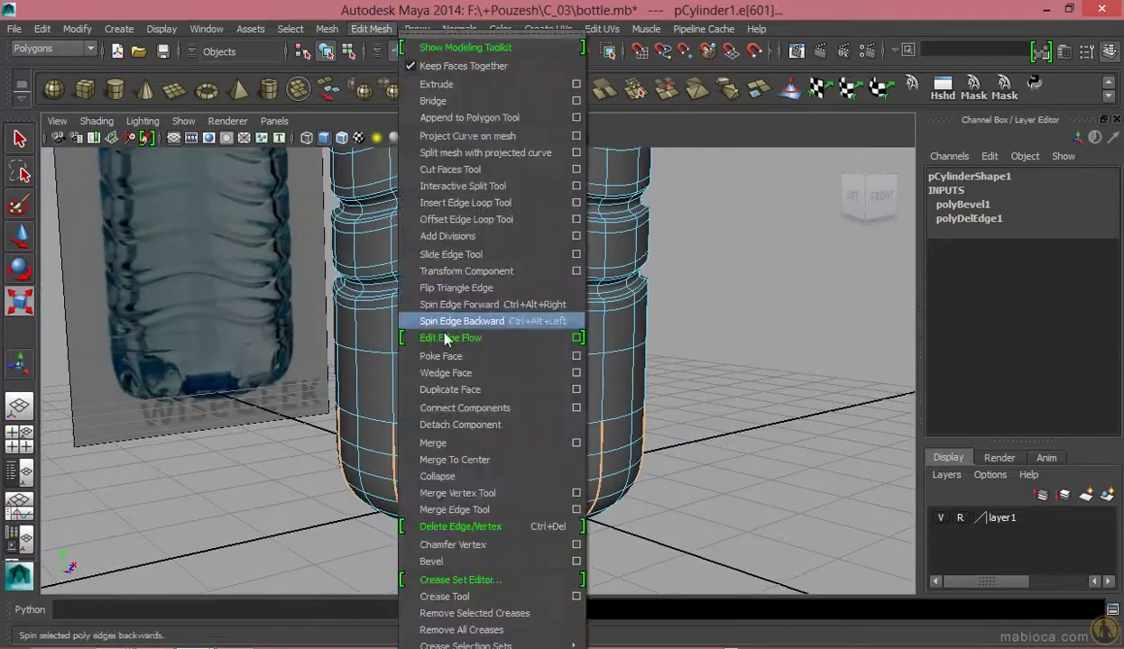
click(451, 520)
mouse_move(487, 487)
alt+mouse_down()
mouse_move(628, 402)
mouse_move(496, 466)
mouse_move(505, 442)
alt+mouse_up()
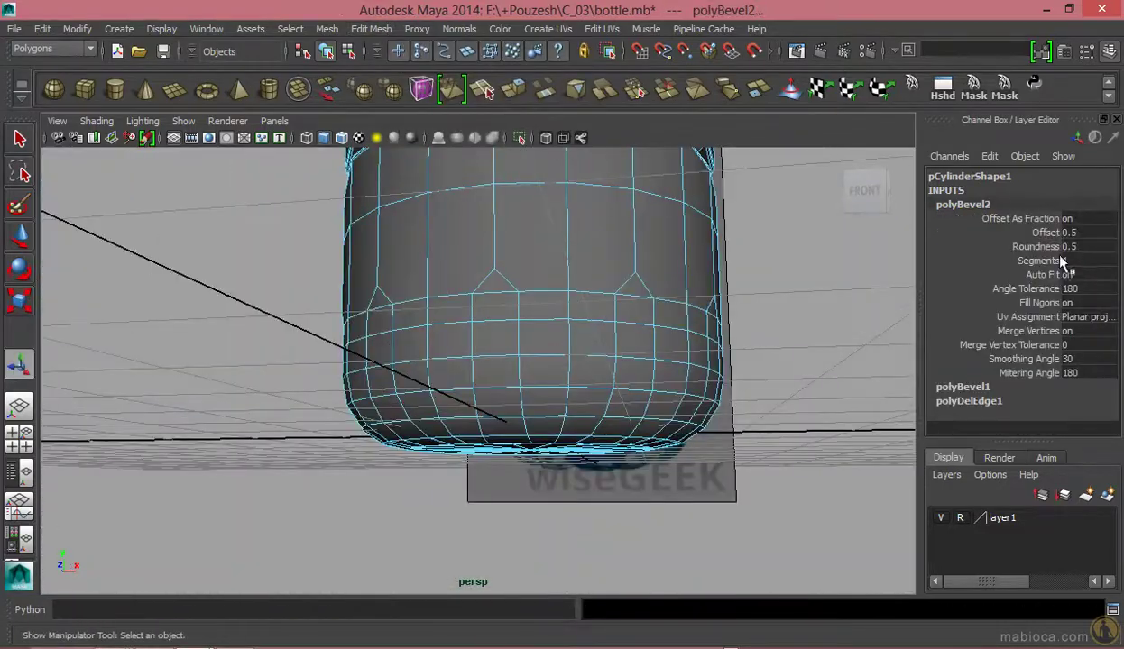
mouse_move(680, 297)
alt+mouse_down()
mouse_move(767, 275)
mouse_move(797, 318)
mouse_move(742, 411)
mouse_move(569, 329)
mouse_move(582, 302)
alt+mouse_up()
middle_drag(582, 302, 594, 296)
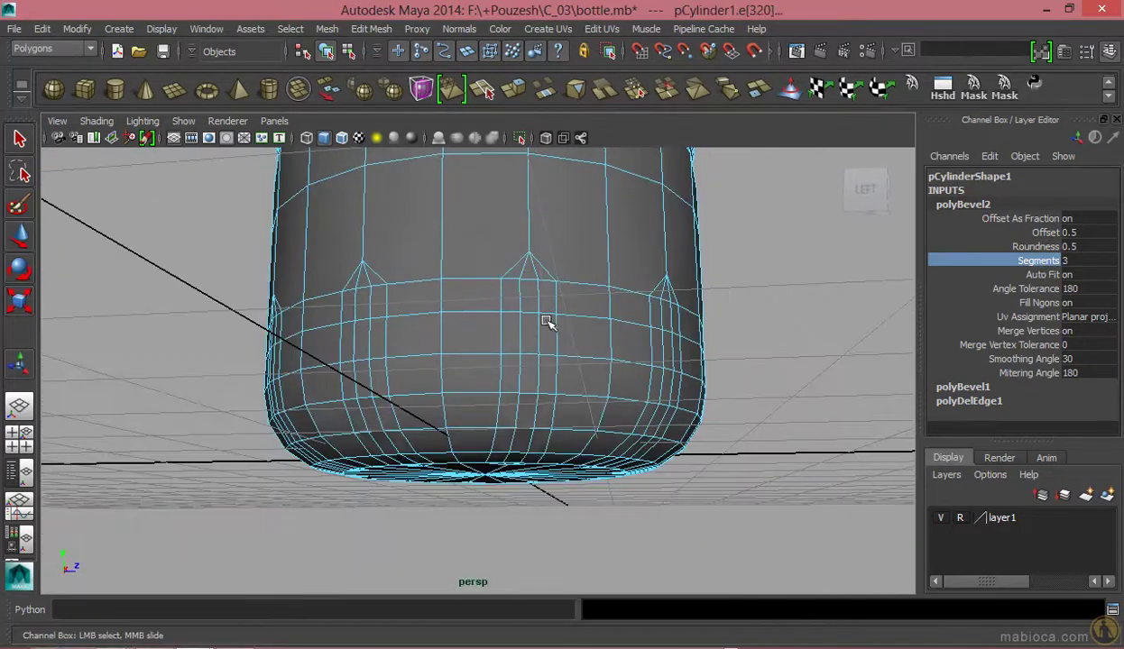
- Orbit around the bottle's bottom to inspect the new dimple strips
mouse_move(541, 335)
alt+mouse_down()
mouse_move(484, 356)
mouse_move(526, 362)
mouse_move(484, 333)
mouse_move(640, 350)
alt+mouse_up()
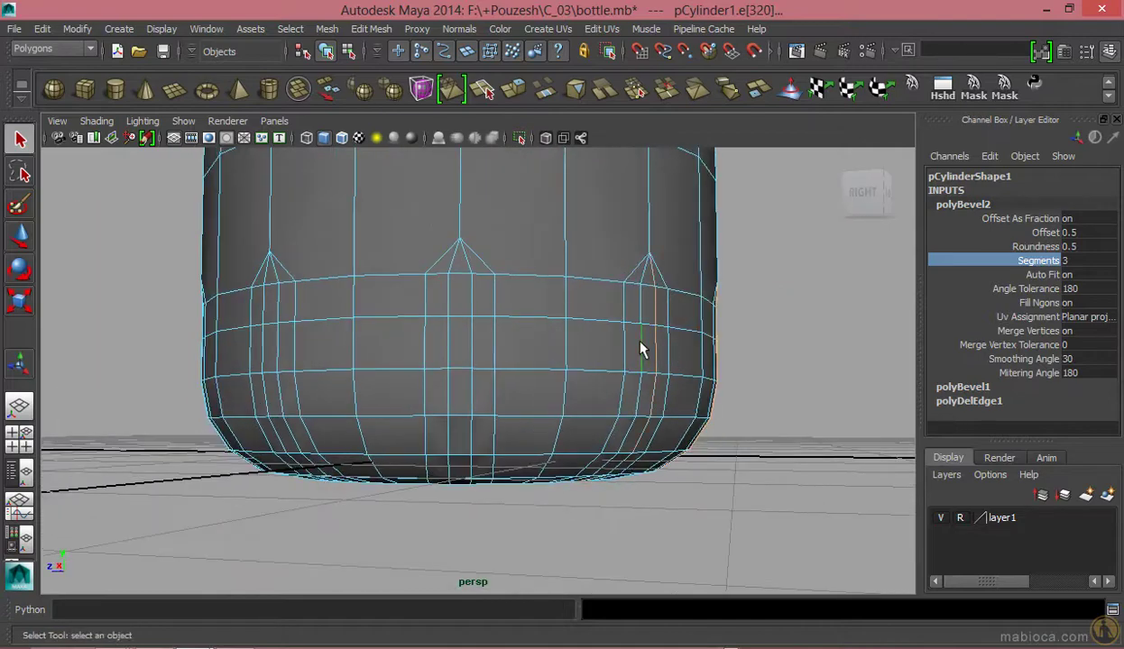
alt+drag(420, 350, 578, 346)
mouse_move(400, 334)
alt+mouse_down()
mouse_move(567, 355)
mouse_move(523, 363)
alt+mouse_up()
key(space)
key(space)
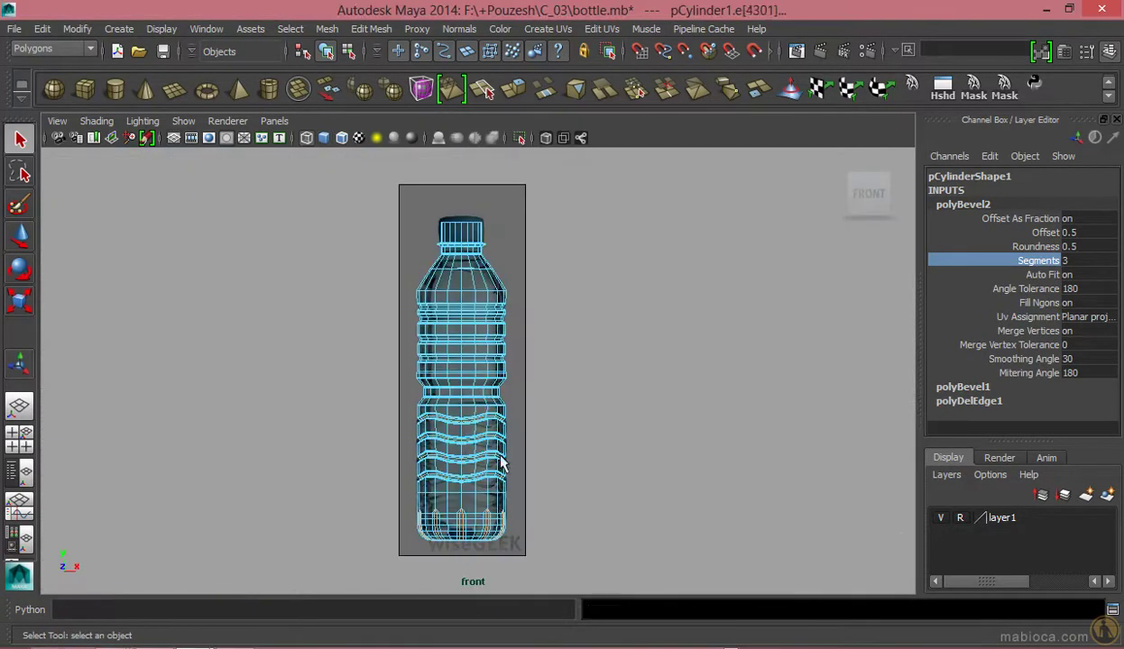
scroll(198, 265, up, 5)
key(space)
key(space)
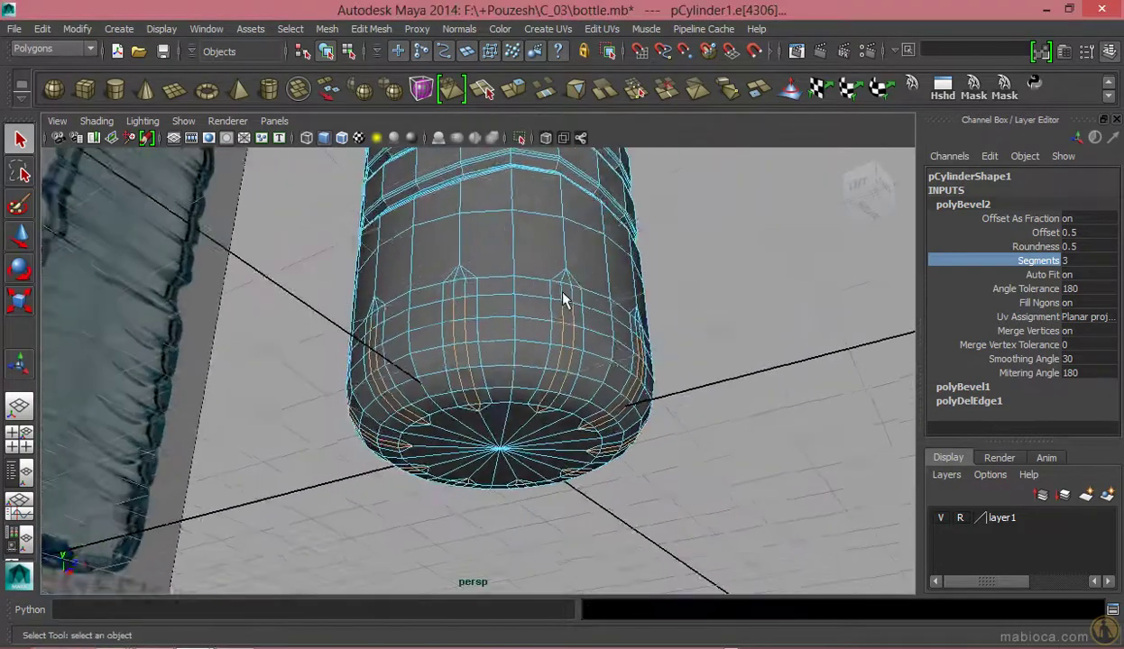
alt+drag(546, 283, 511, 301)
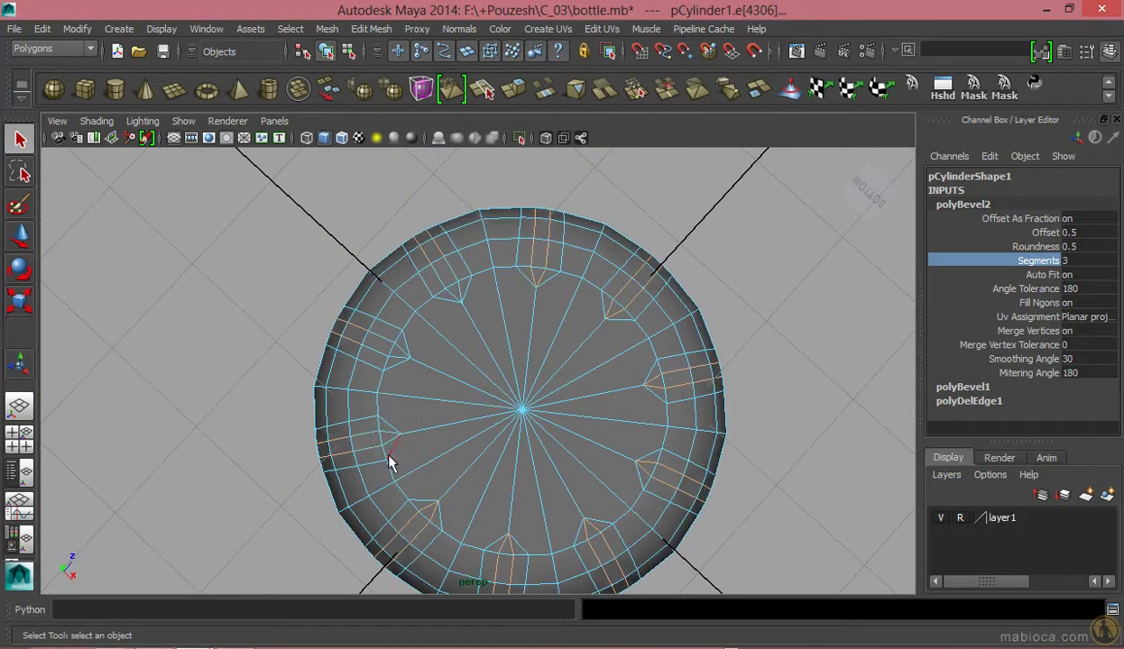
alt+drag(534, 566, 603, 555)
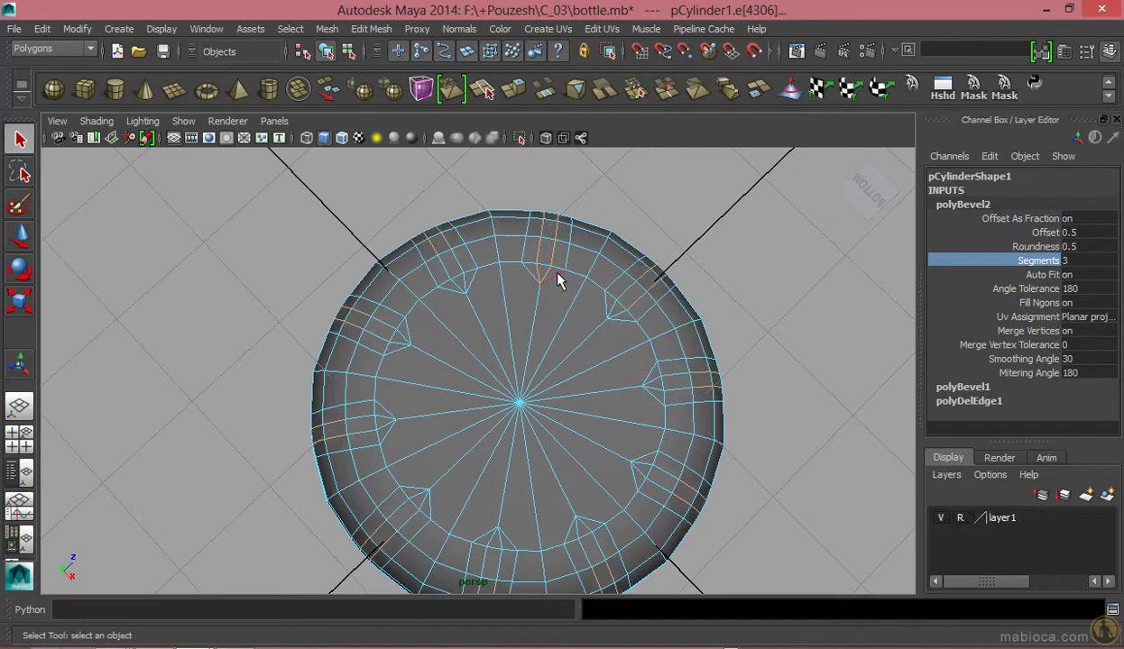
mouse_move(557, 281)
alt+mouse_down()
mouse_move(626, 431)
mouse_move(447, 451)
mouse_move(568, 403)
mouse_move(532, 328)
mouse_move(564, 347)
mouse_move(735, 299)
mouse_move(881, 365)
mouse_move(499, 364)
mouse_move(395, 283)
mouse_move(514, 350)
mouse_move(561, 297)
mouse_move(592, 353)
mouse_move(642, 396)
mouse_move(567, 360)
mouse_move(614, 371)
mouse_move(487, 285)
mouse_move(647, 246)
mouse_move(530, 261)
mouse_move(532, 282)
alt+mouse_up()
key(r)
- Convert the edge selection to vertices and inspect them around the base
click(289, 29)
mouse_move(332, 241)
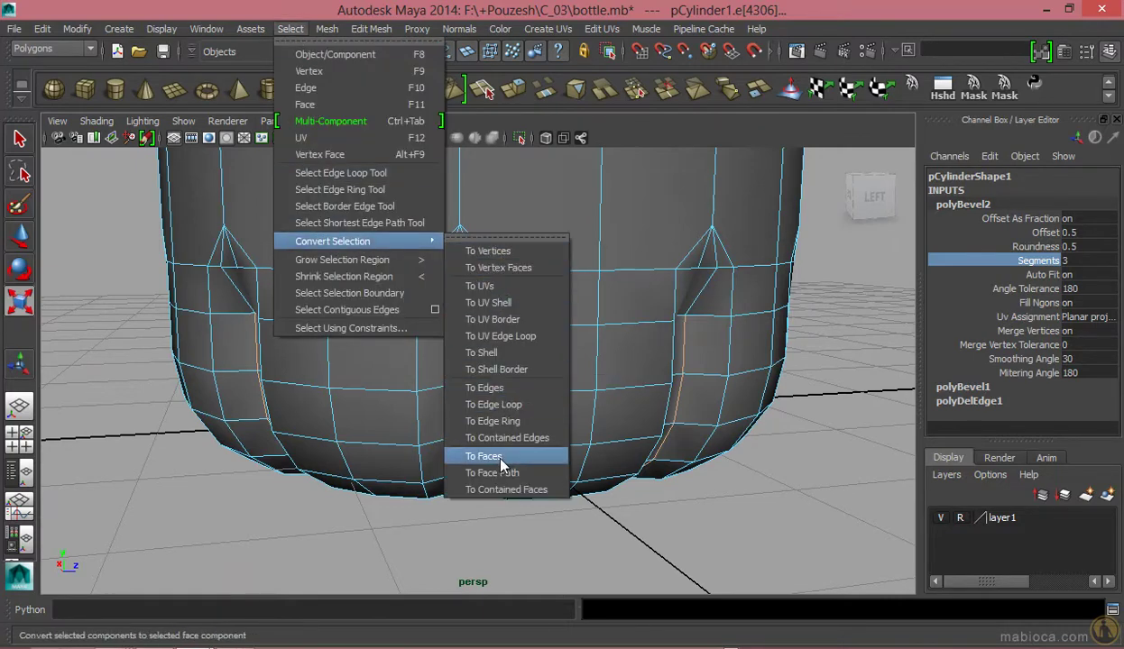
click(487, 250)
alt+drag(591, 321, 571, 280)
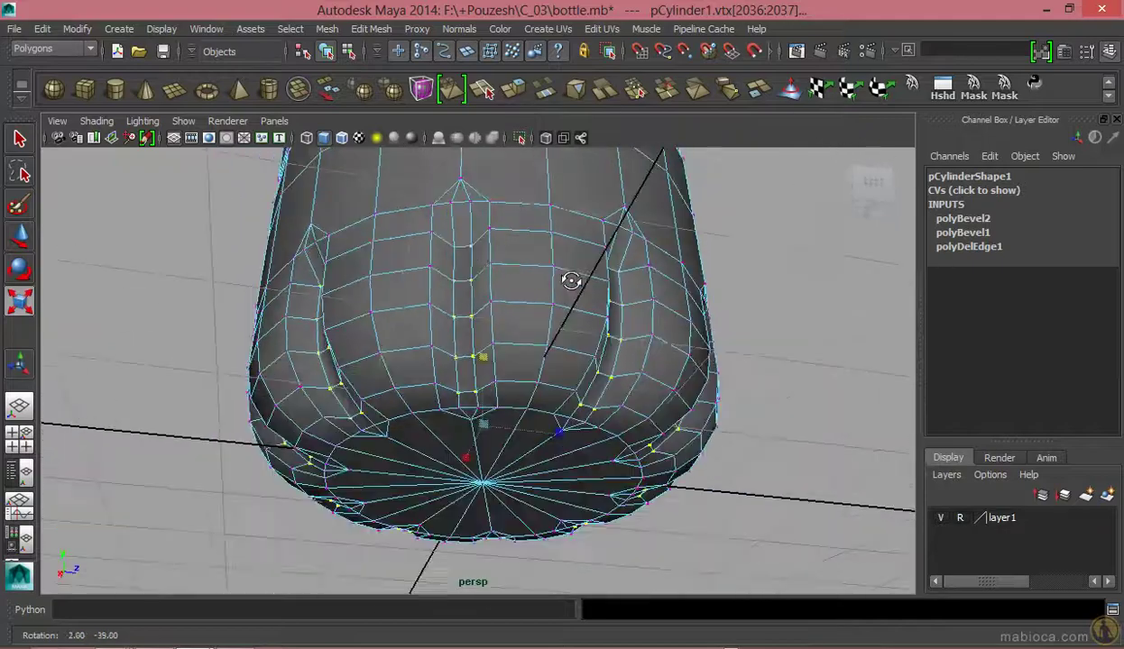
key(r)
mouse_move(183, 377)
alt+mouse_down()
mouse_move(622, 283)
mouse_move(482, 284)
mouse_move(369, 266)
mouse_move(580, 291)
mouse_move(735, 397)
mouse_move(754, 389)
mouse_move(742, 379)
alt+mouse_up()
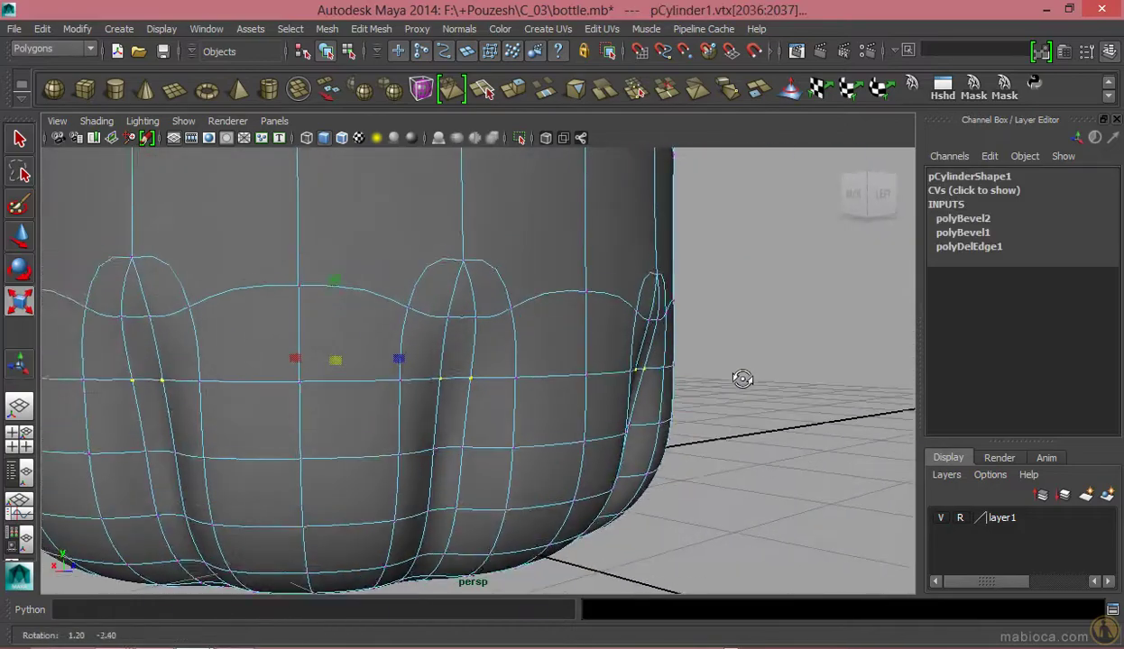
- Clear the vertices, reselect the bottle and pick an edge near the base dimples
key(q)
click(765, 309)
alt+drag(765, 308, 556, 328)
click(557, 329)
scroll(556, 329, up, 3)
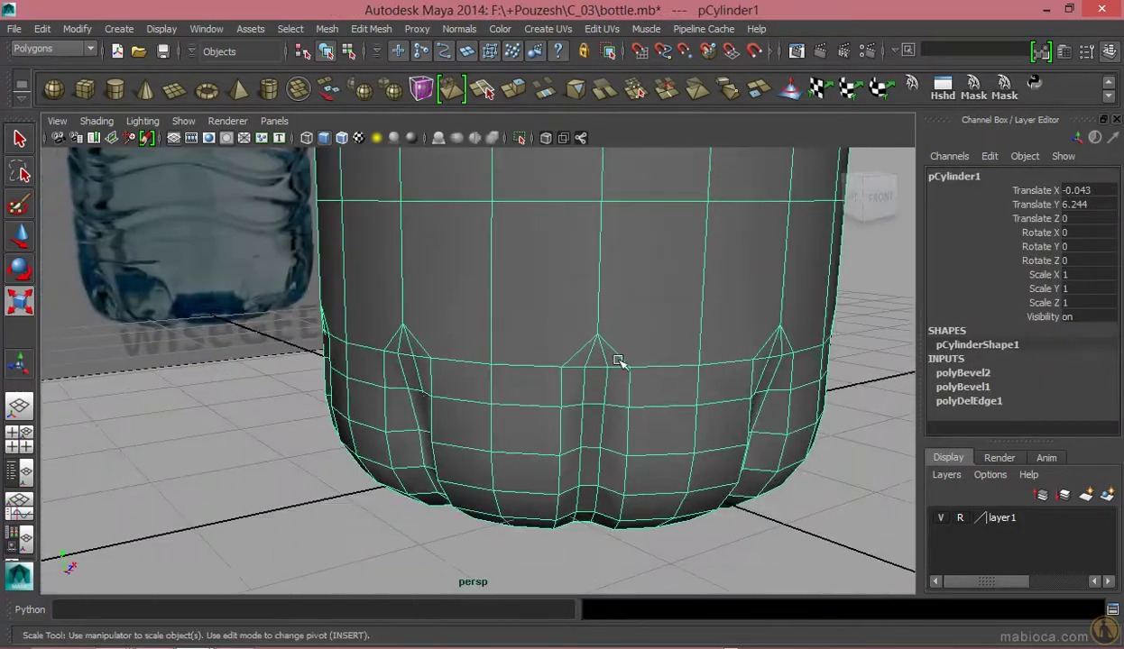
click(839, 535)
mouse_move(838, 535)
alt+mouse_down()
mouse_move(745, 401)
mouse_move(604, 396)
mouse_move(90, 214)
alt+mouse_up()
click(604, 396)
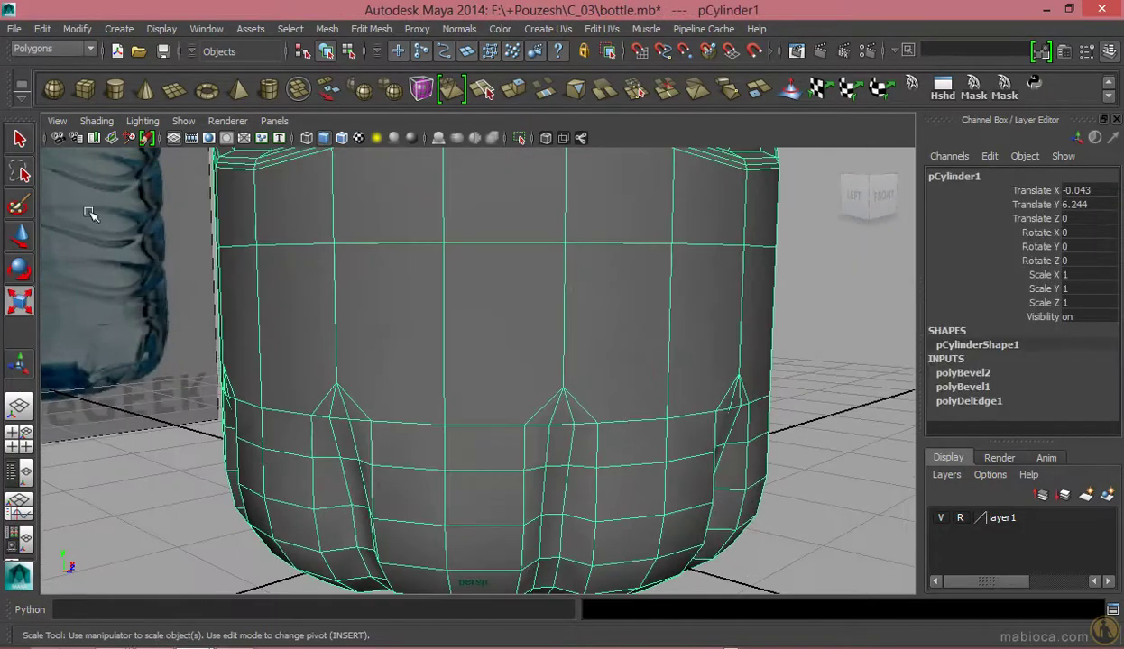
key(F10)
click(580, 408)
- Merge the two vertices at a dimple tip into a single point
key(F8)
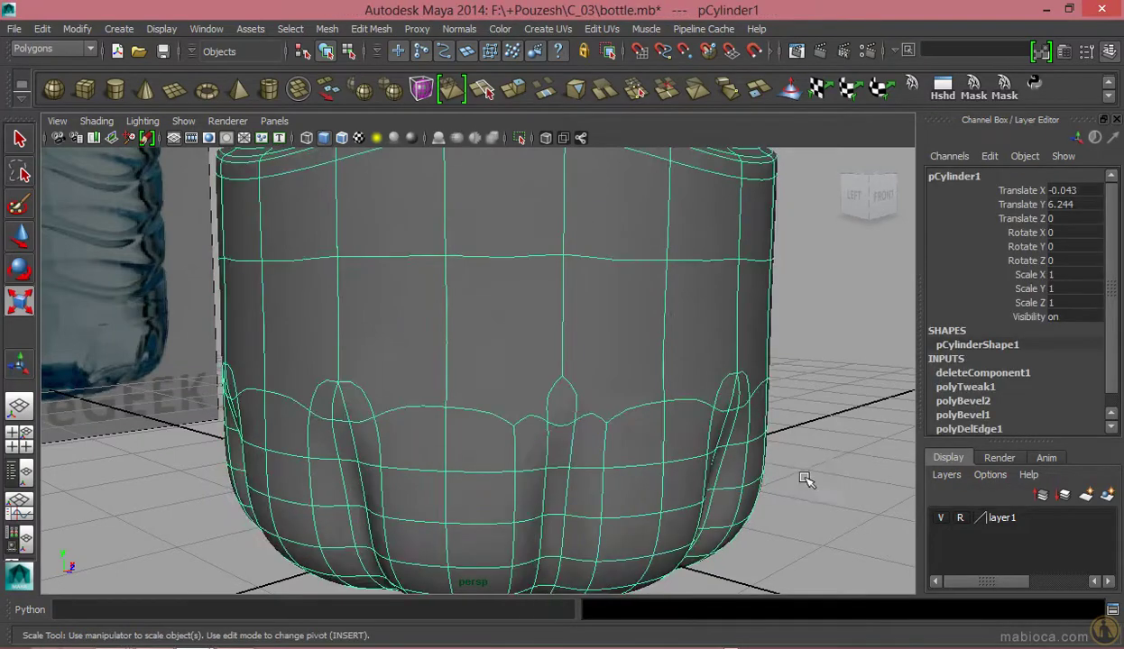
click(803, 476)
mouse_move(802, 476)
alt+mouse_down()
mouse_move(645, 456)
mouse_move(533, 363)
mouse_move(602, 368)
alt+mouse_up()
click(645, 457)
mouse_move(602, 368)
alt+right_down()
mouse_move(585, 256)
mouse_move(509, 253)
alt+right_up()
click(545, 363)
click(454, 460)
key(w)
mouse_move(578, 383)
alt+mouse_down()
mouse_move(792, 290)
mouse_move(602, 451)
mouse_move(429, 307)
mouse_move(461, 328)
alt+mouse_up()
click(429, 307)
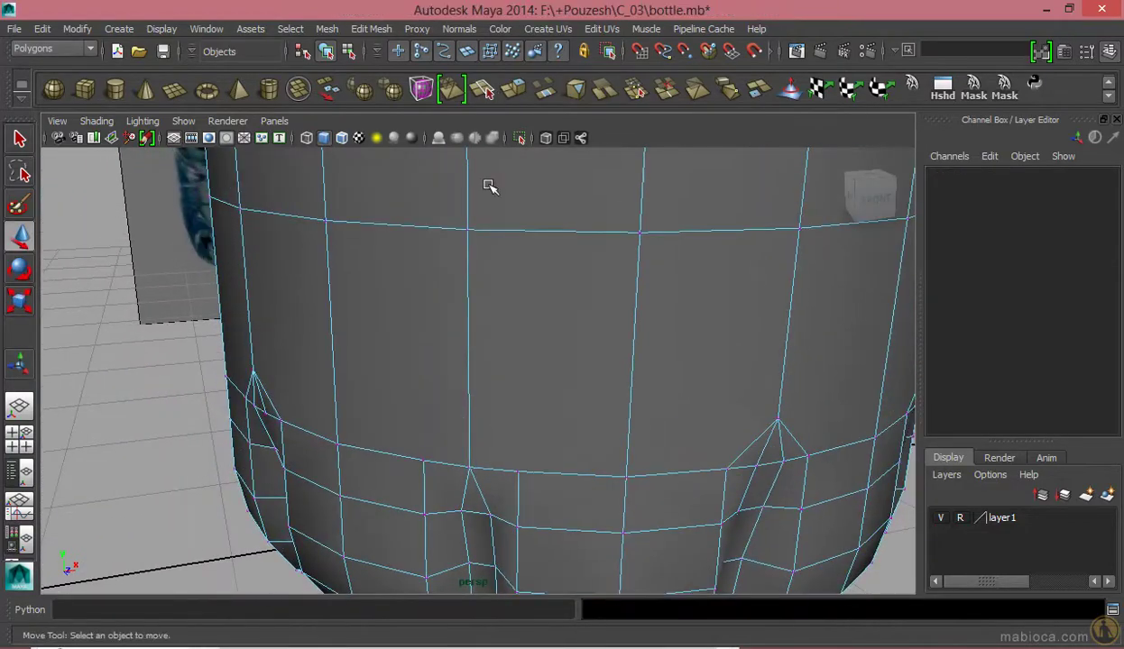
- Preview the bottle smoothed, then return to the unsmoothed mesh
key(F8)
scroll(550, 435, down, 5)
key(3)
alt+drag(550, 436, 624, 446)
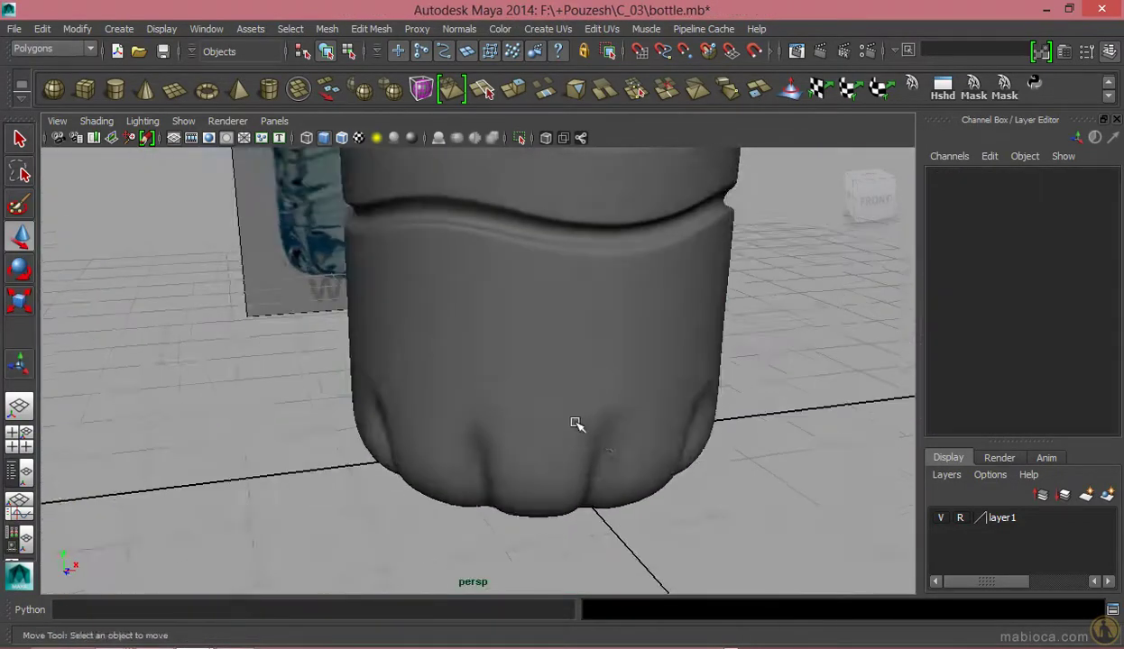
click(577, 424)
scroll(577, 424, up, 3)
key(1)
- Delete the extra edges above a base dimple with Delete Edge/Vertex
key(F10)
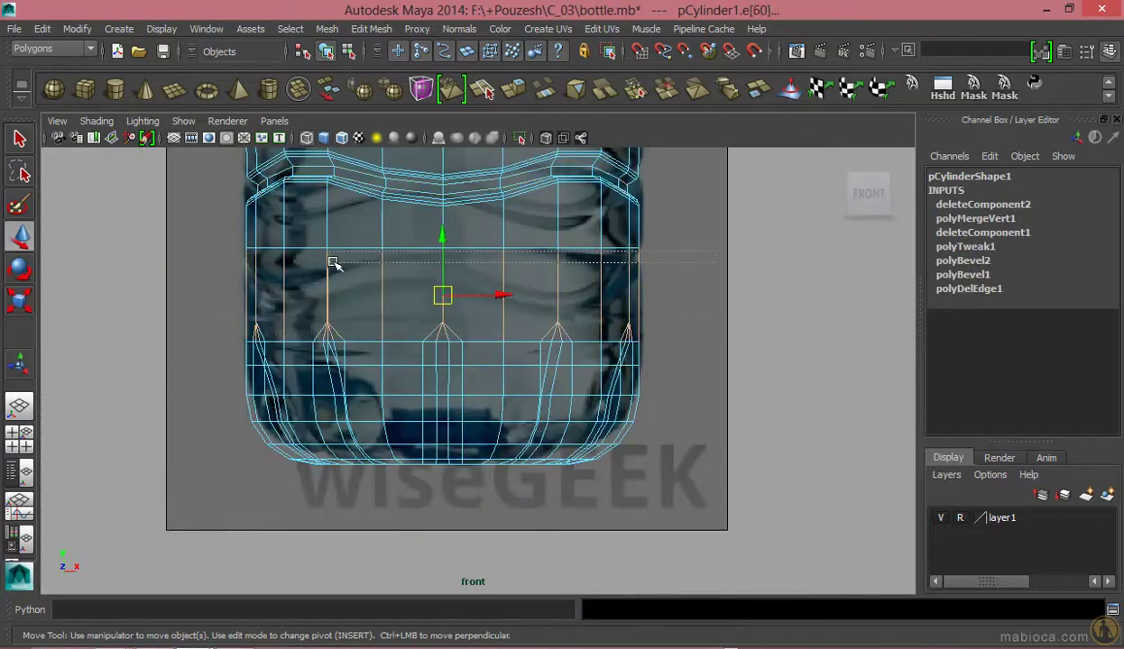
click(333, 263)
key(space)
key(space)
alt+drag(740, 333, 789, 343)
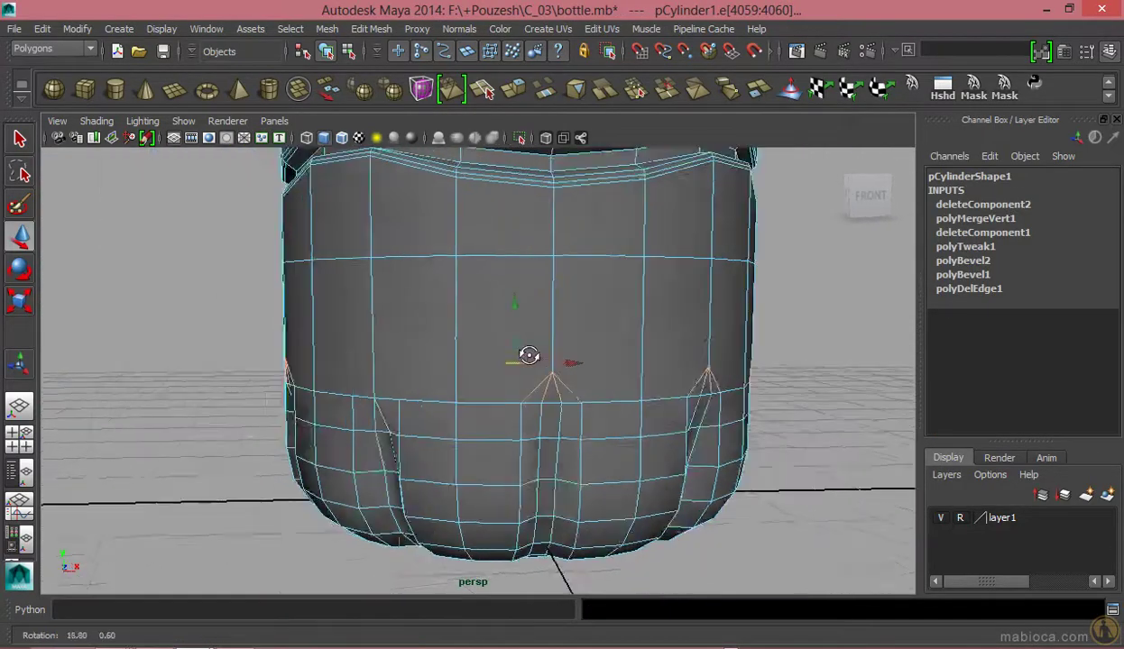
mouse_move(542, 478)
alt+mouse_down()
mouse_move(534, 436)
mouse_move(604, 508)
mouse_move(535, 502)
alt+mouse_up()
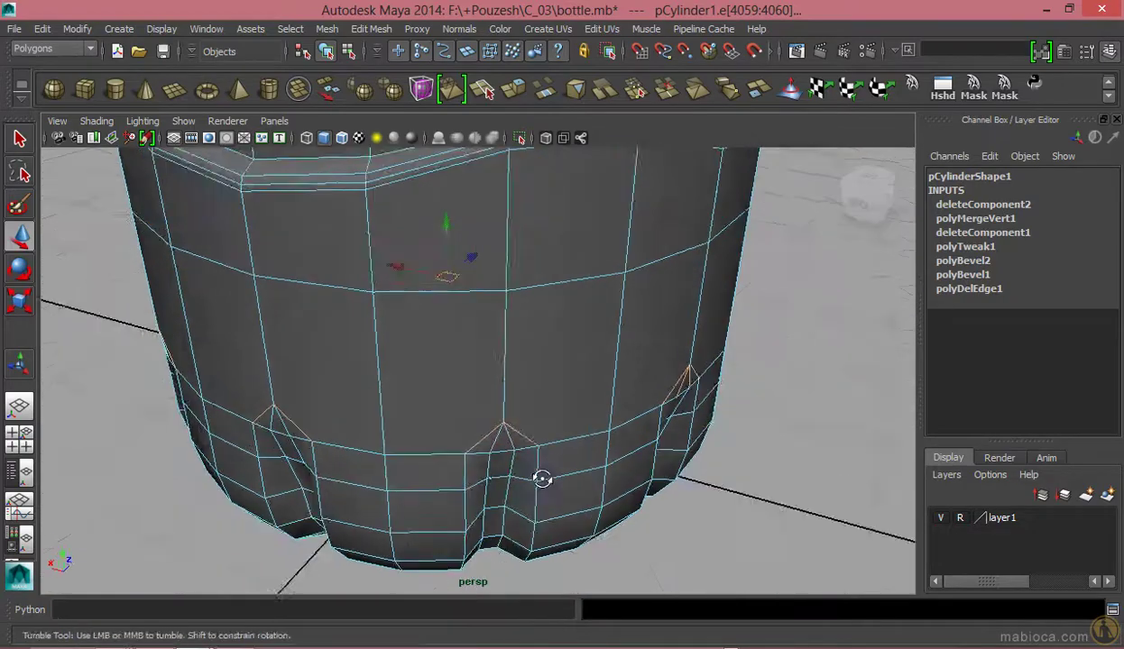
mouse_move(511, 459)
alt+mouse_down()
mouse_move(476, 456)
mouse_move(451, 433)
alt+mouse_up()
click(371, 27)
click(487, 527)
- Select the vertex ring above the base and open the Merge option box
right_drag(590, 251, 510, 250)
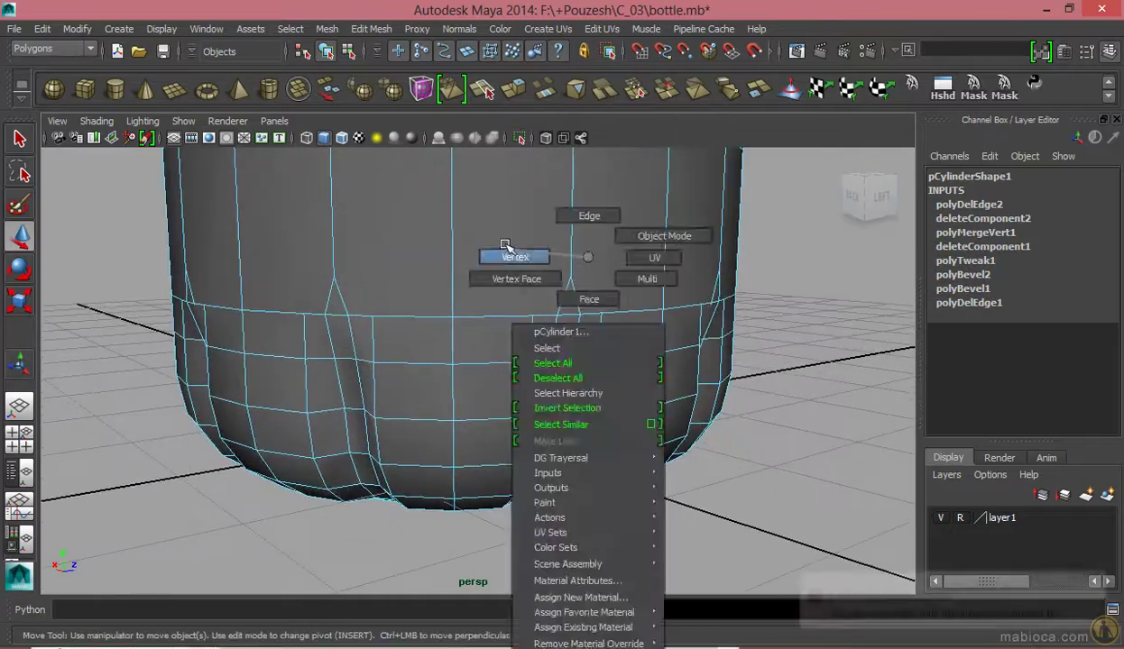
key(space)
mouse_move(459, 381)
alt+mouse_down()
mouse_move(469, 431)
mouse_move(426, 399)
mouse_move(462, 405)
mouse_move(514, 381)
mouse_move(567, 398)
mouse_move(505, 405)
mouse_move(472, 394)
mouse_move(487, 408)
mouse_move(529, 379)
alt+mouse_up()
click(434, 30)
- Merge the selected vertex ring from Merge Vertices Options at threshold 0.0100
click(565, 437)
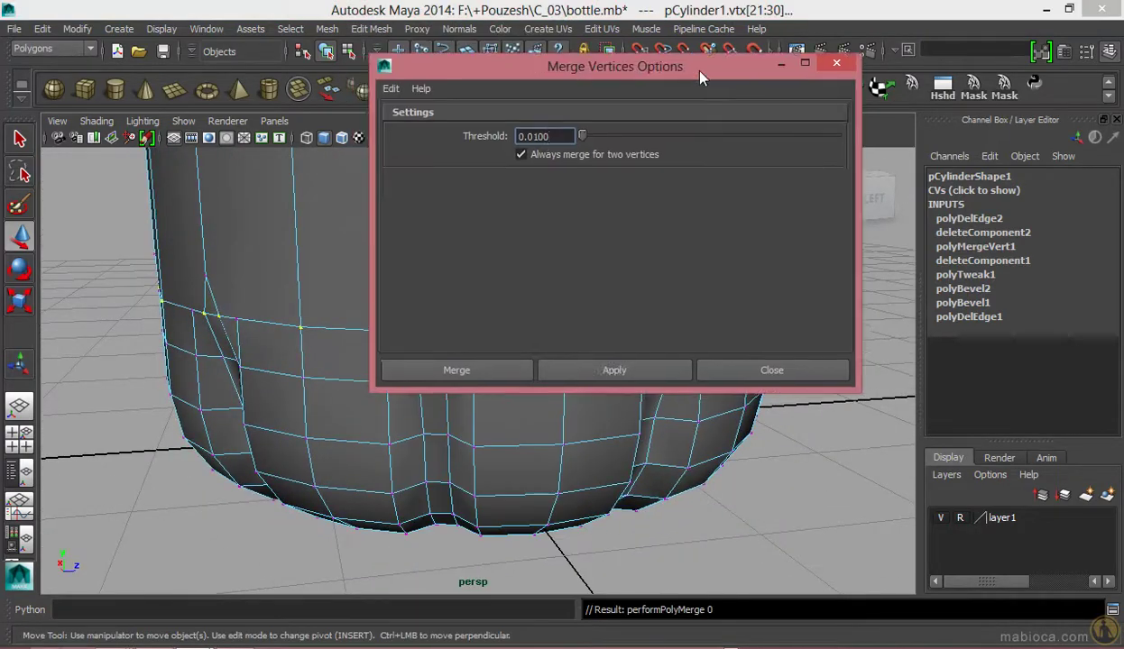
drag(703, 65, 825, 39)
mouse_move(541, 451)
alt+mouse_down()
mouse_move(463, 586)
mouse_move(391, 442)
mouse_move(424, 431)
alt+mouse_up()
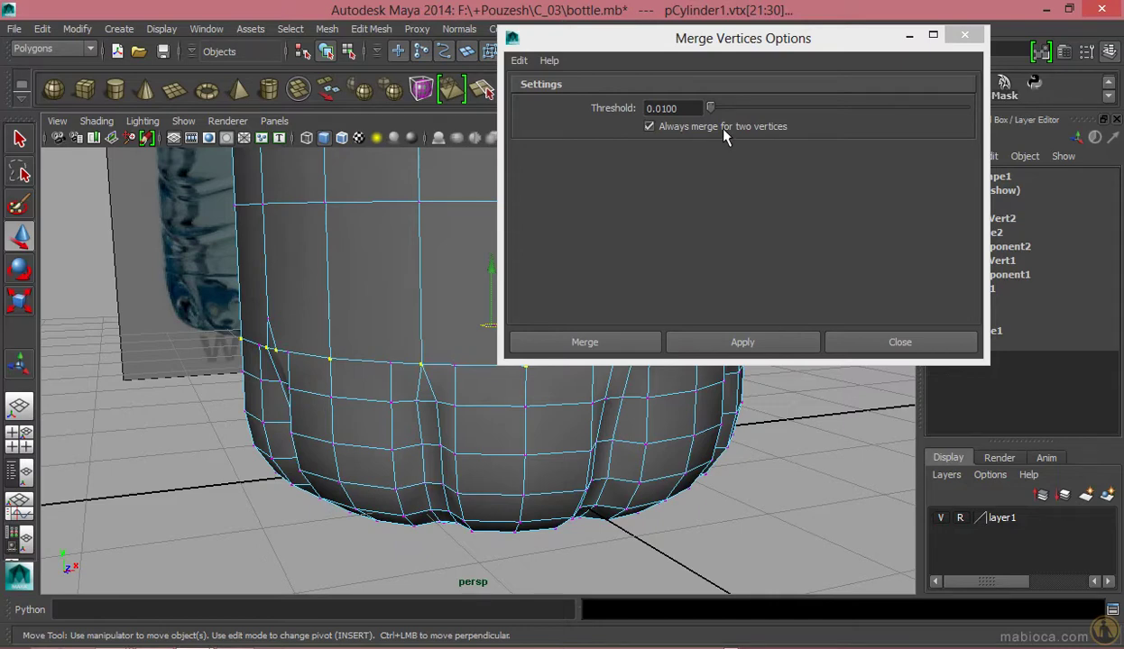
drag(663, 38, 755, 35)
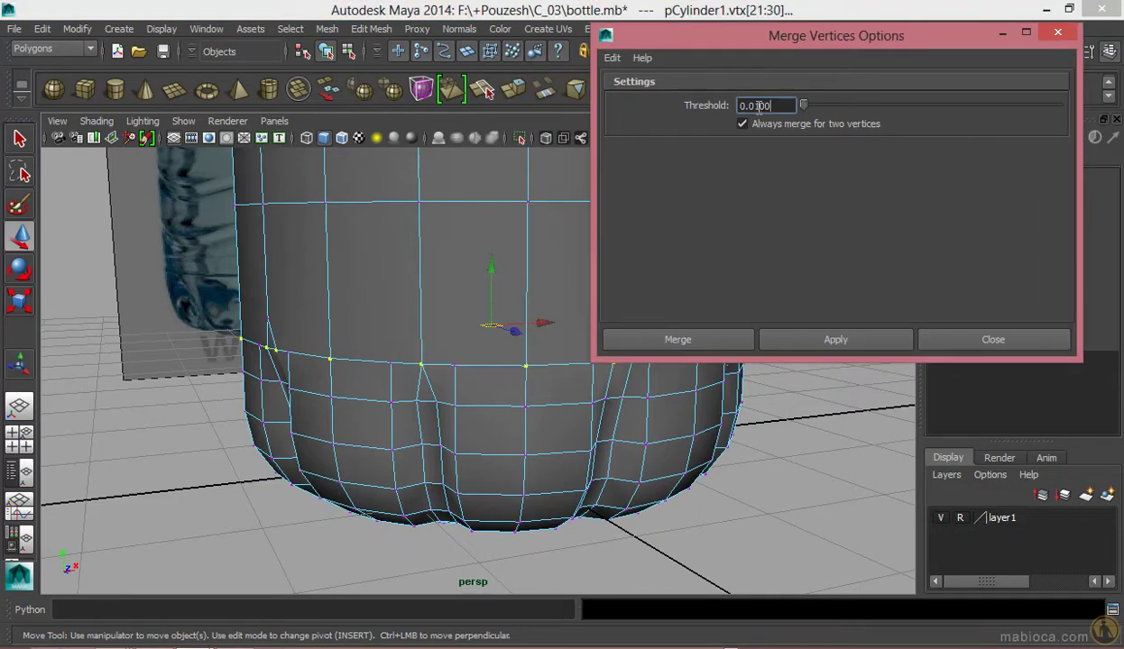
click(992, 339)
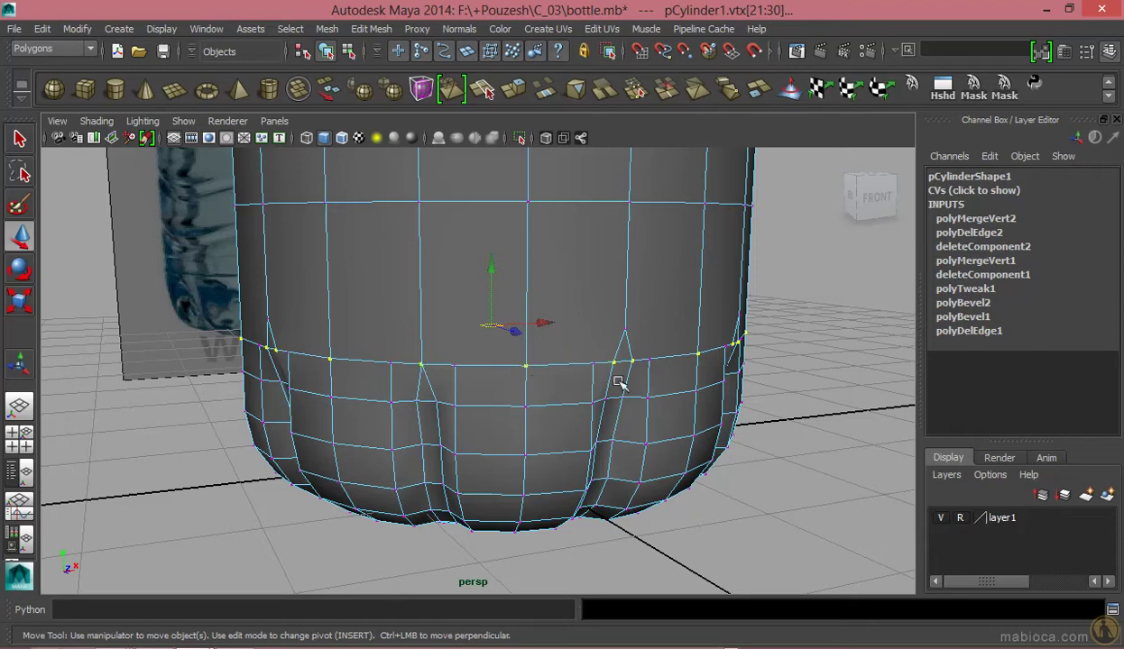
- Set polyMergeVert2 Distance to 0.21 and review the dimpled base
click(978, 220)
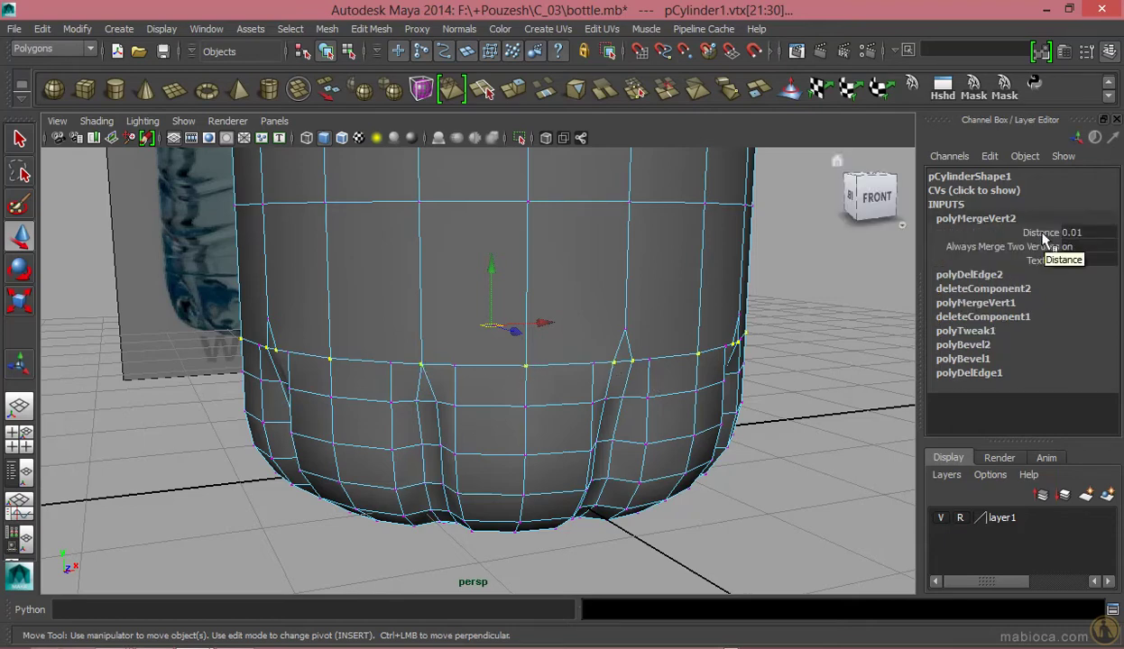
middle_drag(702, 236, 700, 238)
key(space)
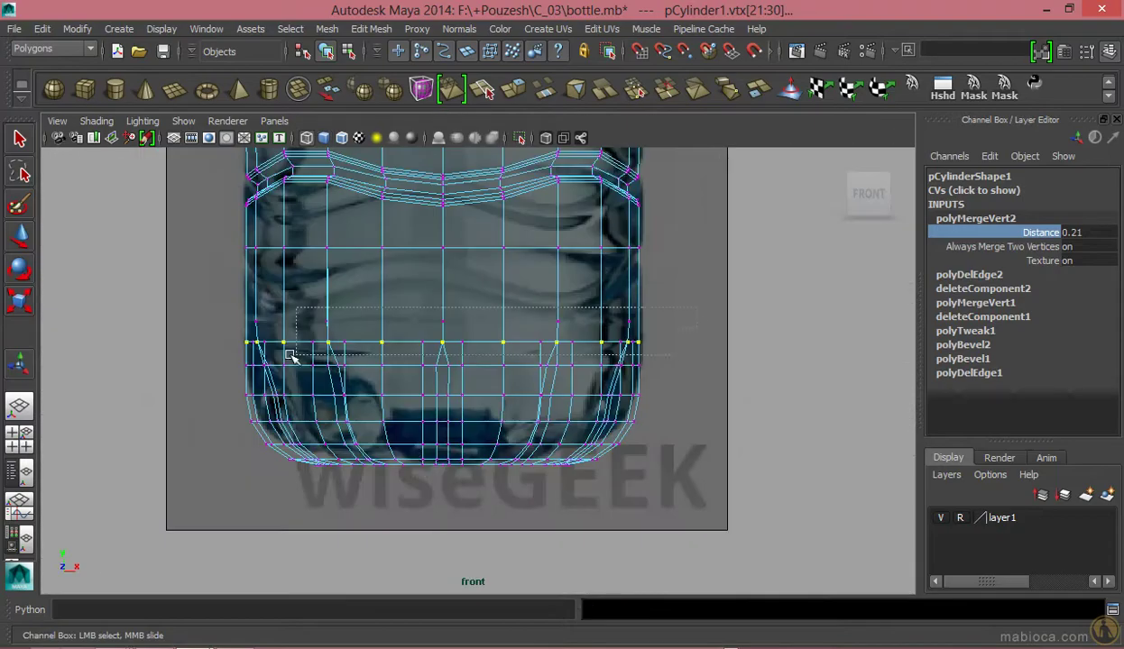
key(space)
mouse_move(601, 318)
alt+mouse_down()
mouse_move(685, 313)
mouse_move(620, 321)
mouse_move(512, 433)
mouse_move(392, 359)
alt+mouse_up()
click(657, 335)
- Assign a new Phong material, phong1, to the bottle from its context menu
scroll(519, 296, down, 3)
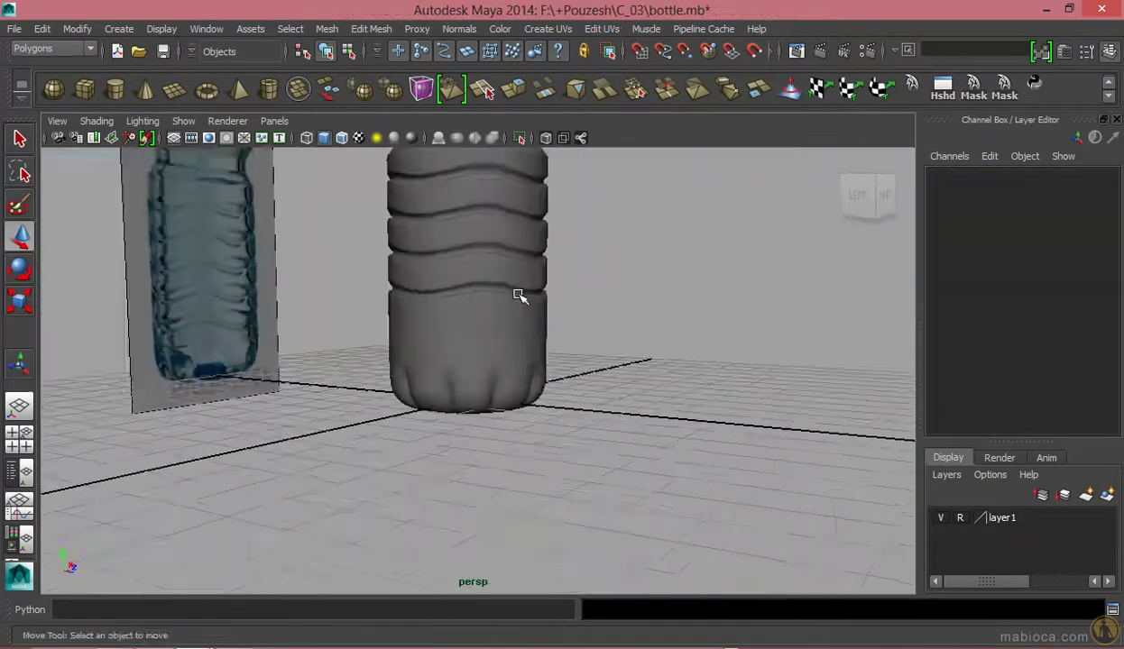
mouse_move(519, 296)
alt+mouse_down()
mouse_move(667, 319)
mouse_move(532, 394)
mouse_move(588, 333)
mouse_move(545, 518)
mouse_move(552, 426)
mouse_move(554, 438)
mouse_move(685, 308)
mouse_move(508, 363)
alt+mouse_up()
click(571, 296)
scroll(571, 296, up, 3)
click(684, 308)
click(519, 363)
right_click(508, 363)
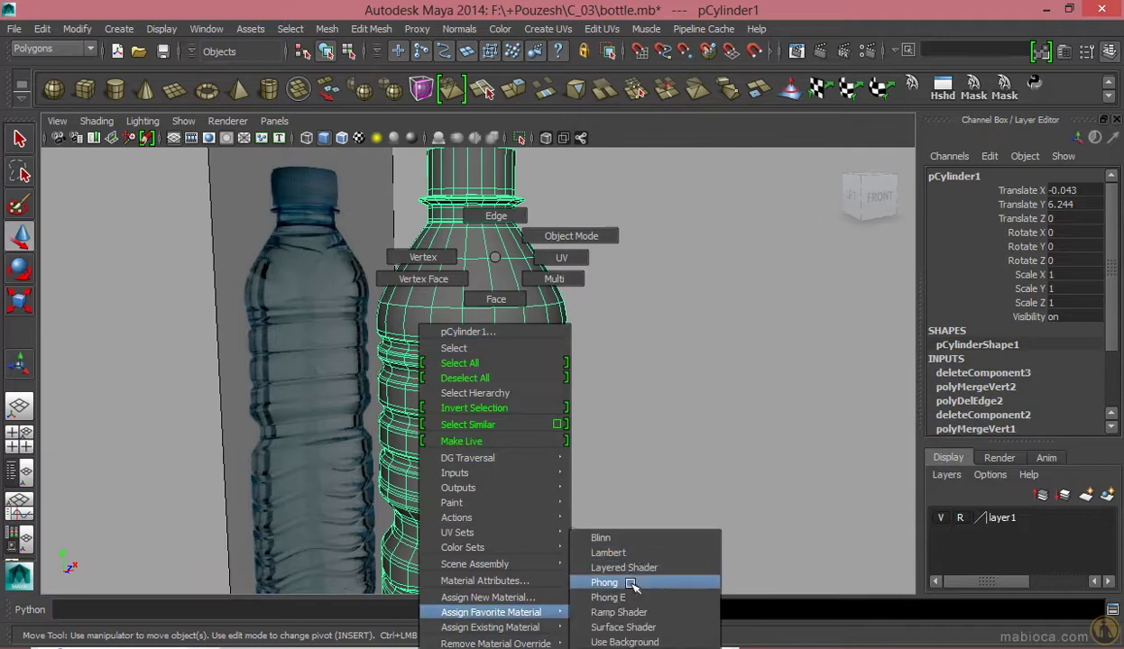
click(633, 584)
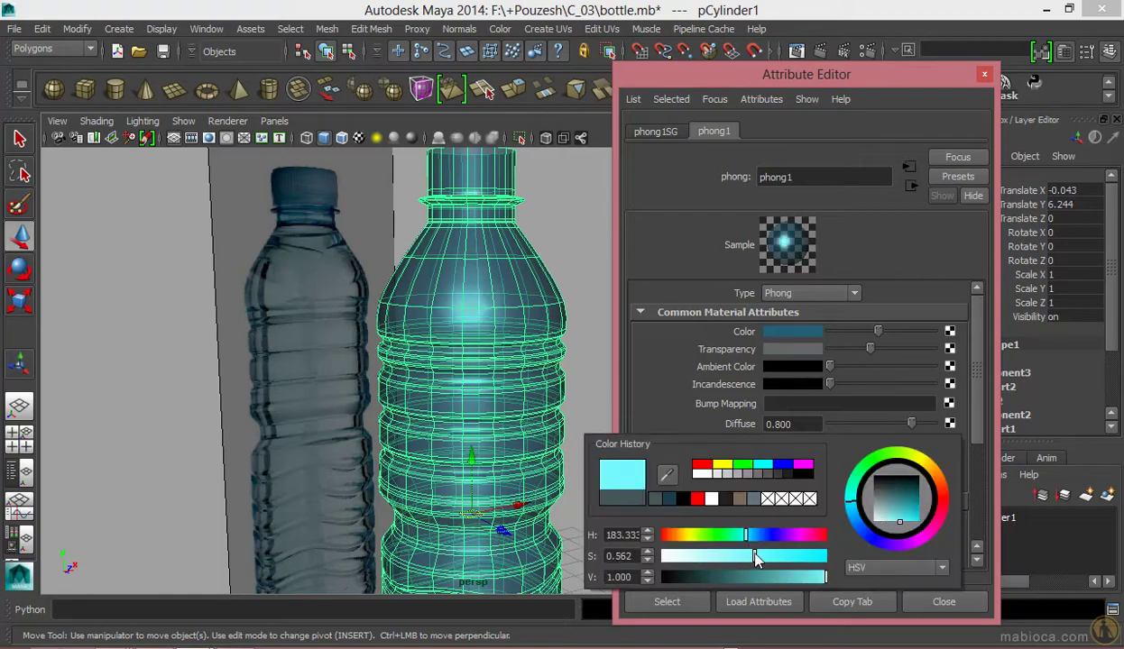
mouse_move(647, 371)
alt+mouse_down()
mouse_move(484, 351)
mouse_move(590, 337)
mouse_move(443, 349)
mouse_move(544, 431)
alt+mouse_up()
click(545, 431)
scroll(541, 379, up, 5)
mouse_move(539, 363)
alt+mouse_down()
mouse_move(462, 383)
mouse_move(515, 191)
alt+mouse_up()
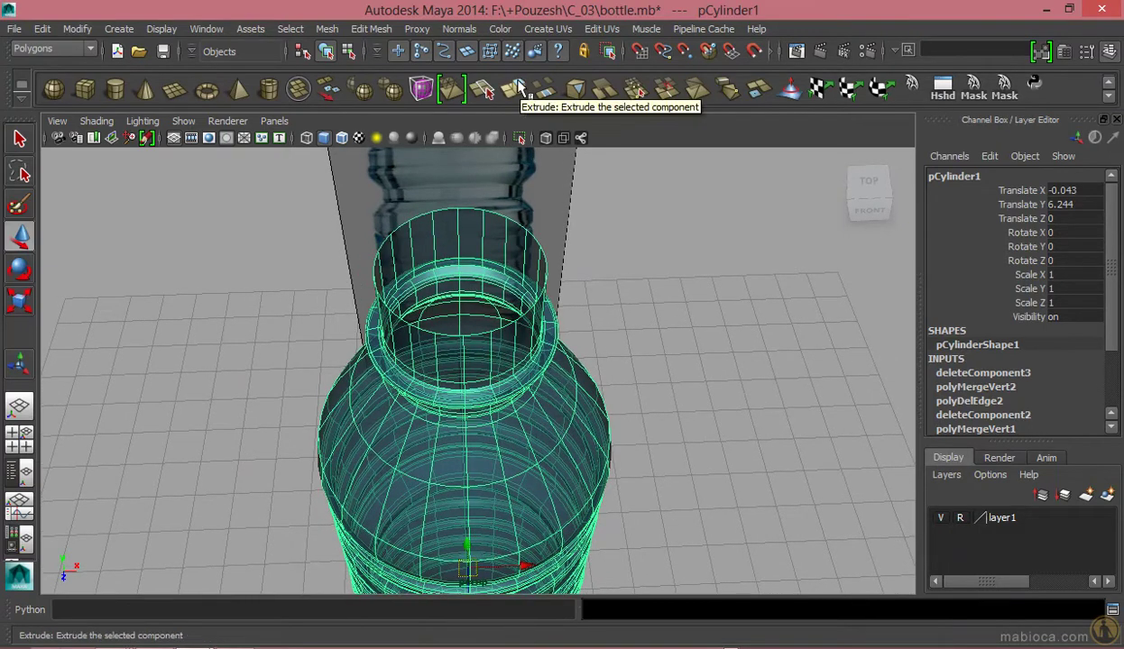
- Turn on Shading > Use Default Material so the bottle shows plain grey
click(96, 123)
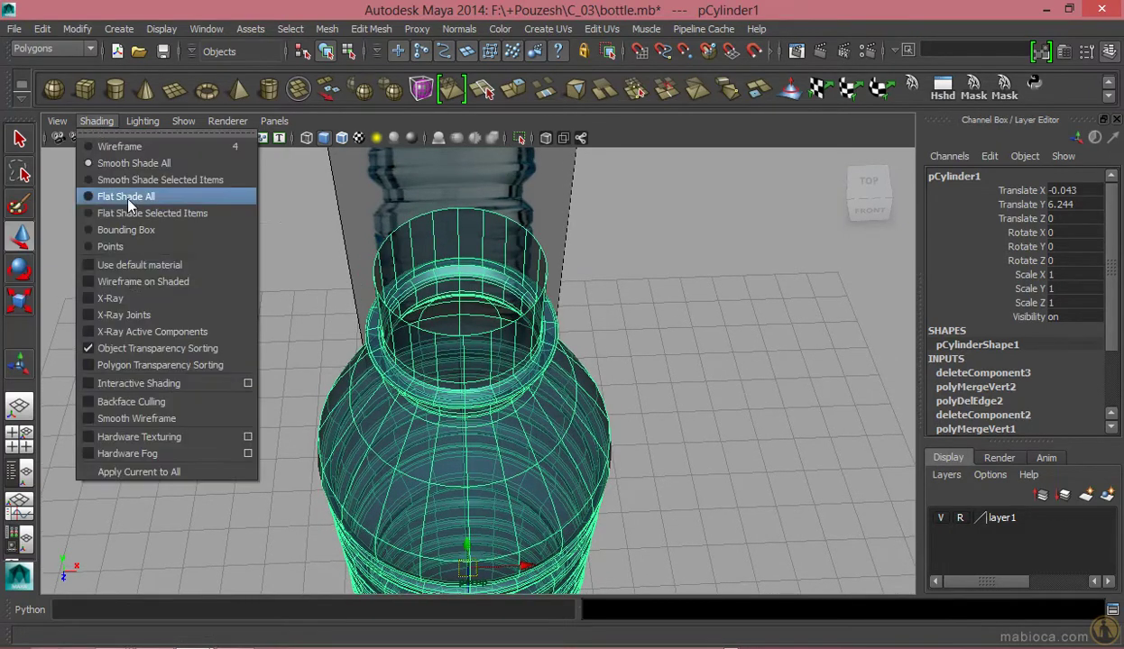
click(135, 260)
click(657, 348)
click(93, 125)
click(550, 466)
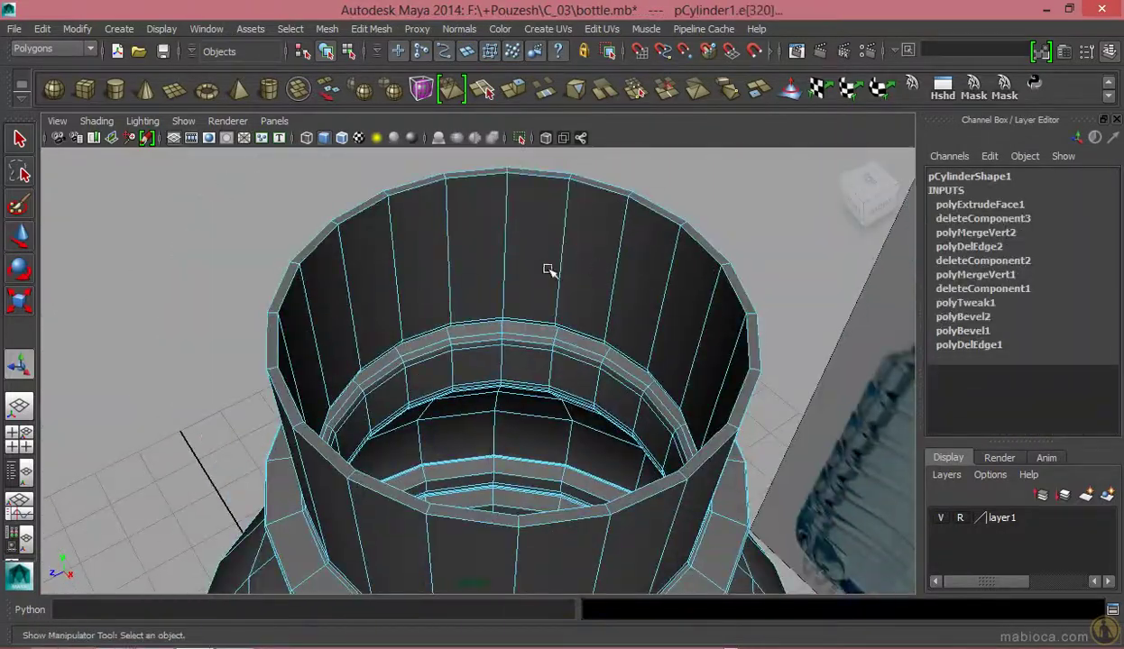
- Select the edge loop around the top rim of the bottle's neck
alt+drag(547, 270, 494, 241)
right_click(494, 241)
click(482, 183)
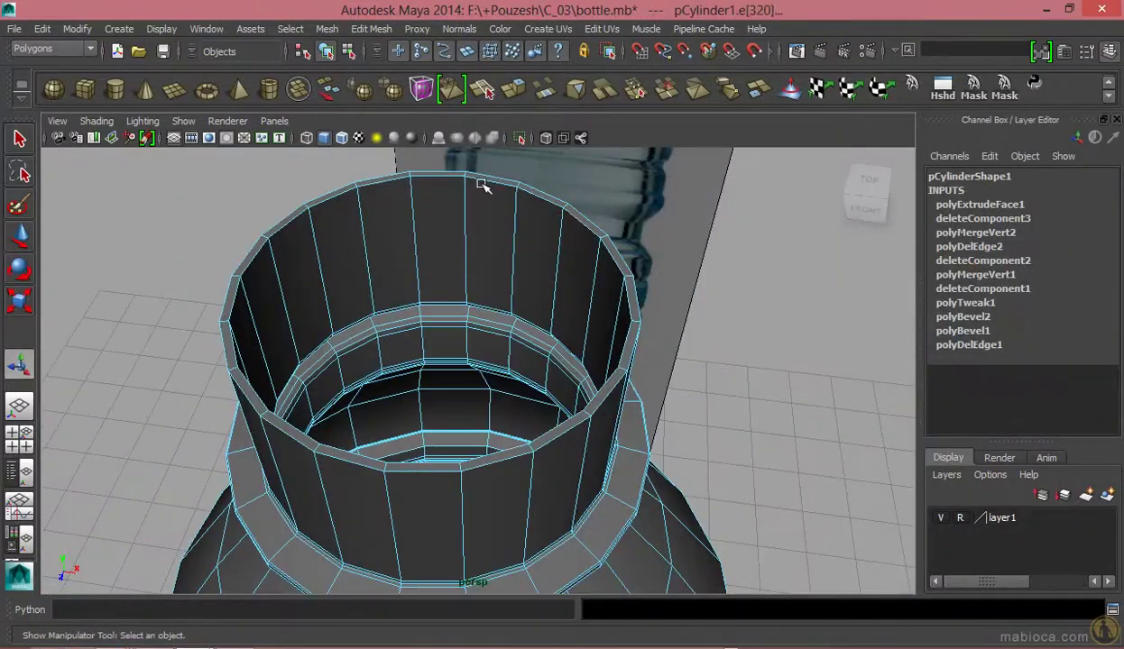
double_click(482, 183)
mouse_move(584, 374)
alt+mouse_down()
mouse_move(426, 368)
mouse_move(439, 459)
alt+mouse_up()
- Bevel the neck's rim edges with Edit Mesh > Bevel
key(r)
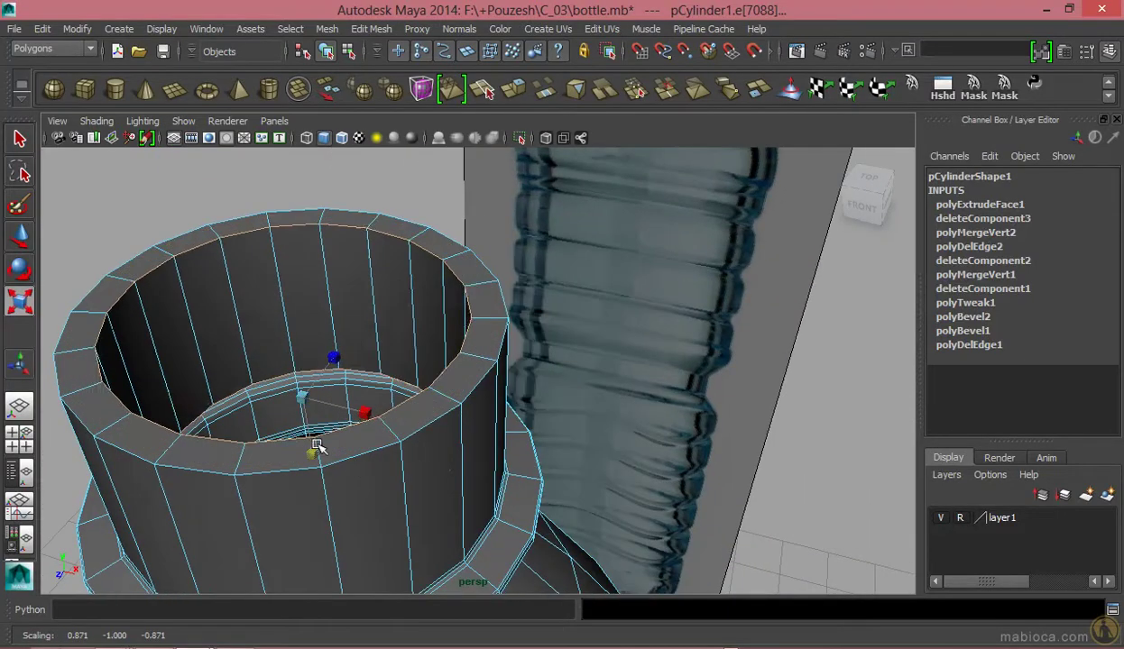
key(F8)
key(F10)
click(371, 29)
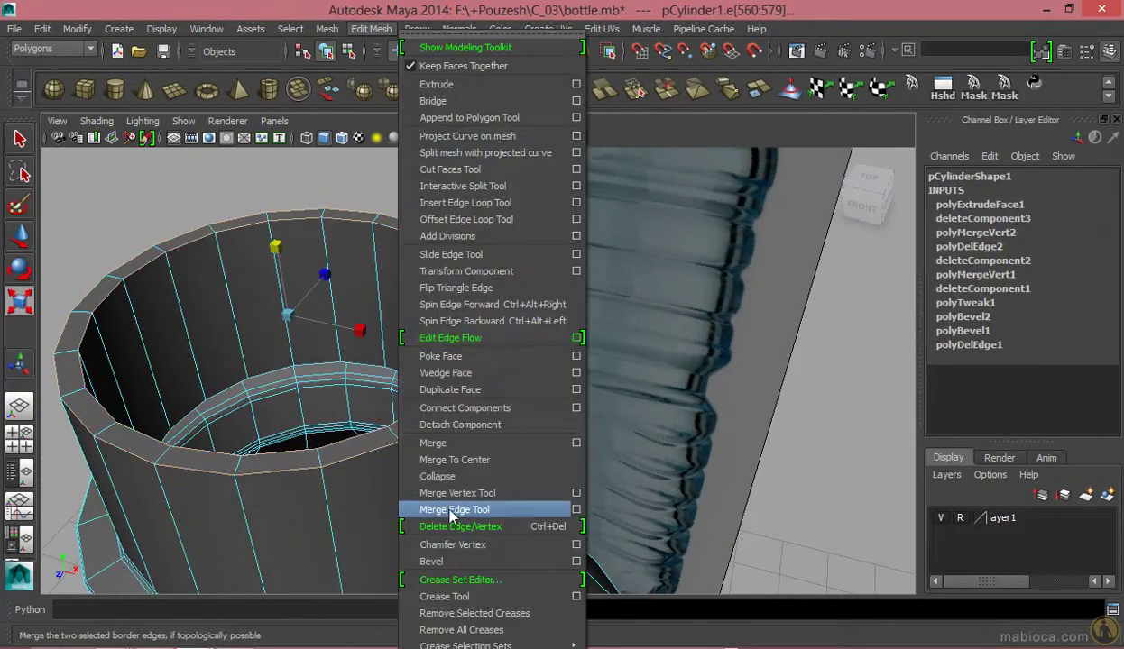
click(433, 572)
key(F8)
- Orbit and zoom in to inspect the bottle's shoulder, top and ridges
click(238, 180)
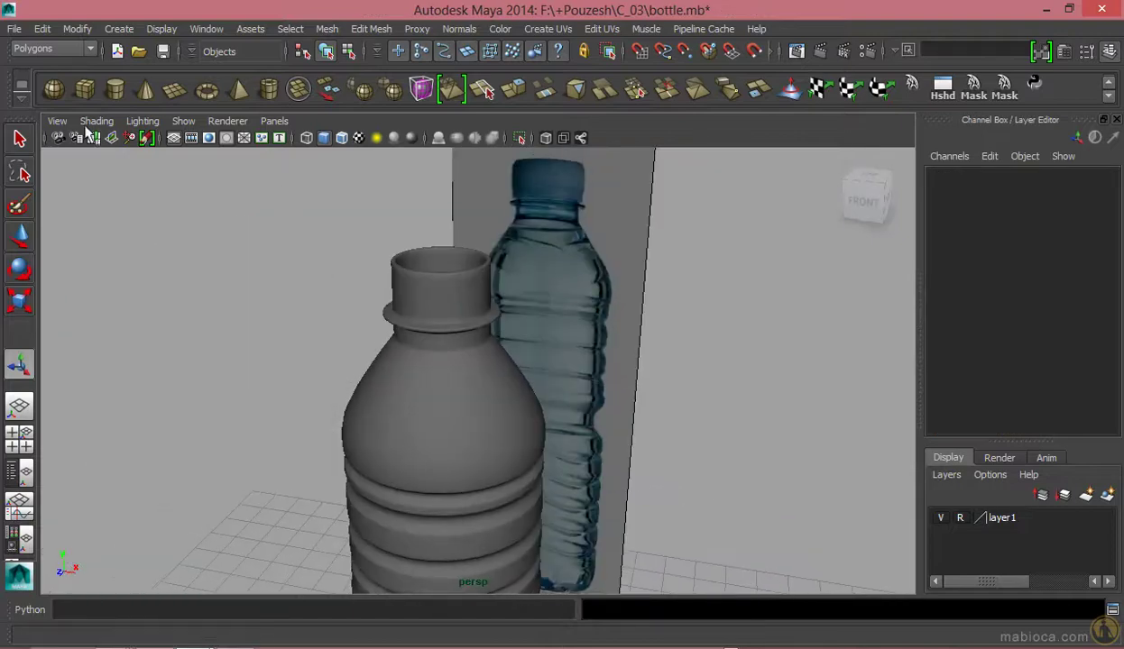
mouse_move(238, 181)
alt+mouse_down()
mouse_move(514, 431)
mouse_move(452, 447)
mouse_move(402, 284)
mouse_move(522, 384)
mouse_move(258, 318)
mouse_move(396, 320)
mouse_move(388, 333)
alt+mouse_up()
mouse_move(388, 334)
alt+right_down()
mouse_move(378, 348)
mouse_move(476, 396)
alt+right_up()
click(600, 406)
alt+right_drag(600, 405, 807, 408)
alt+drag(807, 408, 575, 331)
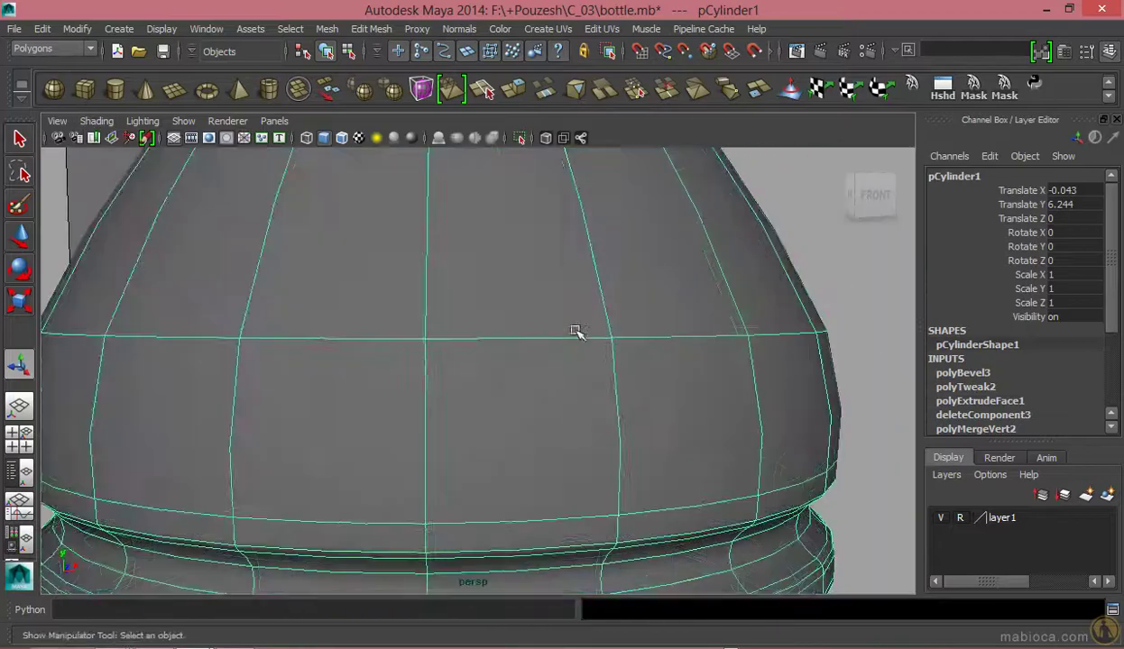
mouse_move(575, 331)
alt+right_down()
mouse_move(762, 408)
mouse_move(557, 343)
alt+right_up()
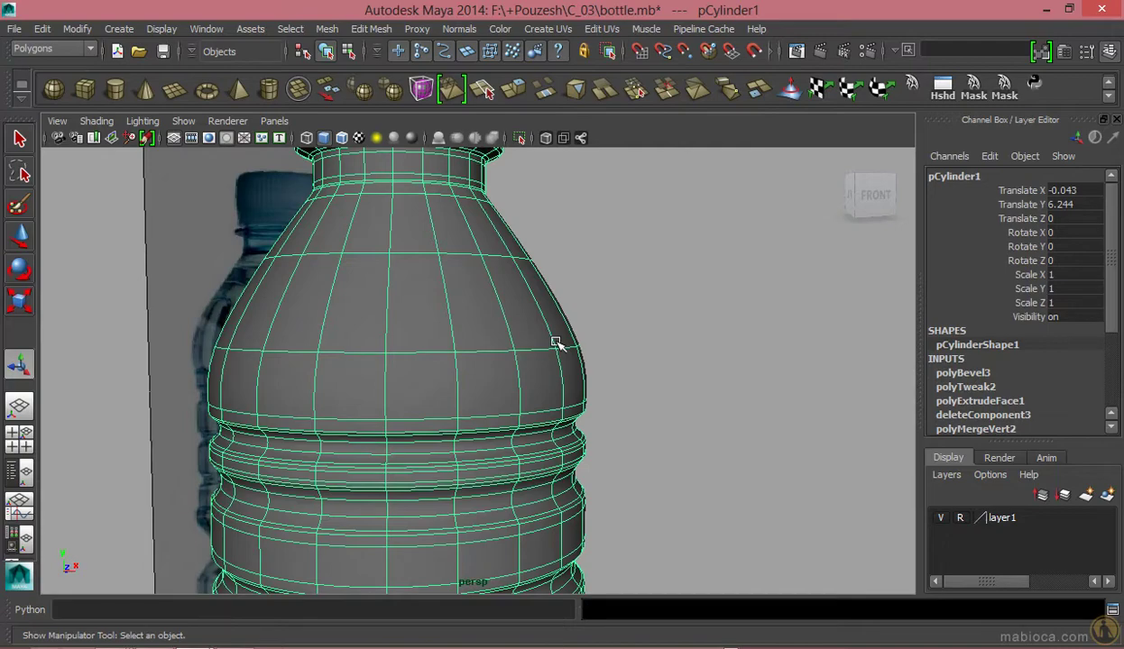
mouse_move(436, 359)
alt+right_down()
mouse_move(552, 351)
mouse_move(708, 375)
mouse_move(407, 308)
alt+right_up()
- Tumble around the bottle's side and frame it beside its reference image
click(127, 265)
mouse_move(126, 266)
alt+mouse_down()
mouse_move(597, 390)
mouse_move(667, 395)
alt+mouse_up()
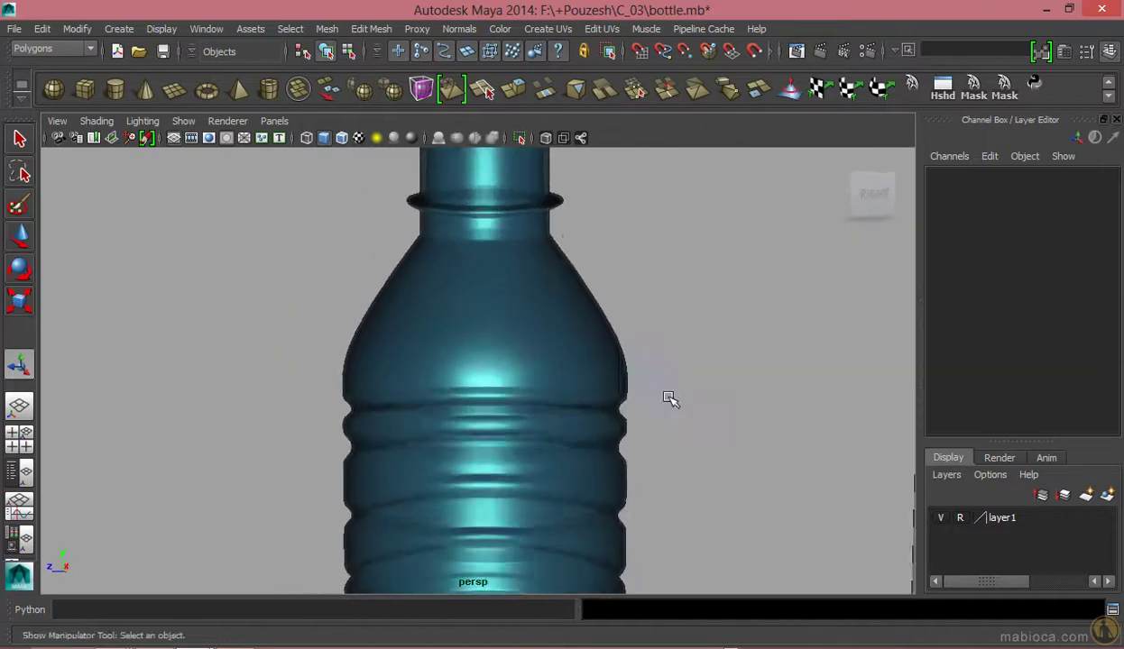
alt+right_drag(668, 396, 631, 324)
mouse_move(631, 325)
alt+mouse_down()
mouse_move(609, 253)
mouse_move(669, 371)
mouse_move(466, 392)
mouse_move(574, 409)
mouse_move(469, 401)
alt+mouse_up()
alt+right_drag(469, 402, 352, 394)
alt+drag(351, 394, 484, 414)
alt+right_drag(485, 413, 423, 371)
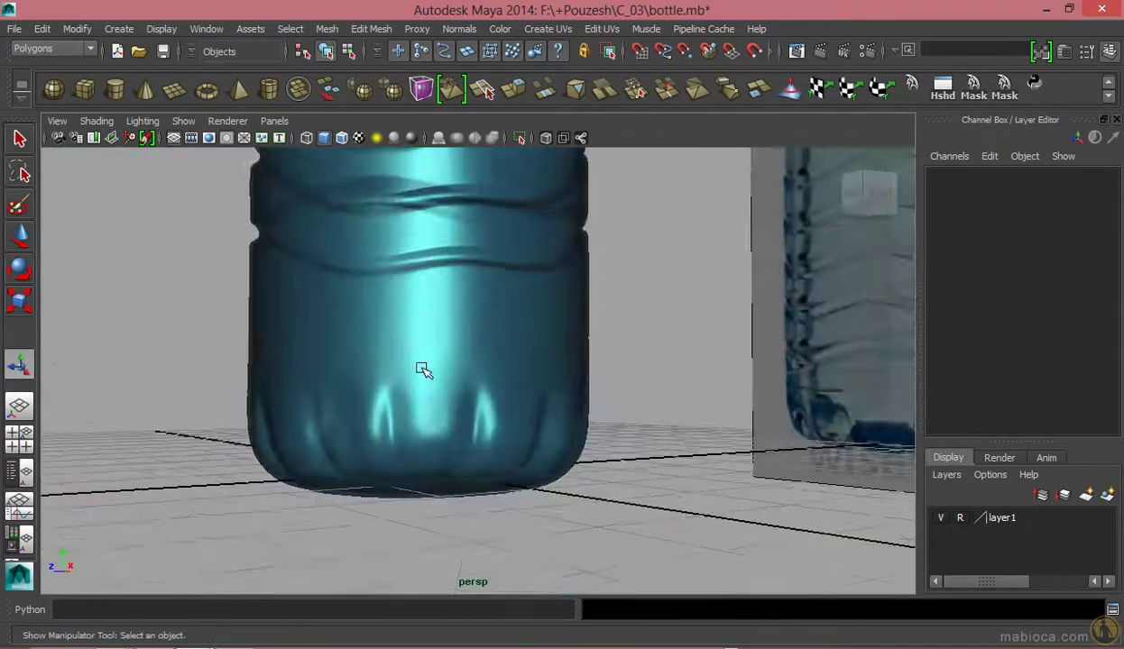
mouse_move(424, 370)
alt+mouse_down()
mouse_move(433, 497)
mouse_move(391, 398)
alt+mouse_up()
- Reverse the bottle mesh's surface normals
click(459, 29)
click(478, 153)
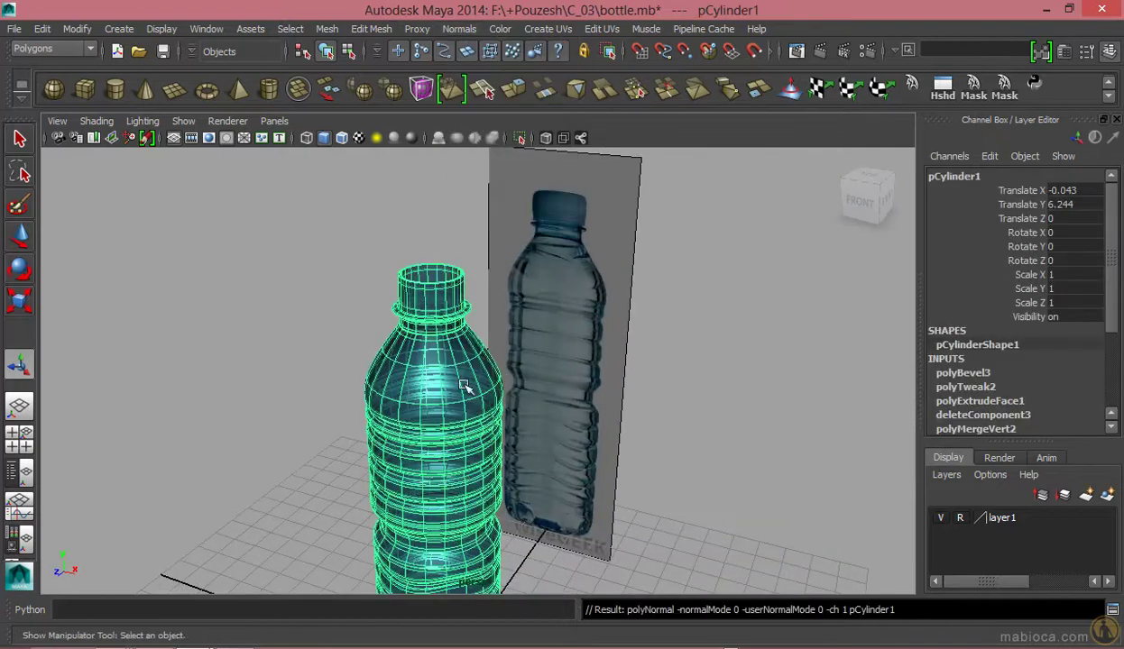
click(308, 355)
- Reframe the bottle from the front and open the Edit Mesh menu to reach Collapse
mouse_move(308, 355)
alt+right_down()
mouse_move(639, 468)
mouse_move(489, 296)
alt+right_up()
mouse_move(489, 296)
alt+mouse_down()
mouse_move(554, 325)
mouse_move(410, 416)
alt+mouse_up()
click(370, 29)
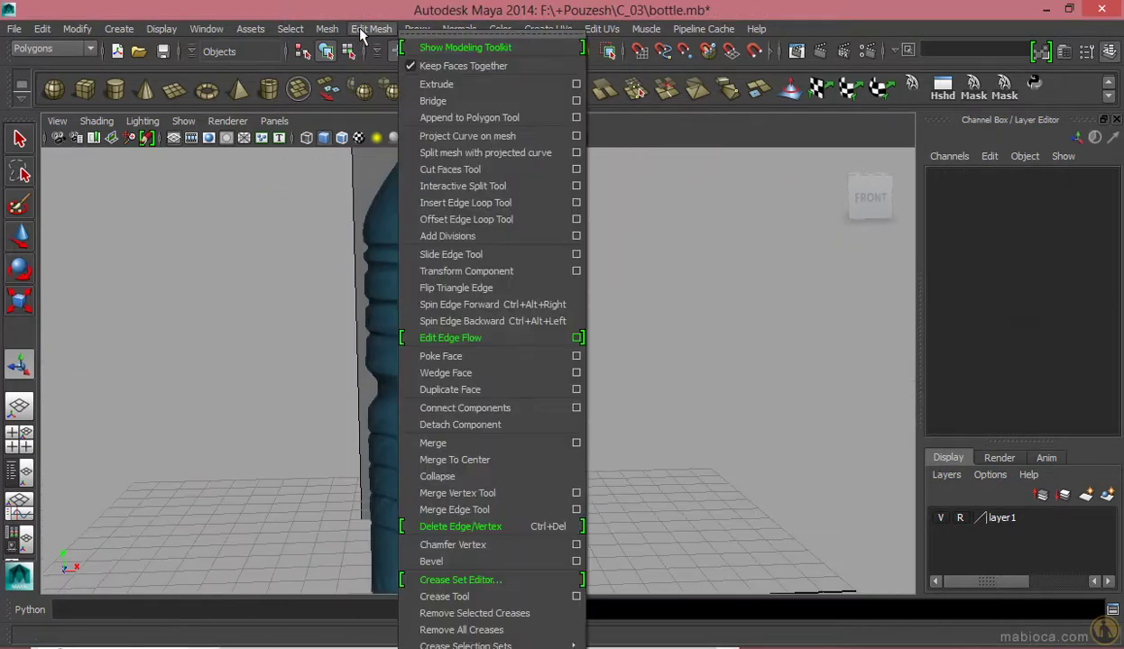